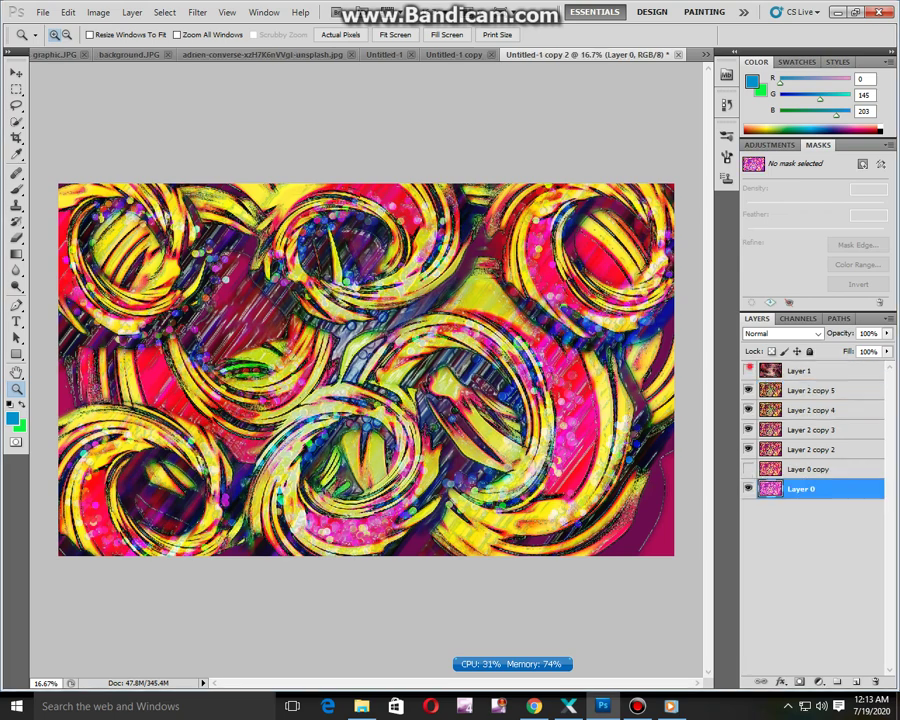
Show Layer 1 and transform it to a smaller, clockwise-tilted size over the left-centre of the canvas
click(748, 370)
click(812, 370)
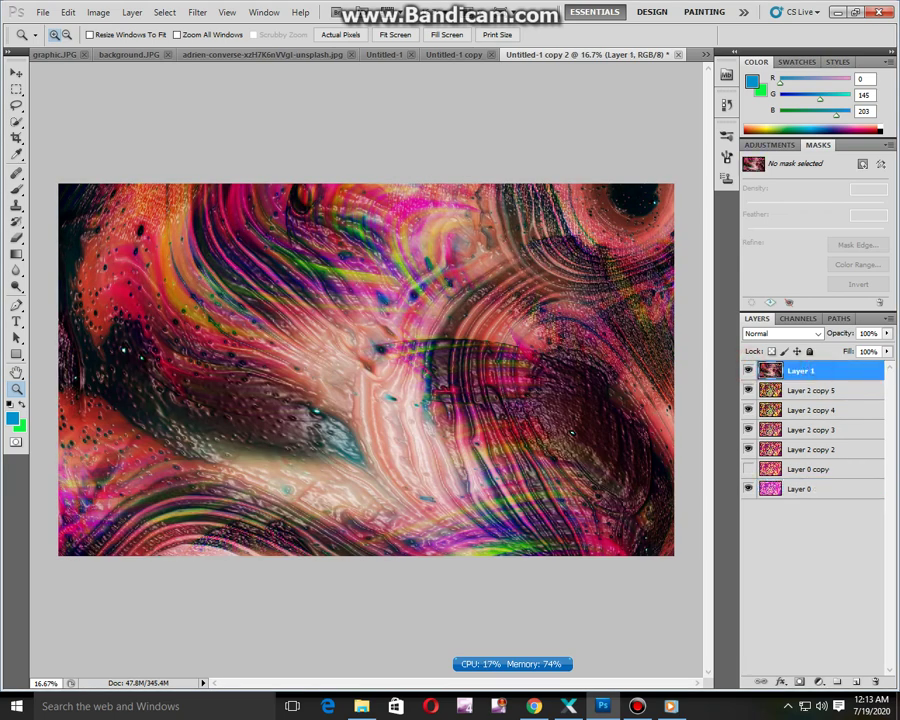
key(ctrl+t)
drag(284, 302, 401, 342)
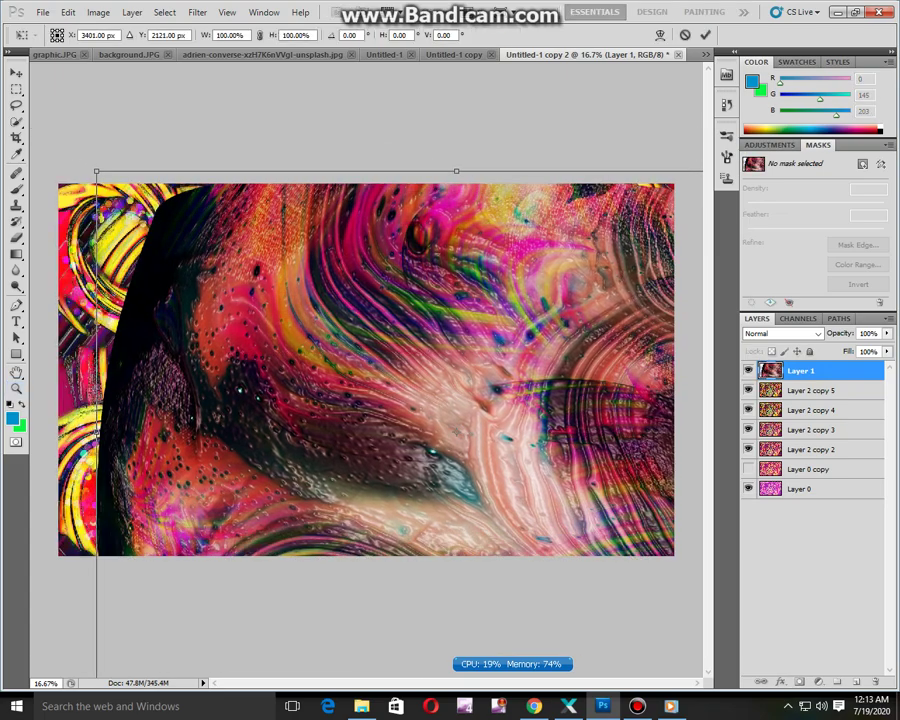
drag(98, 174, 314, 330)
drag(400, 400, 273, 351)
drag(486, 478, 460, 510)
key(ctrl+space)
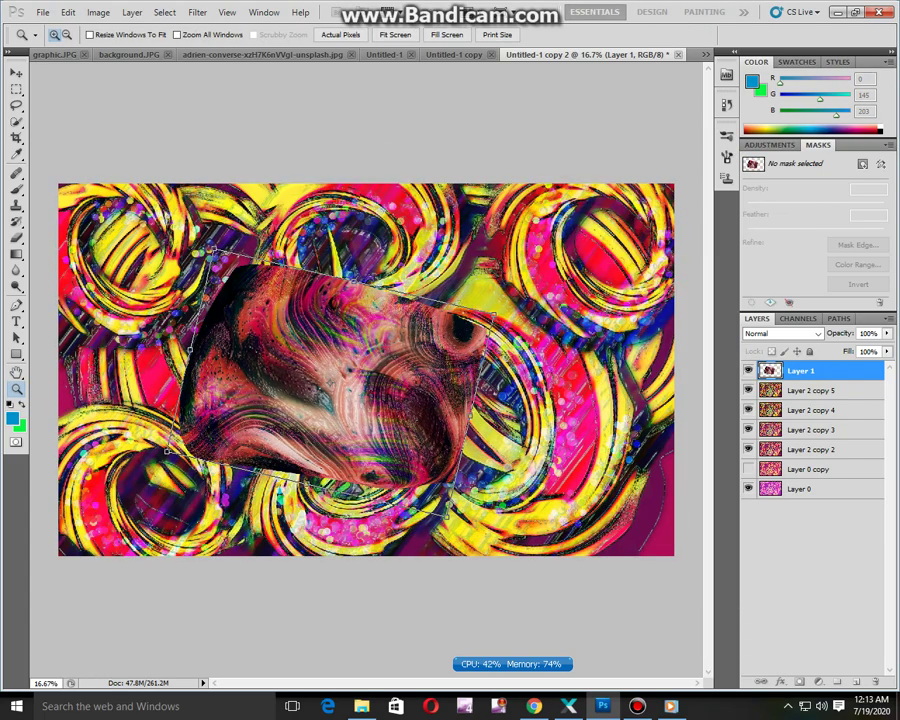
Apply a Motion Blur to Layer 1 with an angle of about 58° and a distance of 968 pixels
click(198, 12)
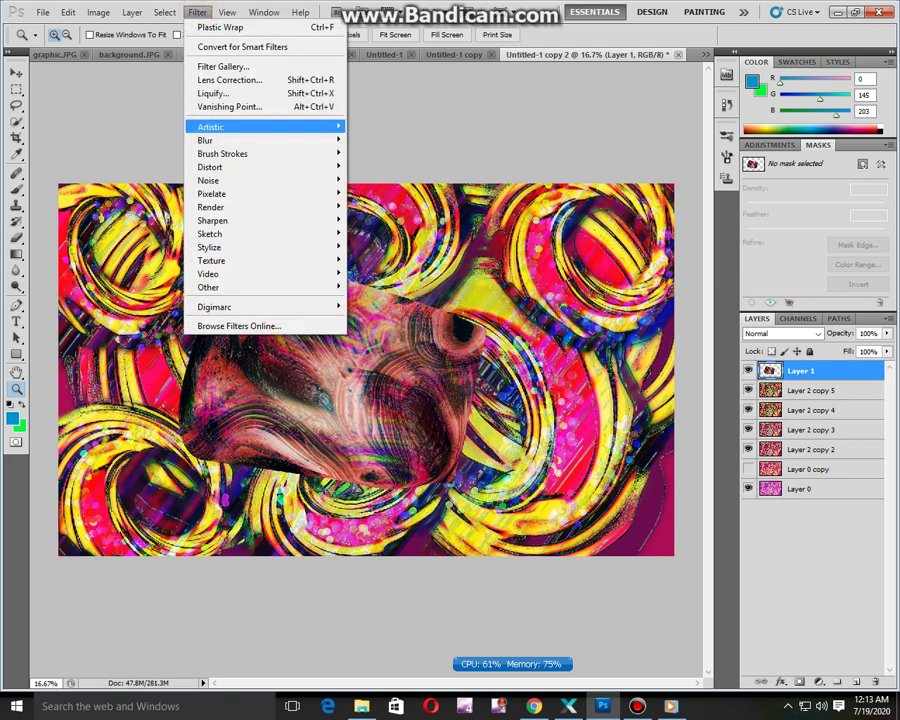
mouse_move(210, 140)
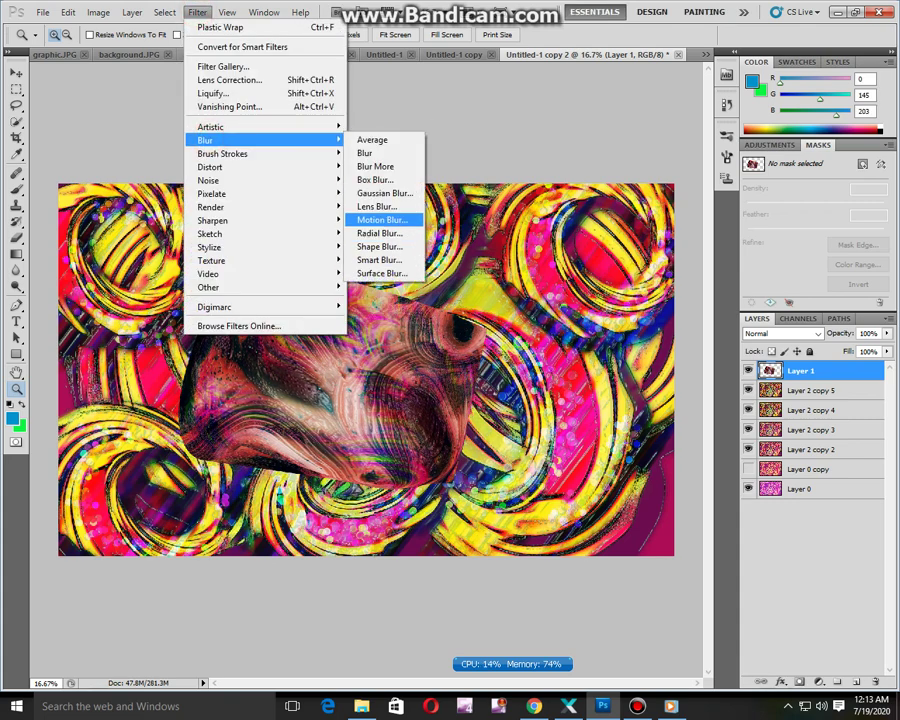
click(383, 219)
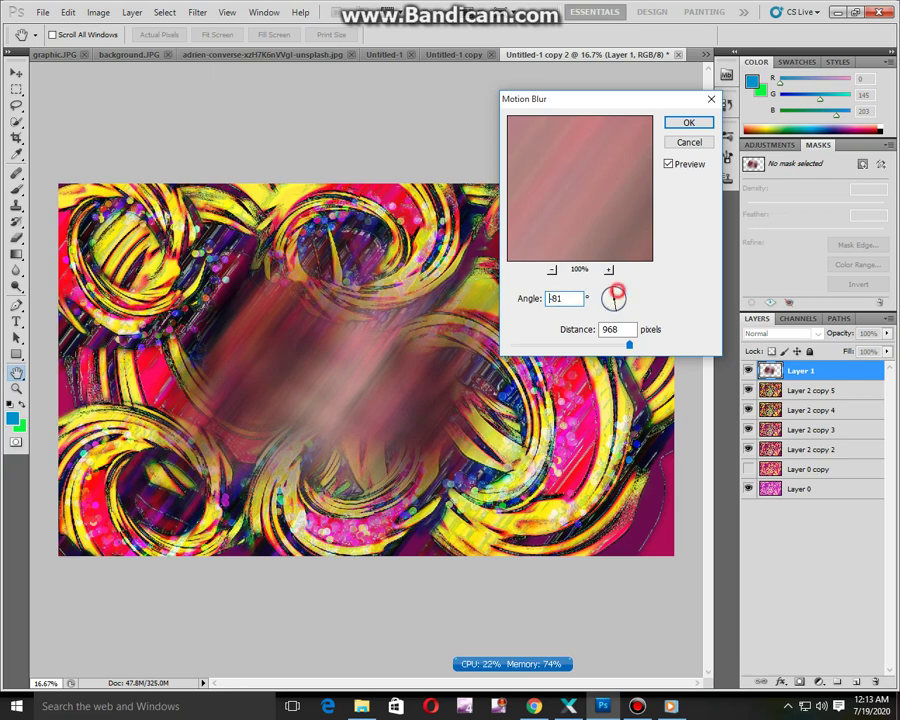
click(606, 299)
click(609, 304)
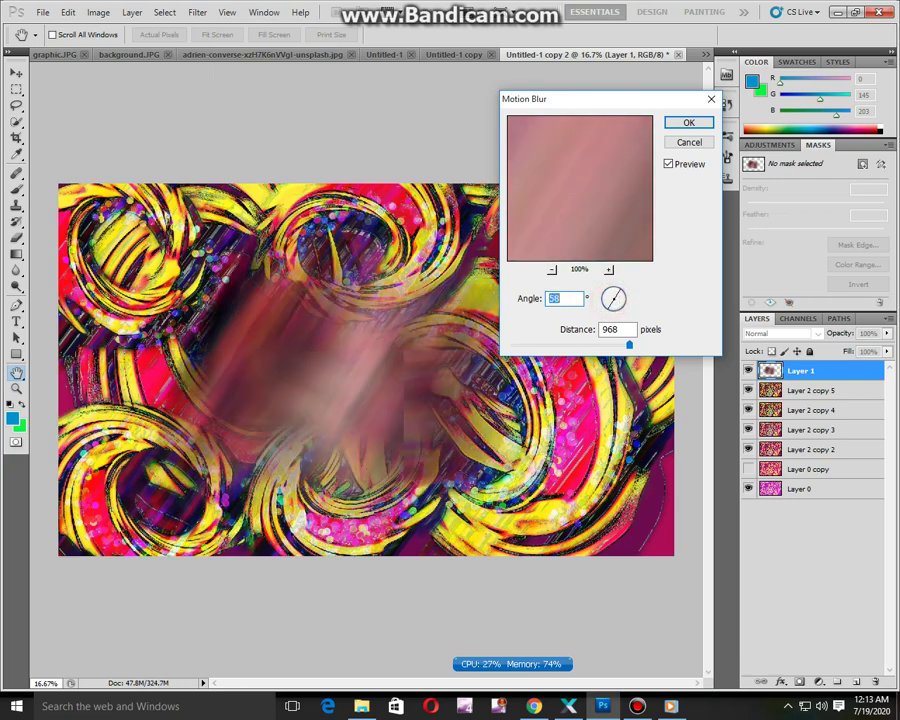
click(614, 295)
click(686, 122)
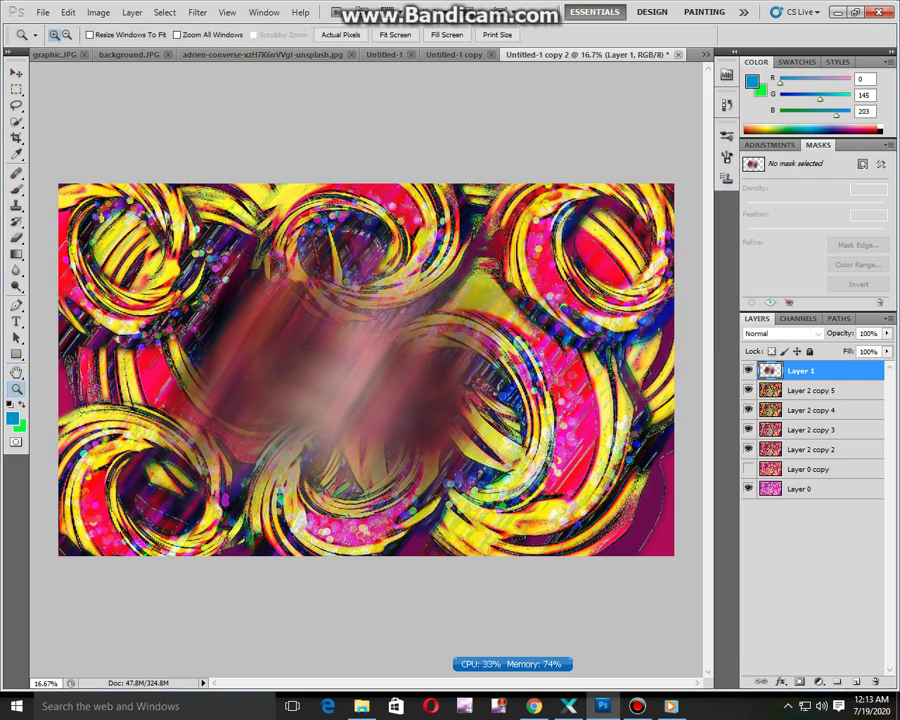
Move the blurred Layer 1 up and left, narrow it to about 51% width and rotate it 9.75°
key(v)
drag(292, 378, 262, 352)
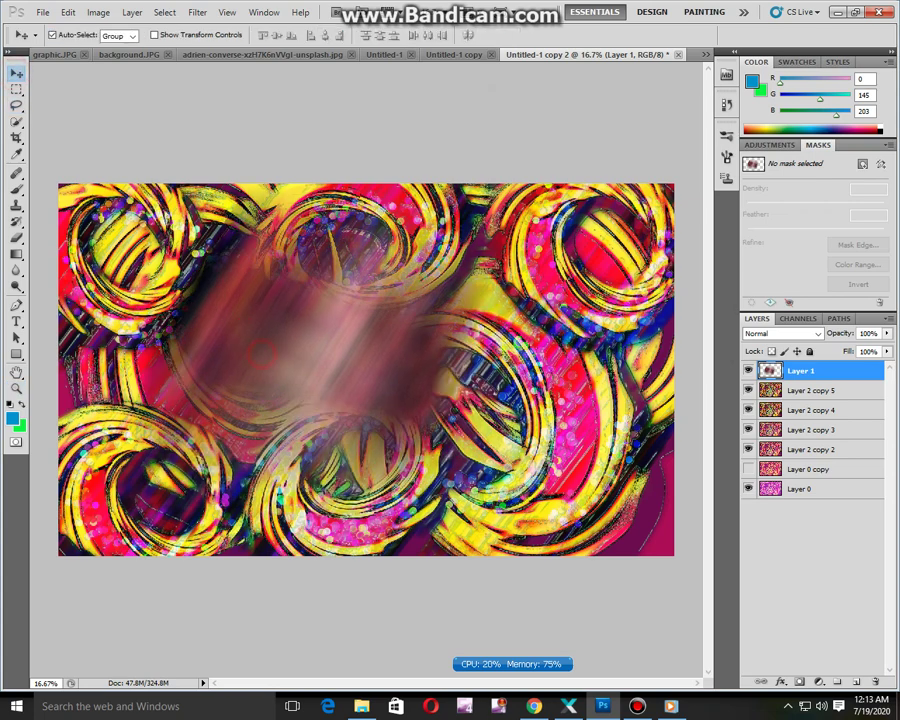
key(ctrl+t)
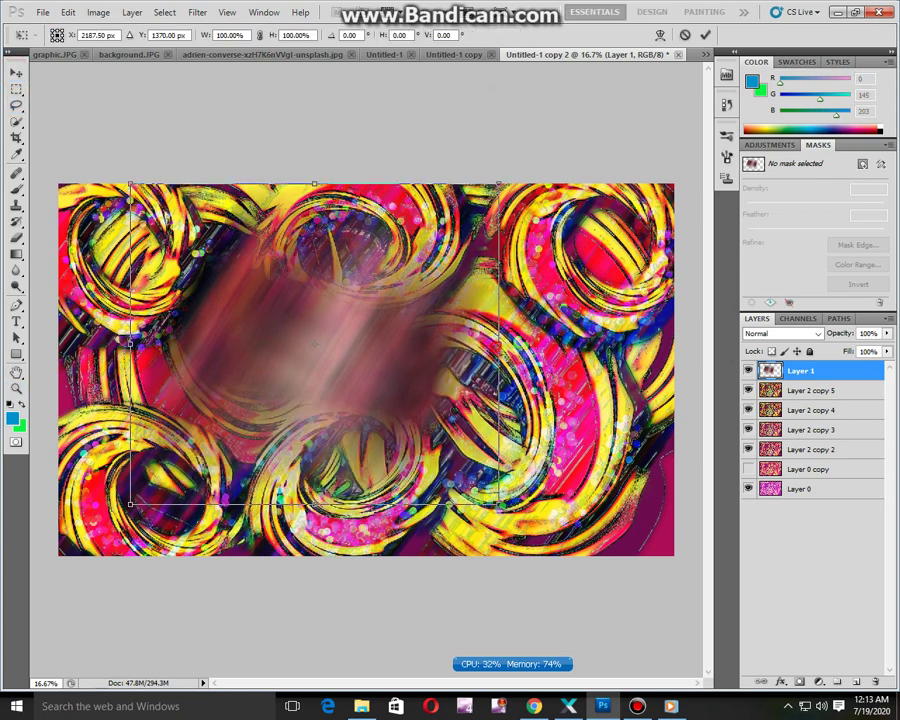
drag(499, 344, 343, 364)
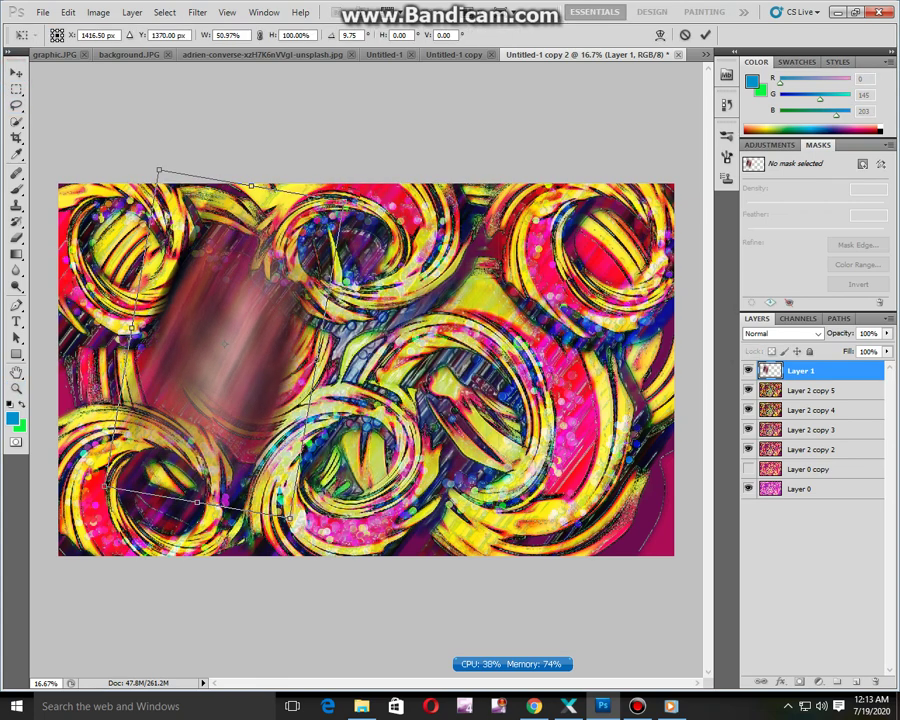
key(Return)
Turn the blurred Layer 1 green by shifting its hue to +128
key(ctrl+u)
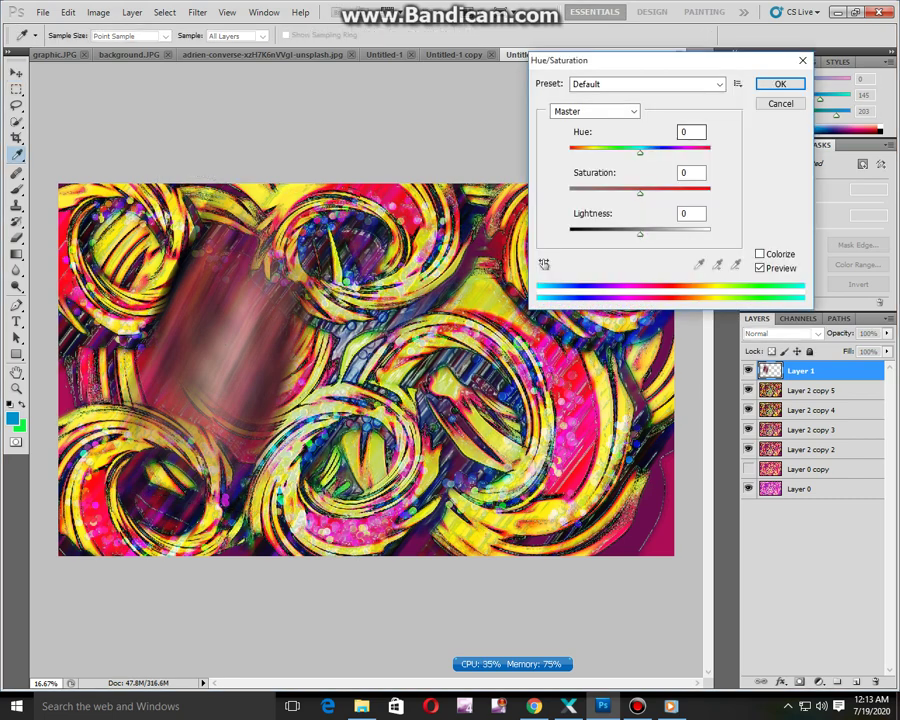
drag(640, 151, 695, 151)
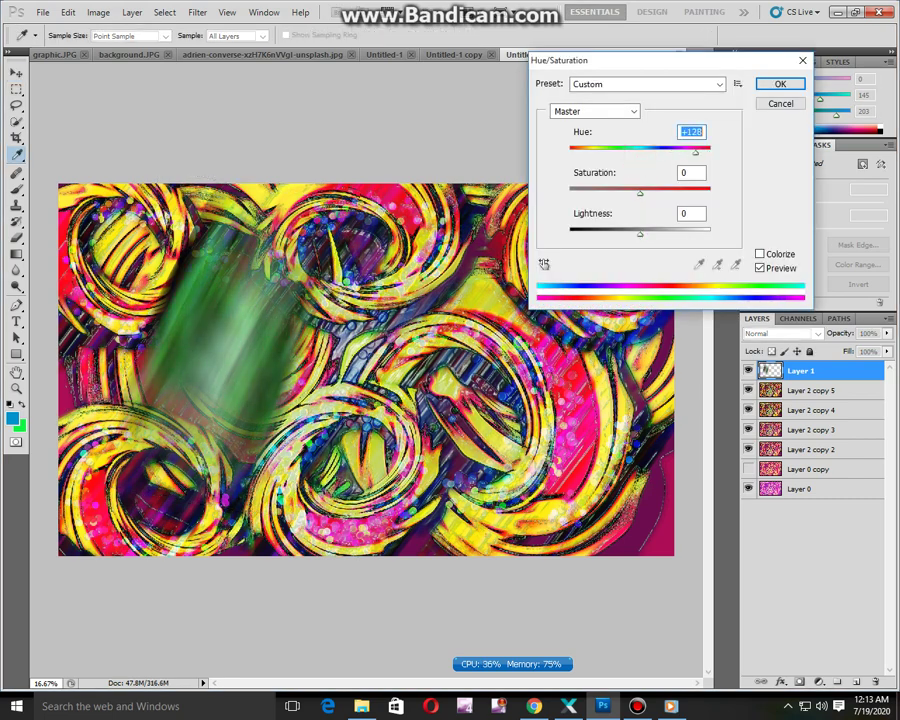
click(780, 84)
Try a series of blend modes on Layer 1, from Darken through Lighter Color, and choose Linear Light
click(780, 333)
click(770, 378)
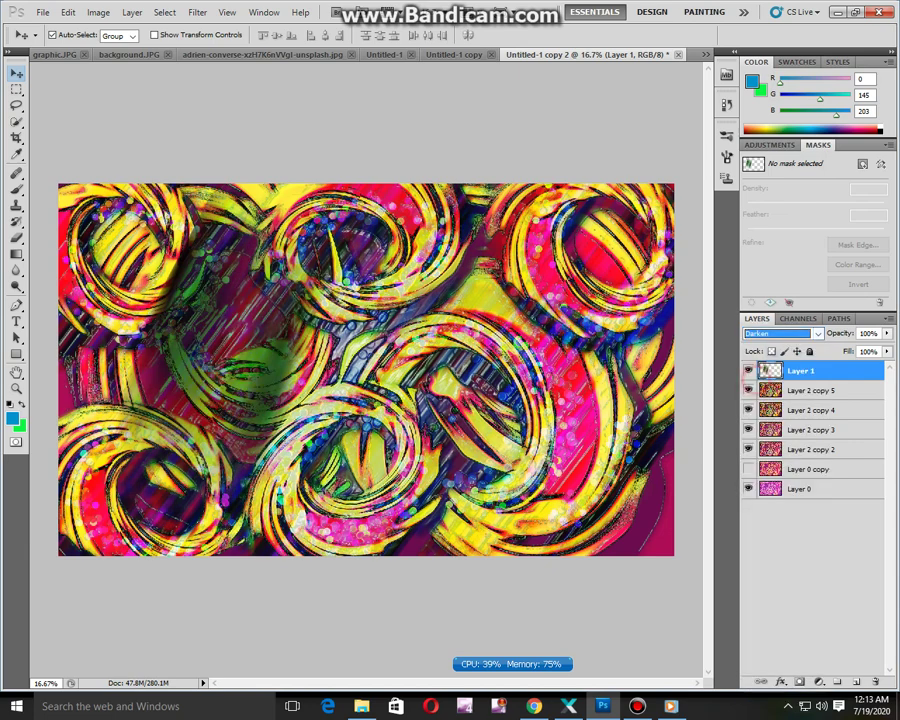
key(Down)
key(Down)
key(Down)
key(Down)
key(Down)
key(Down)
key(Down)
key(Down)
key(Down)
key(Down)
key(Down)
key(Down)
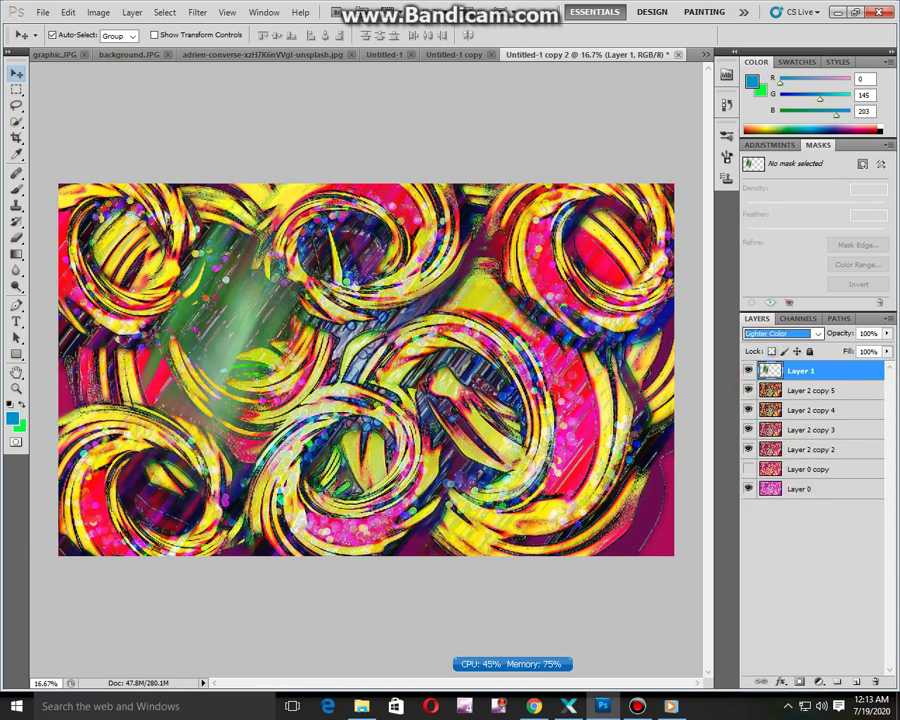
key(Up)
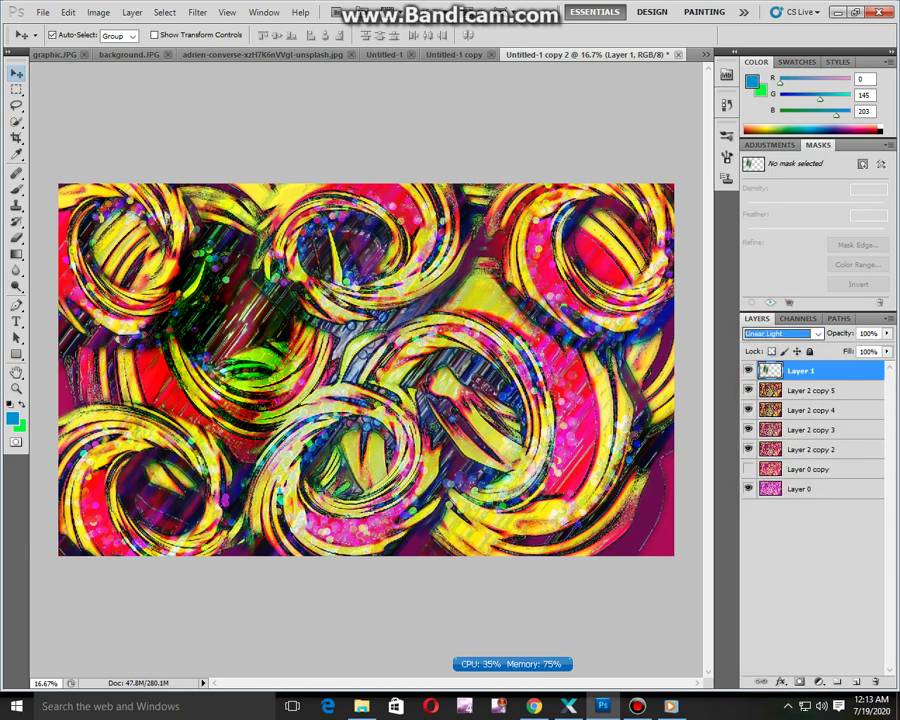
key(Down)
key(Down)
key(Up)
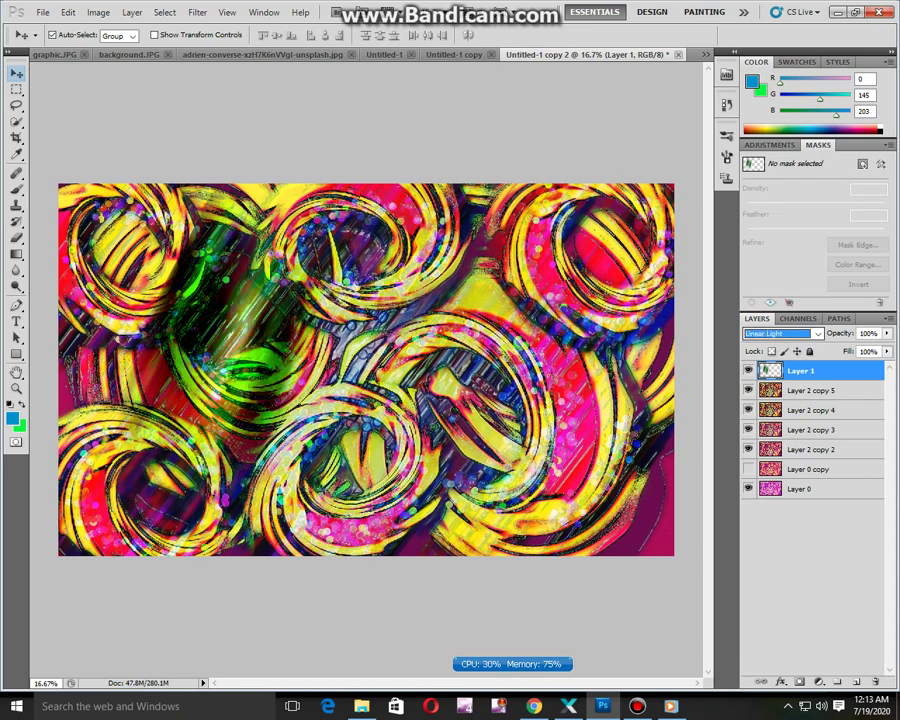
Set Layer 1's blend mode to Soft Light and reposition it between the upper-middle and lower-middle swirls
drag(238, 290, 322, 278)
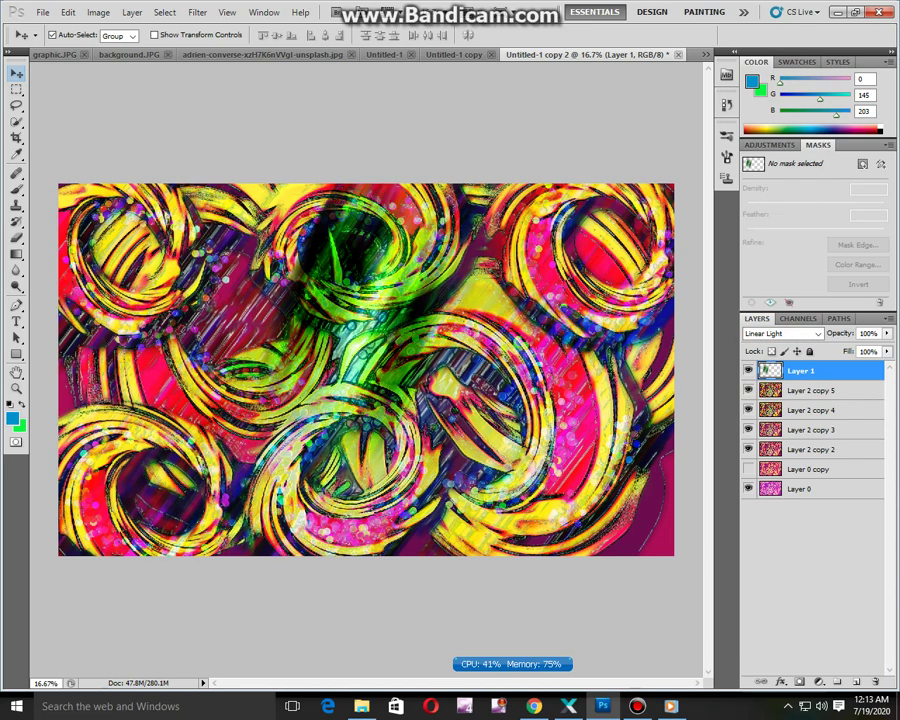
click(782, 333)
click(752, 521)
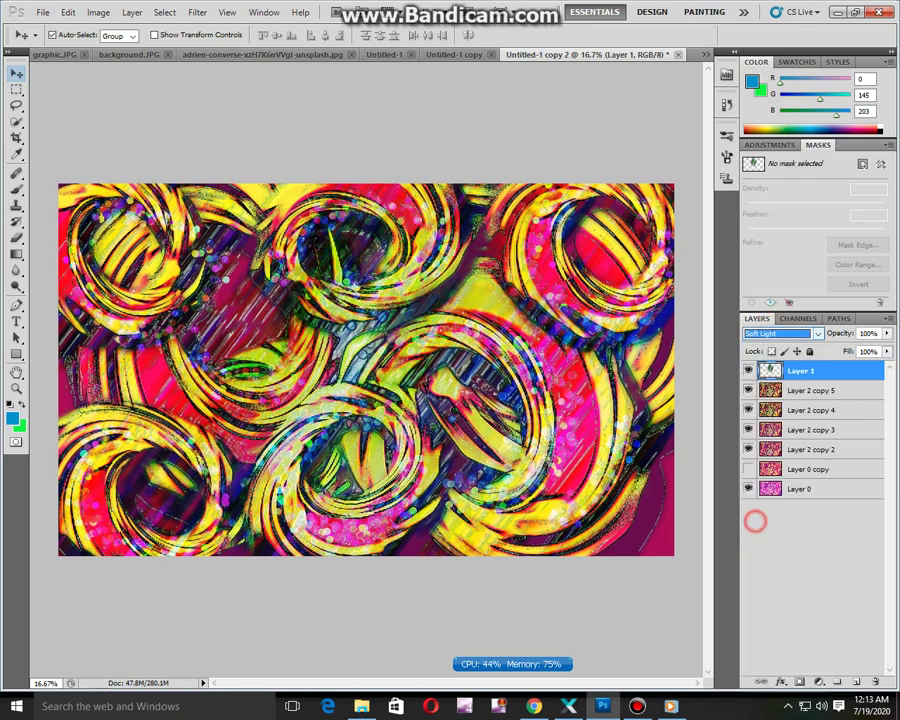
drag(342, 268, 278, 332)
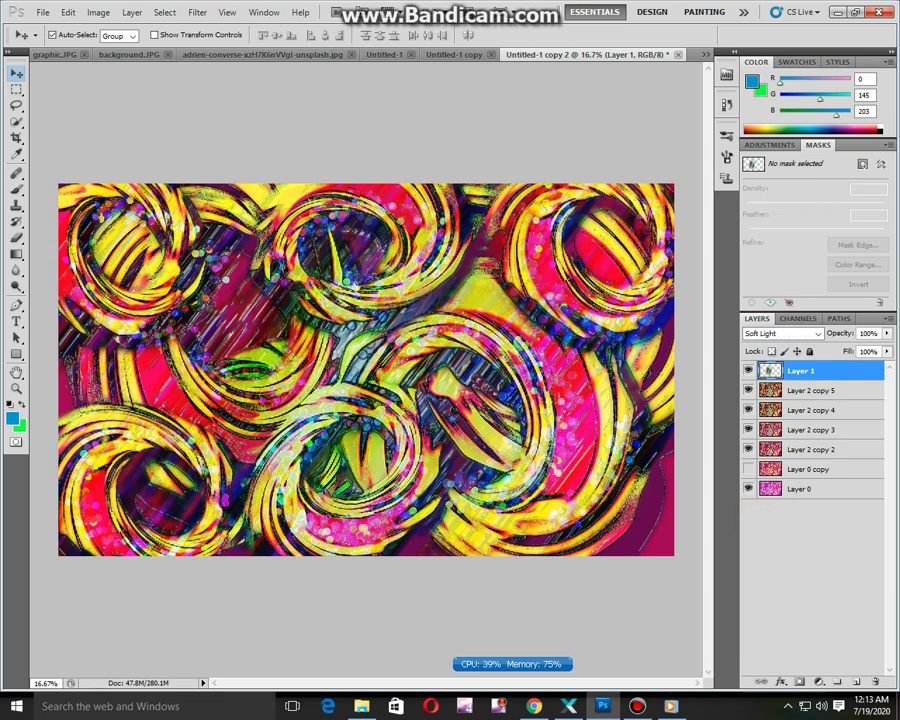
Duplicate the Soft Light Layer 1 four times and spread the copies over different parts of the canvas
key(ctrl+j)
key(ctrl+j)
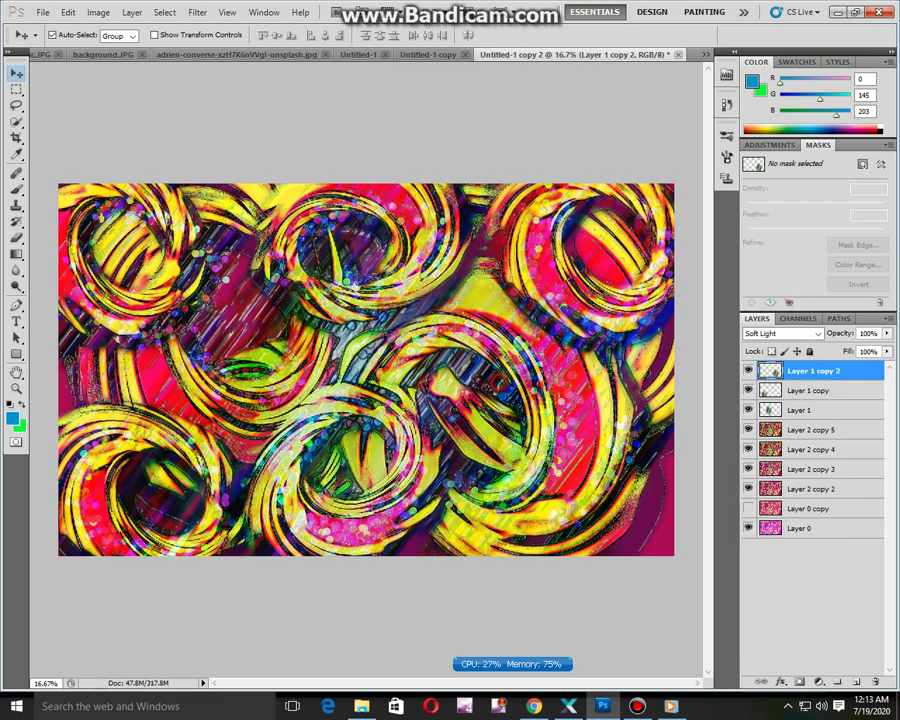
key(ctrl+j)
key(ctrl+j)
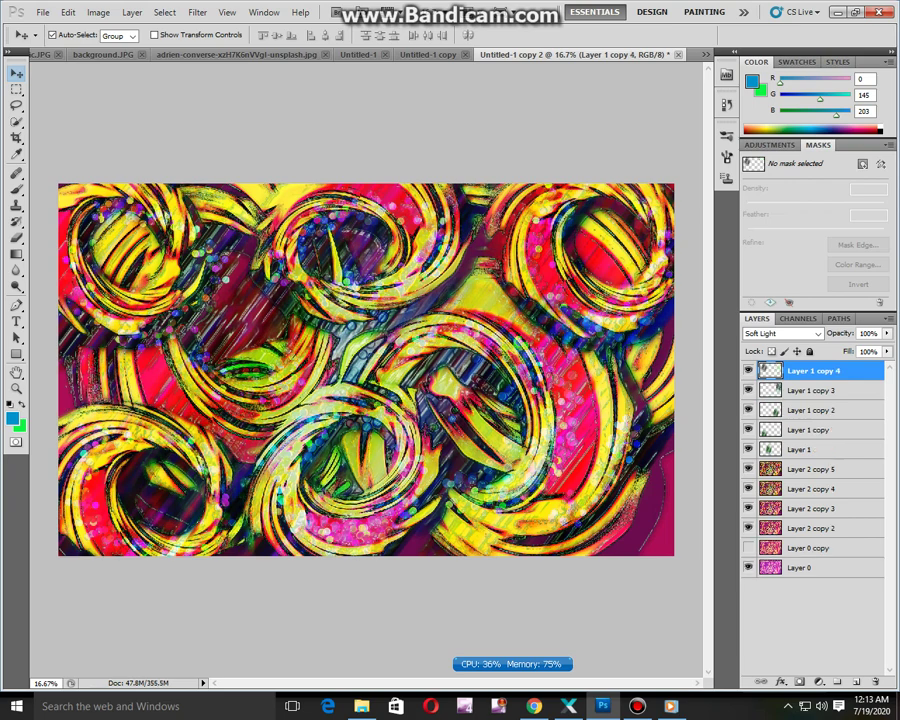
Set Layer 1 copy 4 to Color Dodge and create four more copies of it spread across the artwork
click(783, 333)
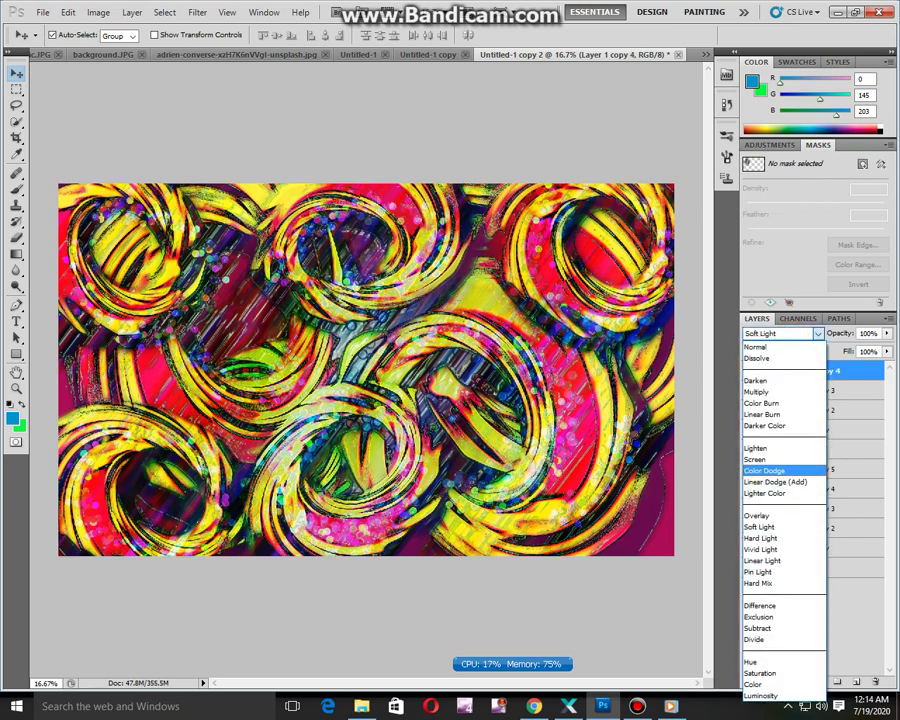
click(775, 467)
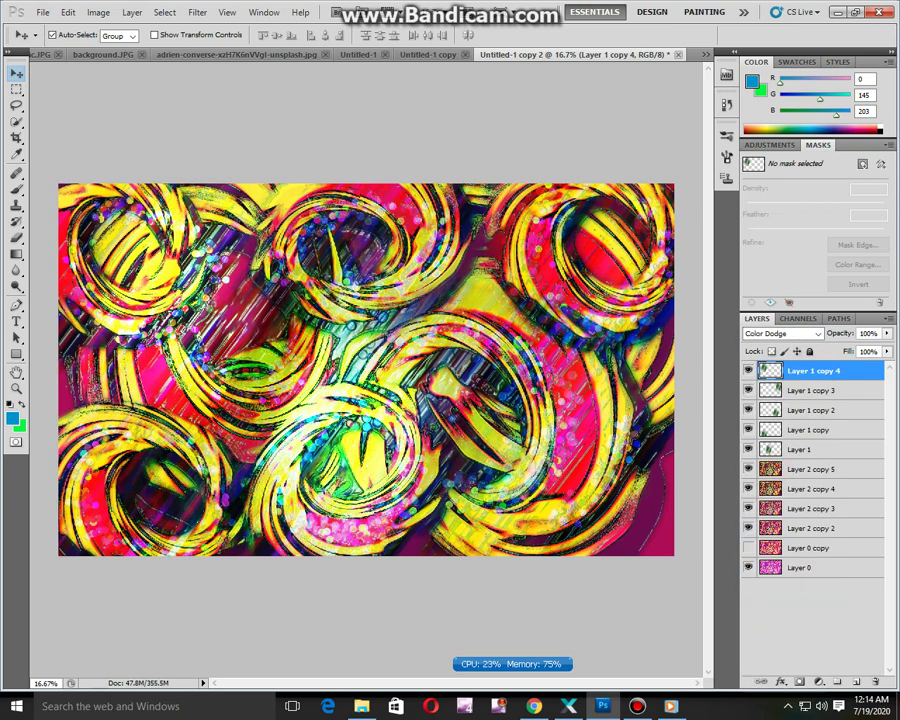
key(ctrl+j)
key(ctrl+j)
key(ctrl+j)
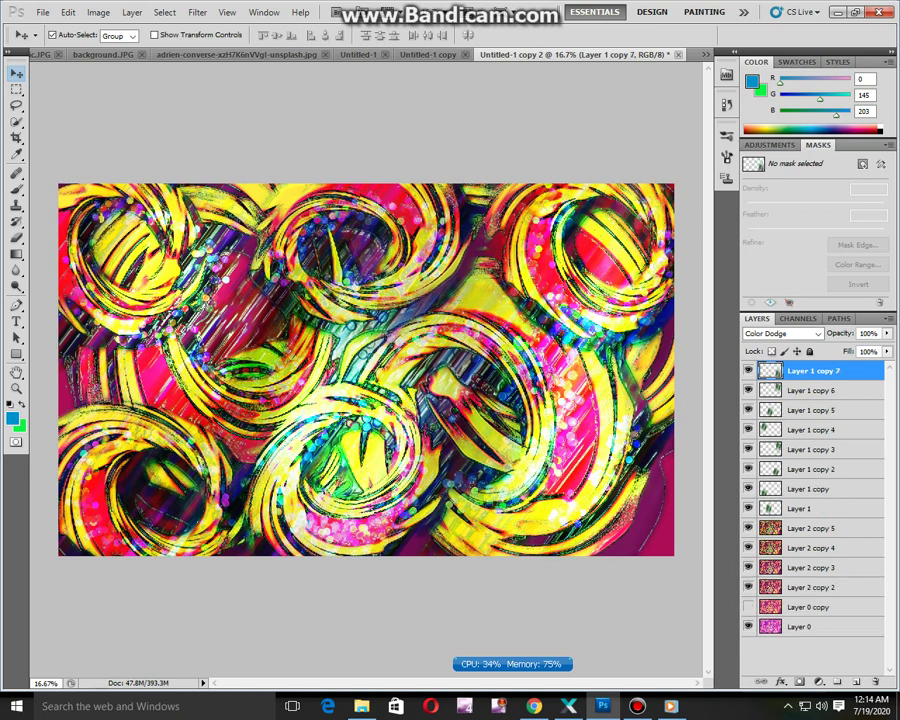
key(ctrl+j)
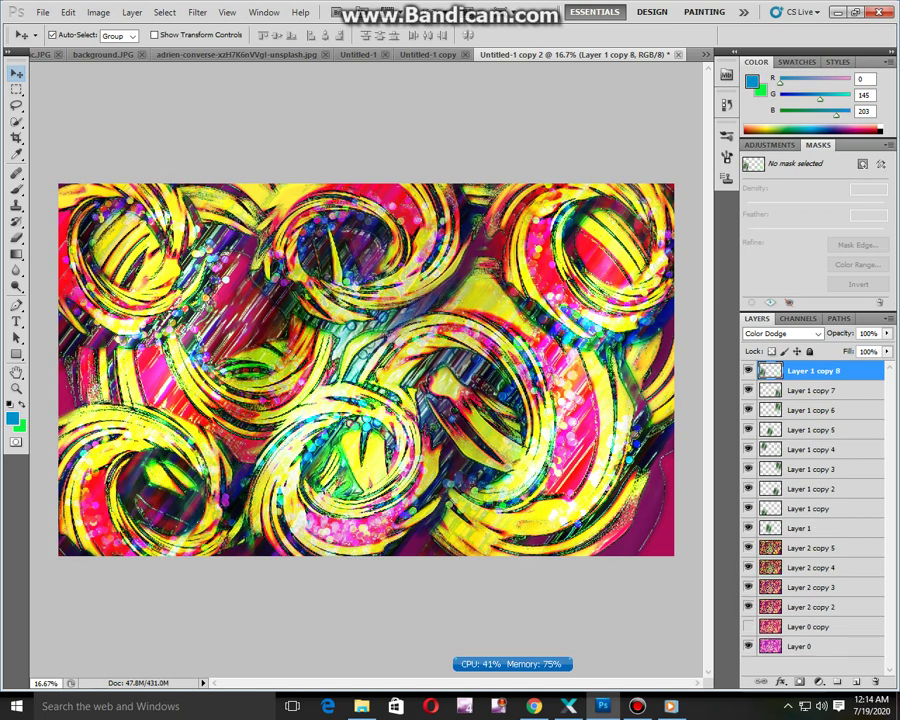
Merge Layer 1 and all eight of its copies into one layer and set its blend mode to Overlay
shift+click(812, 528)
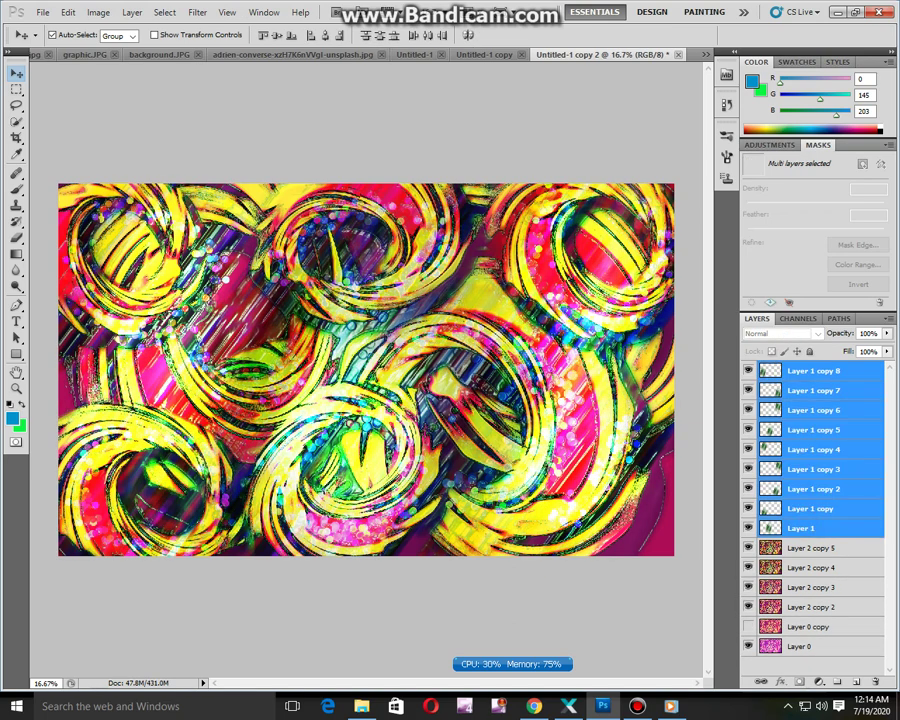
right_click(812, 522)
click(790, 476)
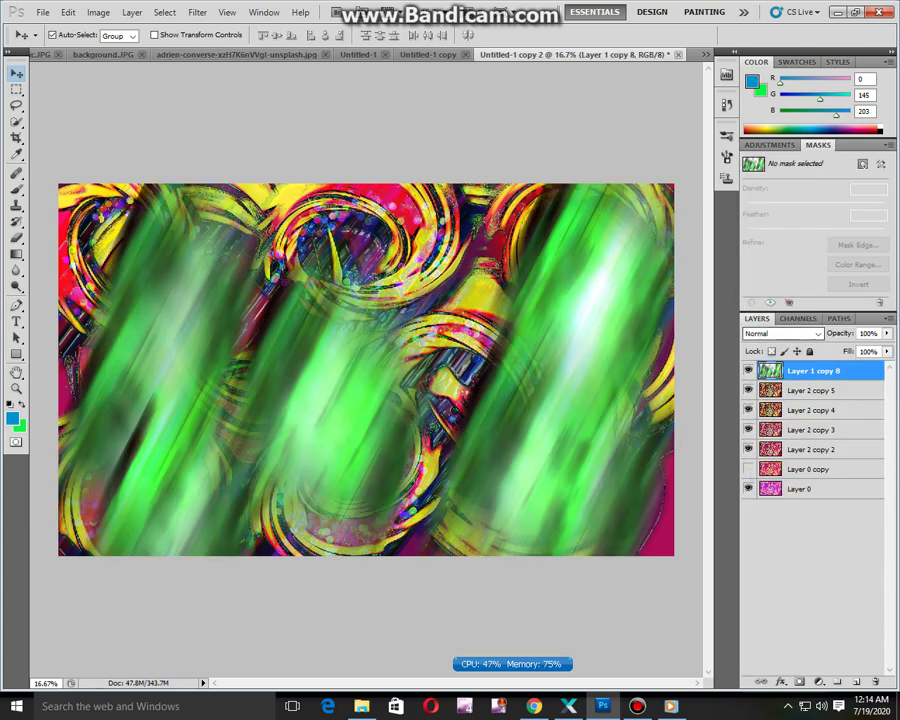
click(780, 333)
click(766, 512)
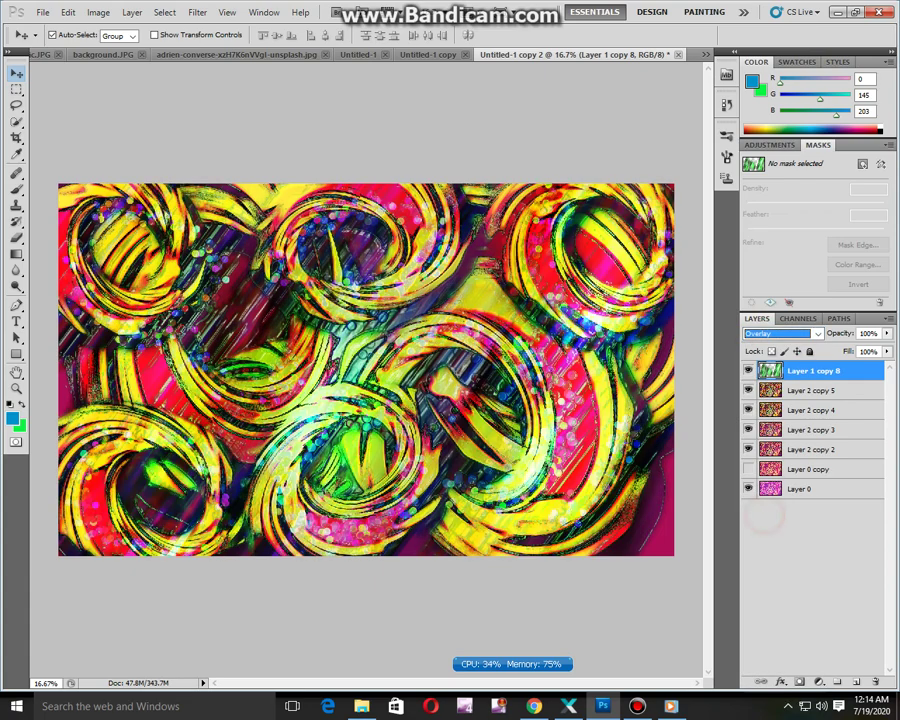
Shift the merged overlay layer's hue to -29 and merge it down into Layer 2 copy 5
key(ctrl+u)
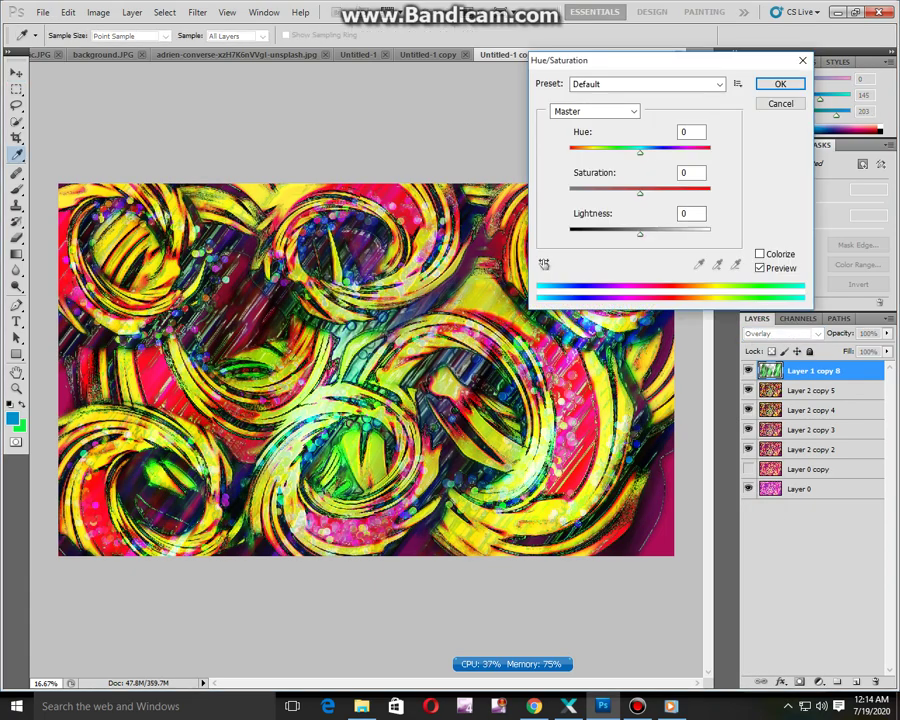
drag(640, 152, 615, 152)
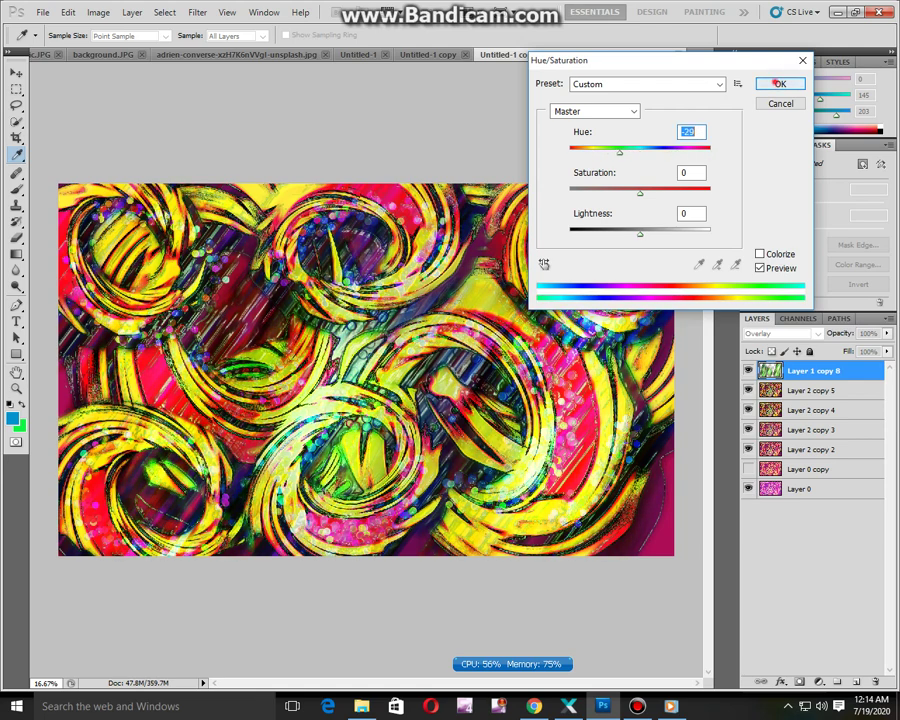
click(776, 84)
key(Delete)
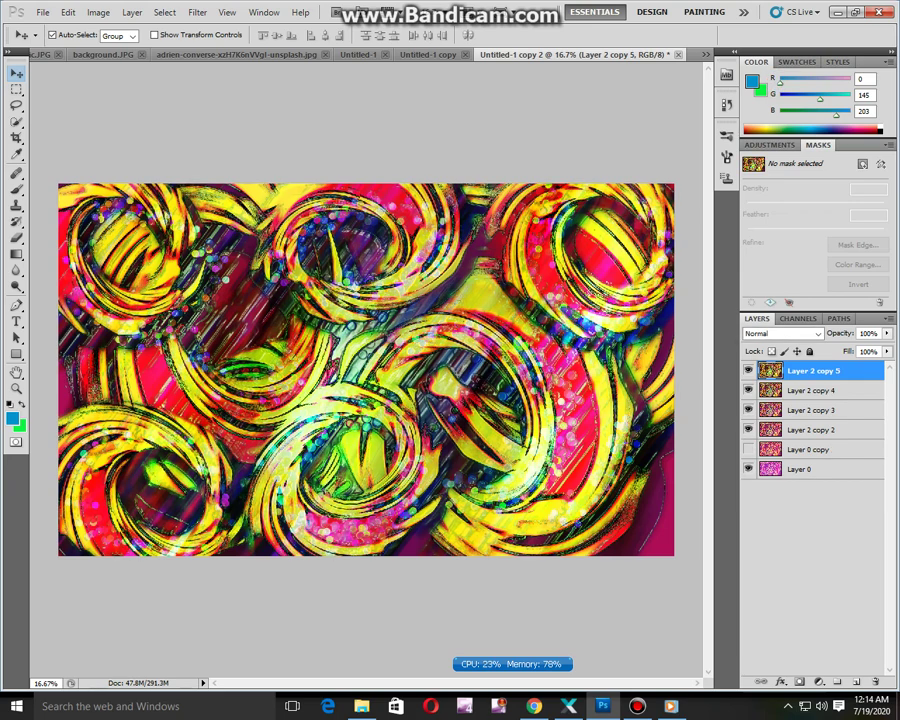
Duplicate Layer 2 copy 5 and adjust the duplicate's color balance in the midtones and shadows, with shadow levels +50, -37 and -56
key(ctrl+j)
key(ctrl+b)
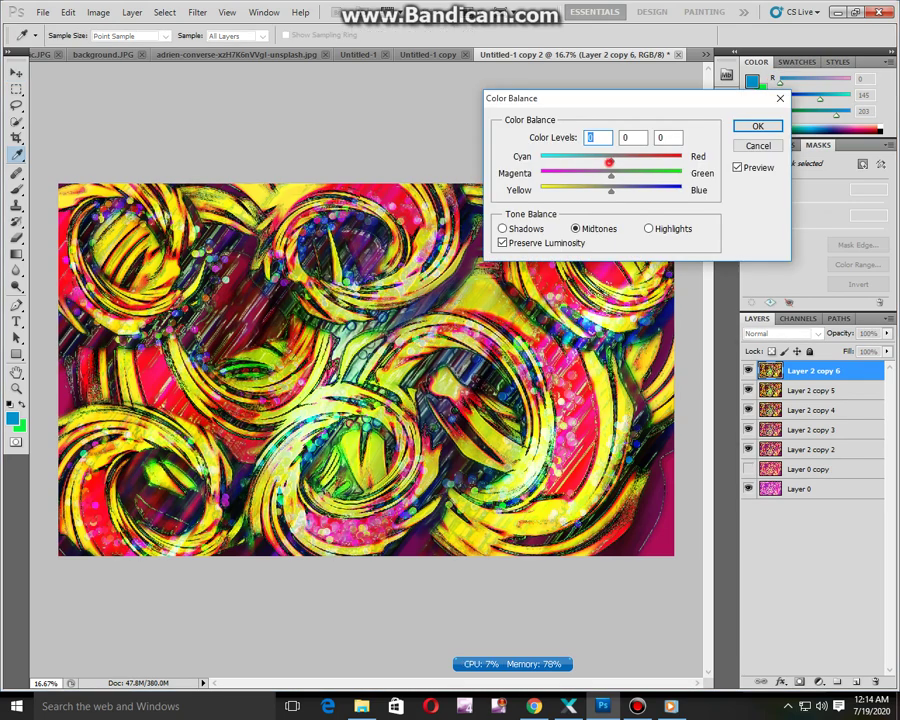
drag(609, 161, 572, 191)
click(502, 228)
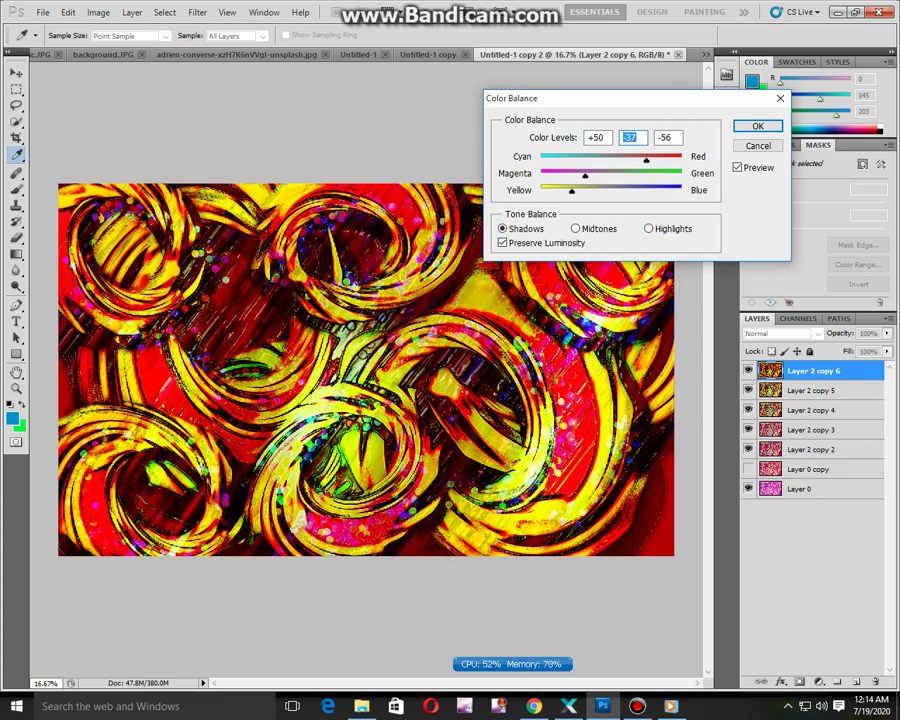
key(Return)
key(v)
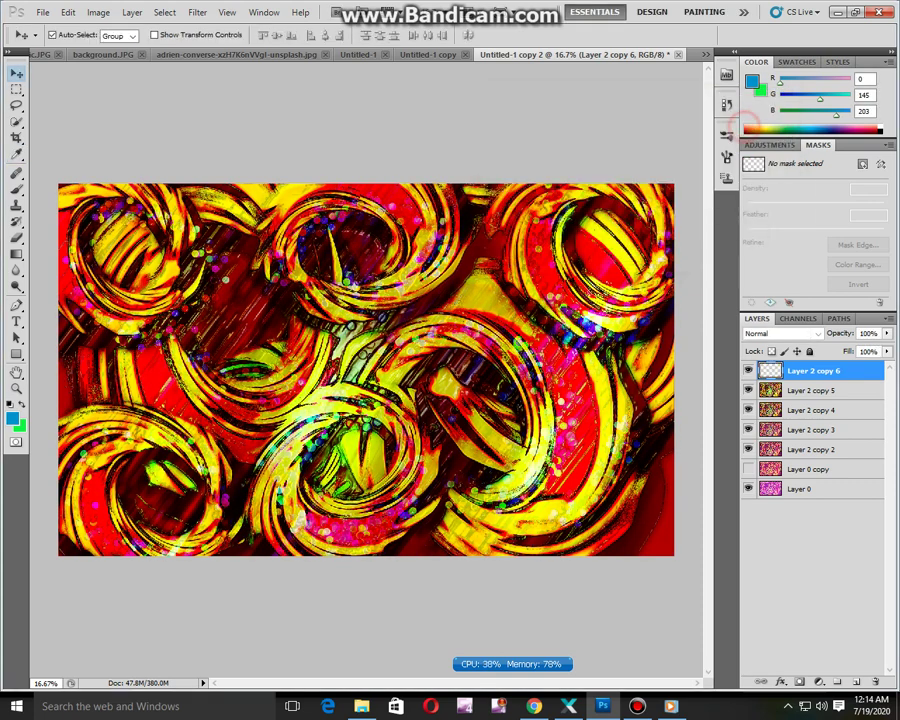
Adjust Layer 2 copy 6 with Hue/Saturation, setting its saturation to -7 and raising its lightness slightly
key(ctrl+u)
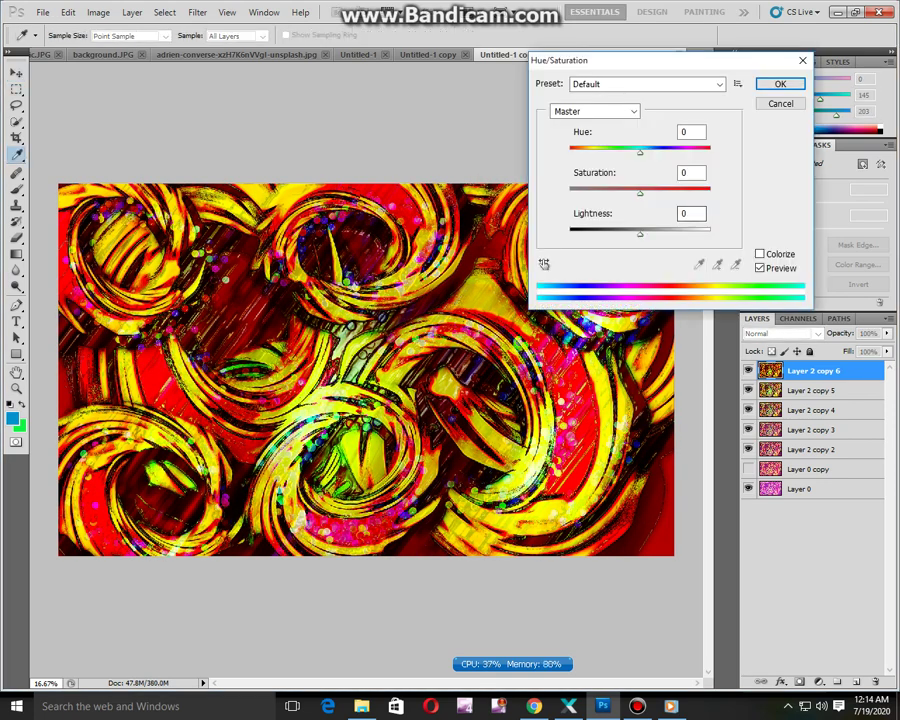
drag(639, 192, 624, 193)
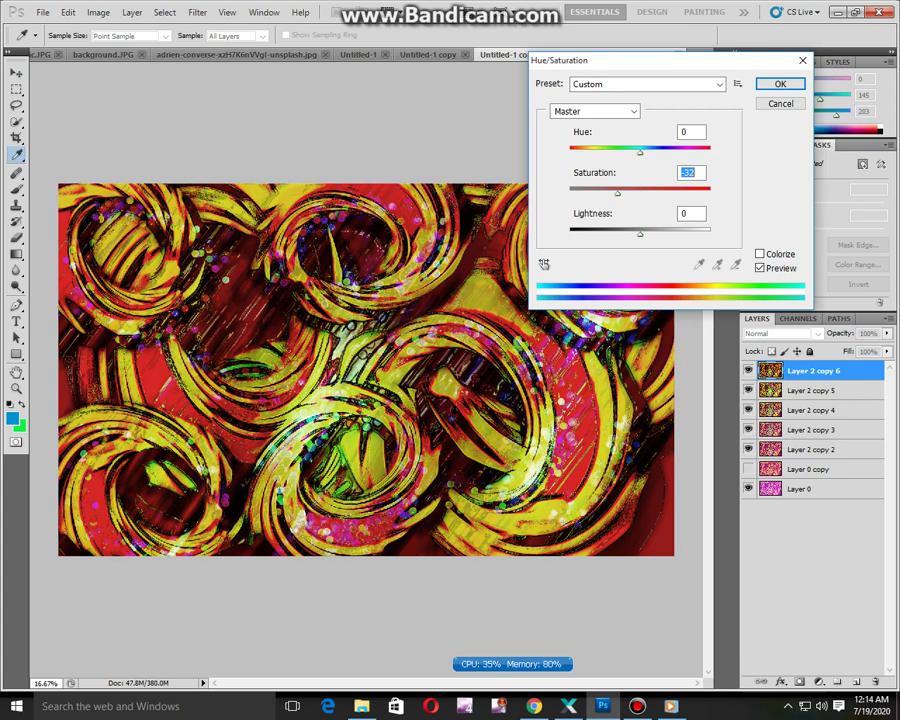
key(Tab)
text(21)
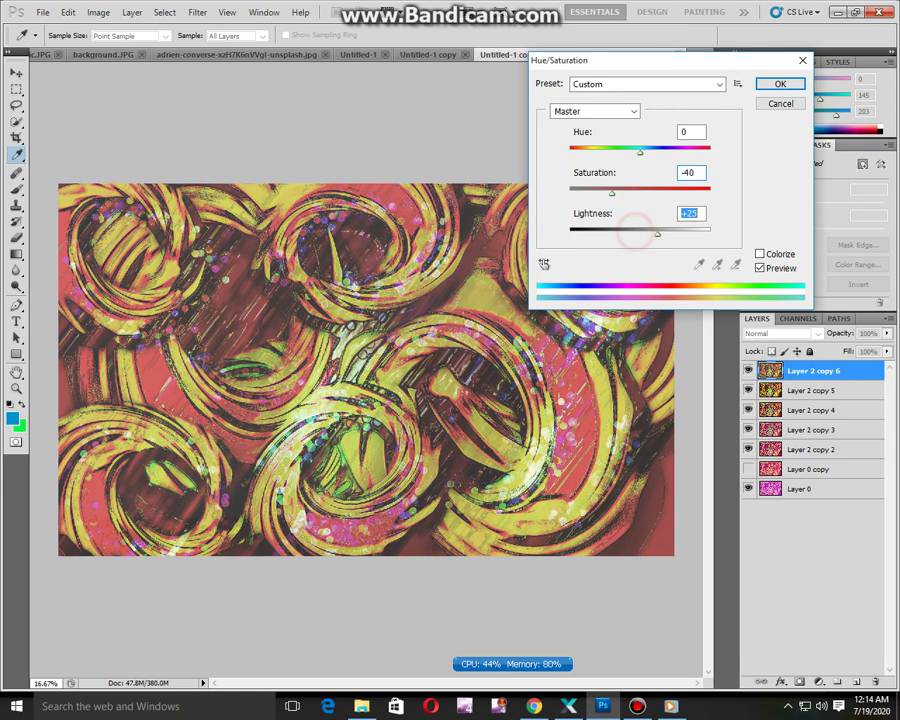
drag(612, 190, 635, 190)
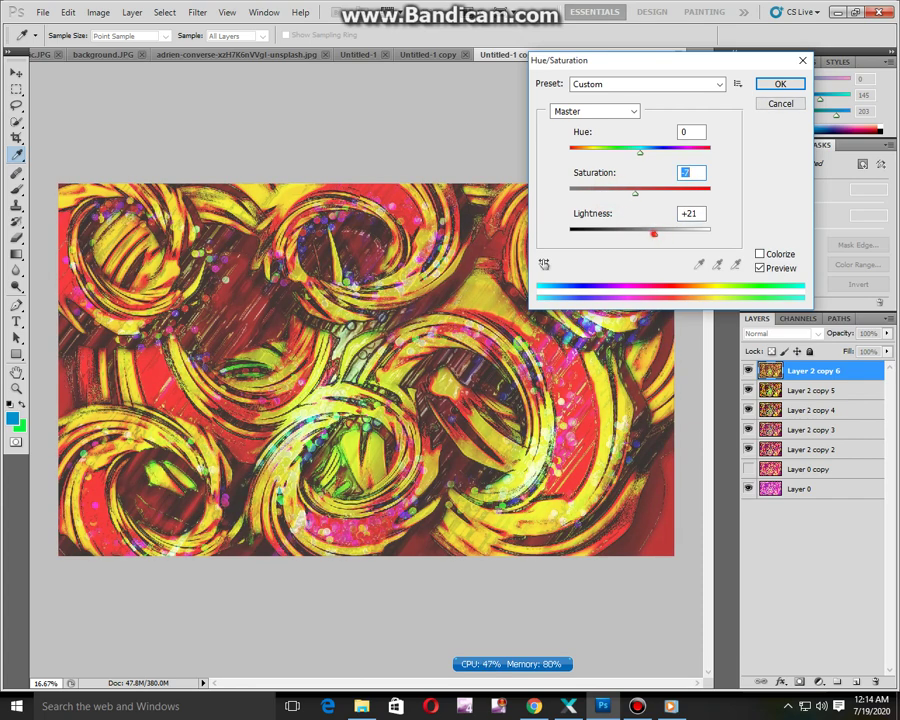
key(Tab)
key(Down)
key(Down)
key(Down)
key(Down)
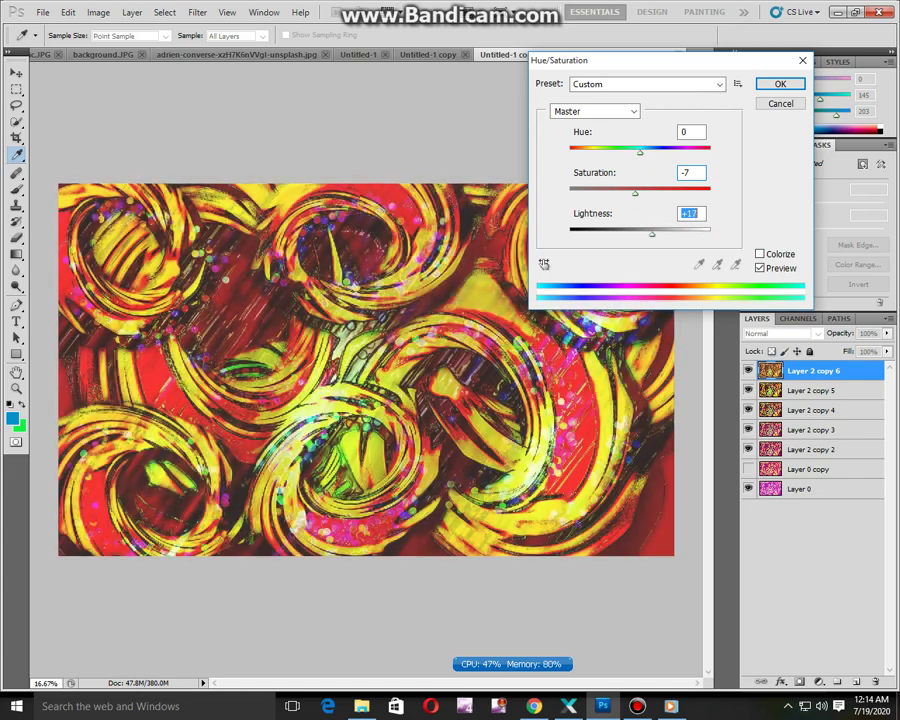
key(Down)
key(Down)
key(Down)
key(Down)
key(Down)
key(Down)
key(Down)
key(Down)
key(Down)
key(Down)
key(Down)
key(Down)
key(Down)
key(Down)
key(Down)
key(Down)
key(Down)
key(Down)
key(Down)
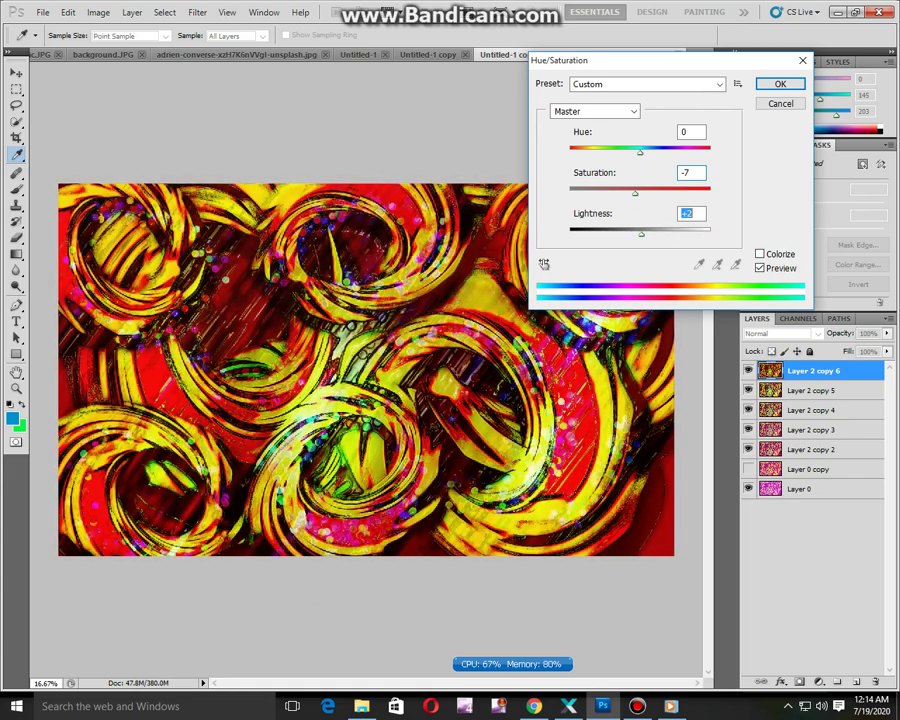
key(Up)
key(Up)
key(Up)
key(Up)
key(Up)
click(770, 84)
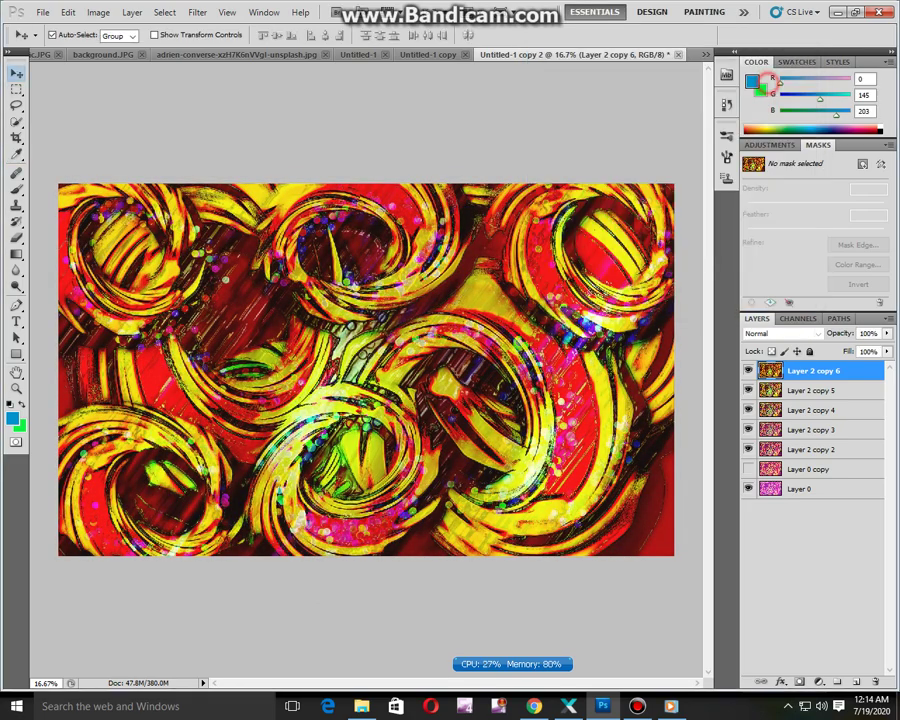
Shift the hue of Layer 2 copy 6 to +9
click(16, 389)
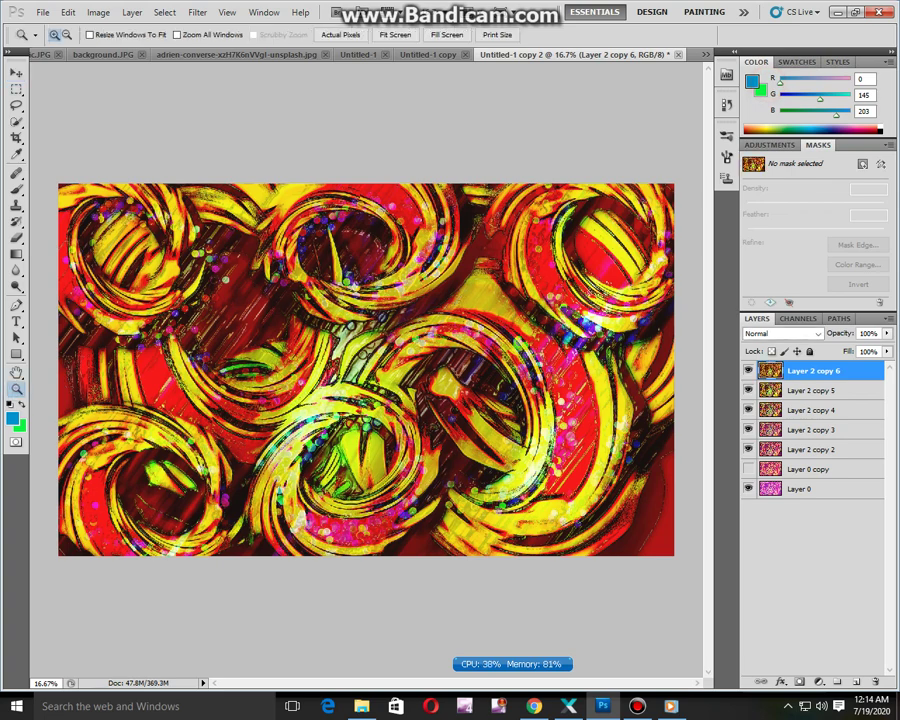
click(328, 374)
alt+click(371, 373)
key(ctrl+u)
mouse_move(640, 150)
mouse_down()
mouse_move(632, 150)
mouse_move(710, 151)
mouse_move(573, 151)
mouse_move(656, 151)
mouse_move(645, 151)
mouse_up()
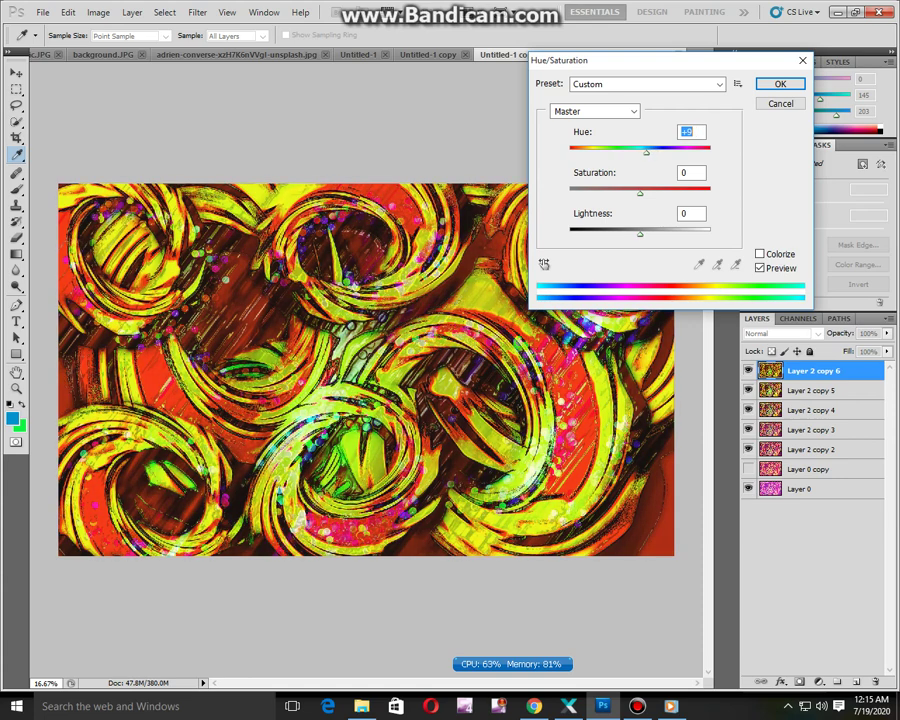
click(780, 84)
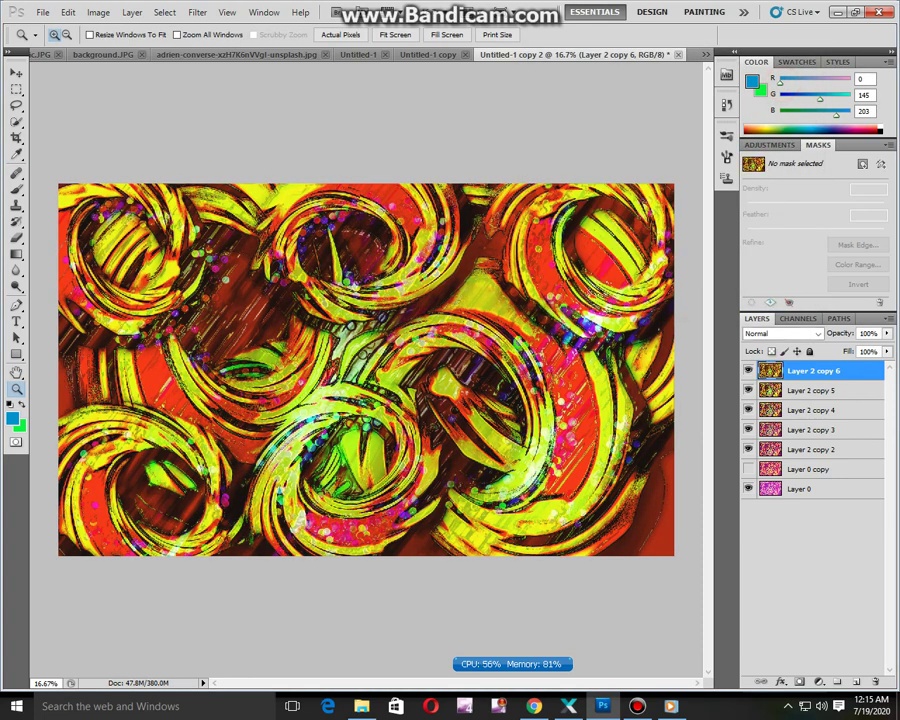
Duplicate Layer 2 copy 6 and shift the duplicate's midtone color balance to -100 on cyan–red and strongly towards blue
key(ctrl+j)
key(ctrl+b)
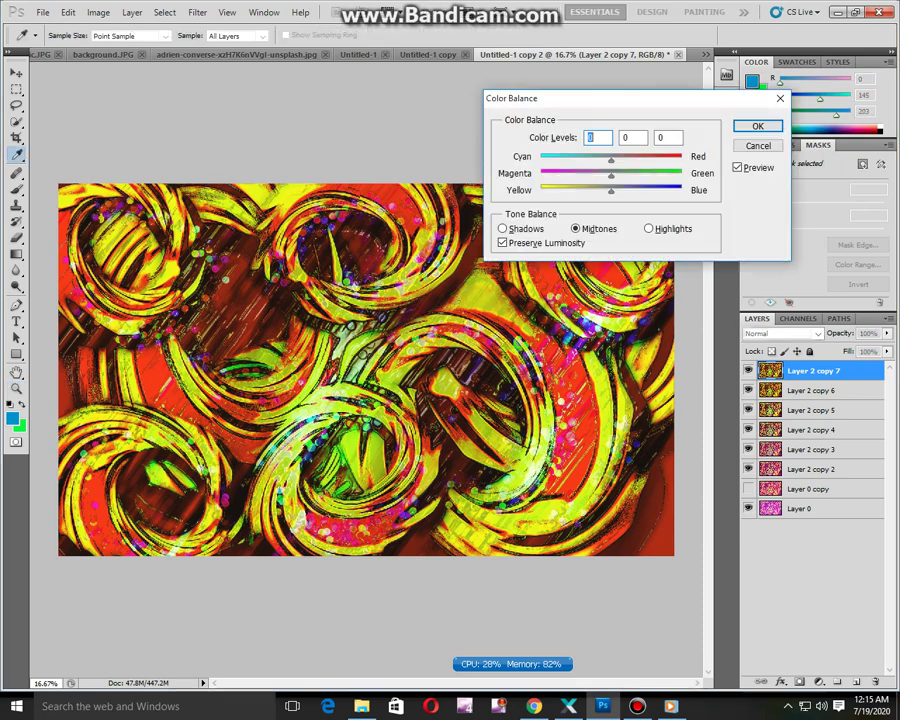
drag(613, 157, 541, 157)
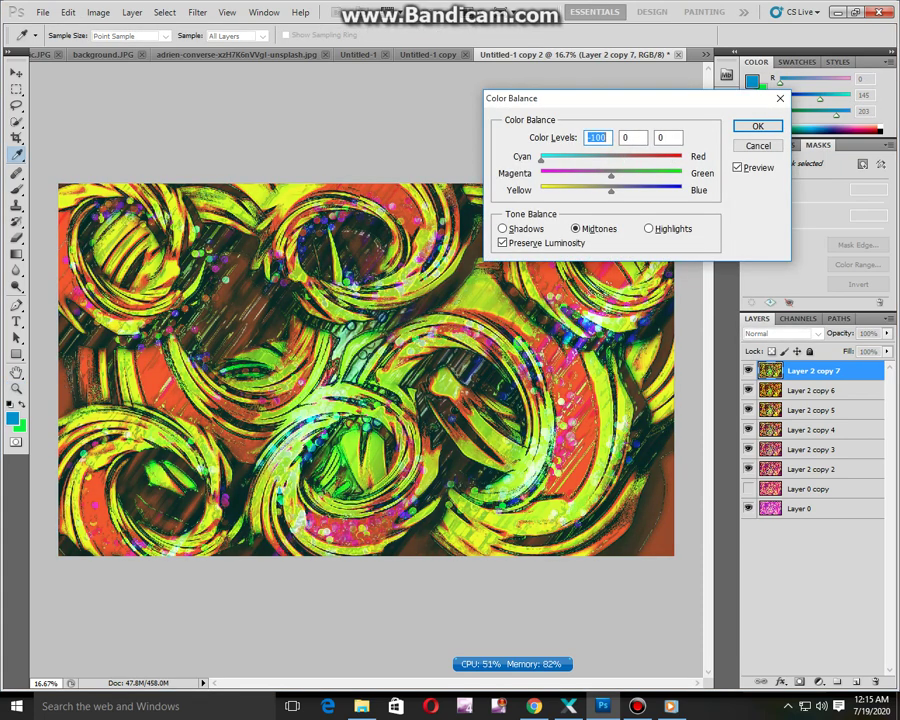
drag(611, 174, 682, 190)
click(758, 126)
Duplicate Layer 2 copy 7, then lasso the upper-middle swirl on the duplicate and copy it to a new layer
key(z)
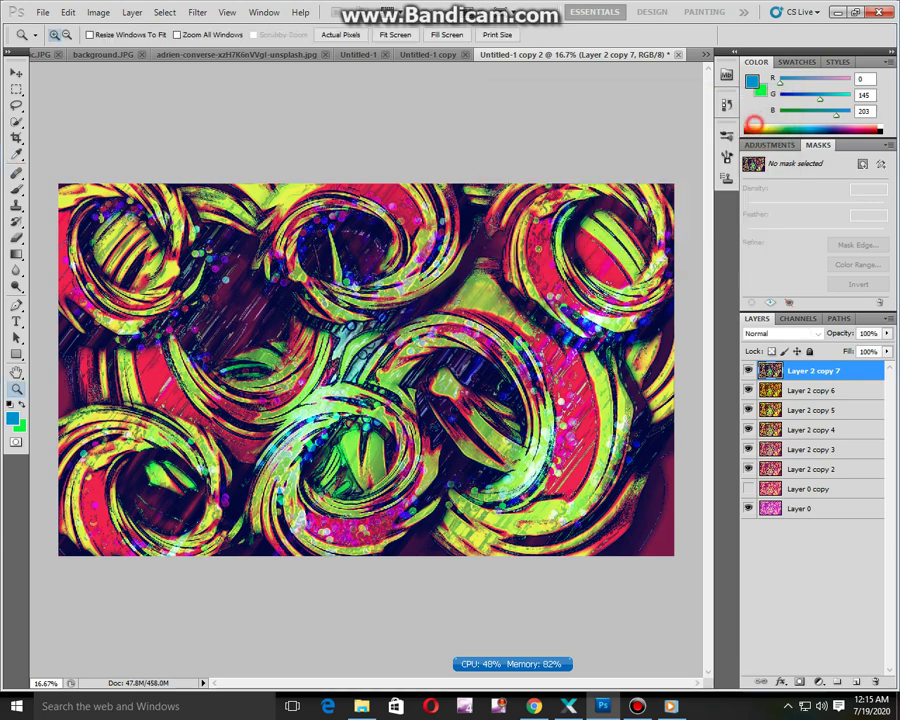
drag(672, 552, 90, 188)
key(ctrl+minus)
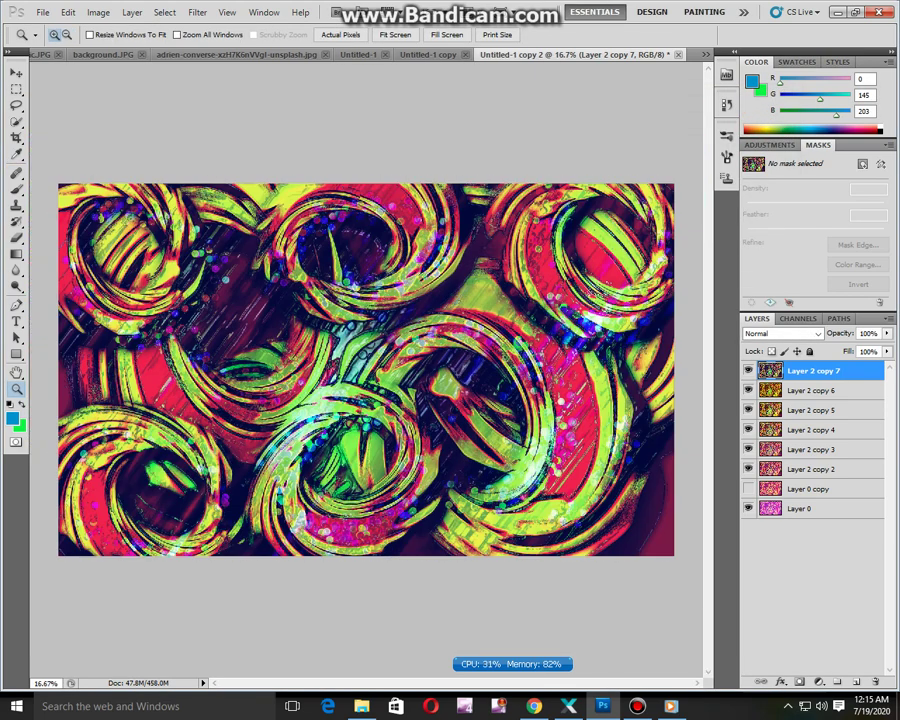
key(ctrl+j)
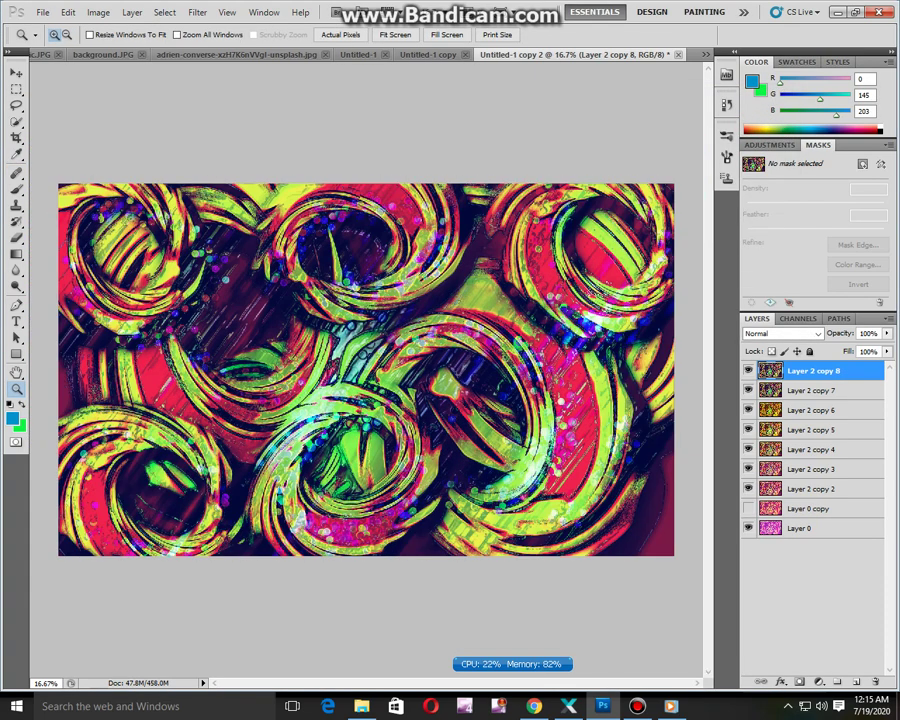
click(17, 105)
mouse_move(350, 180)
mouse_down()
mouse_move(295, 325)
mouse_move(440, 182)
mouse_up()
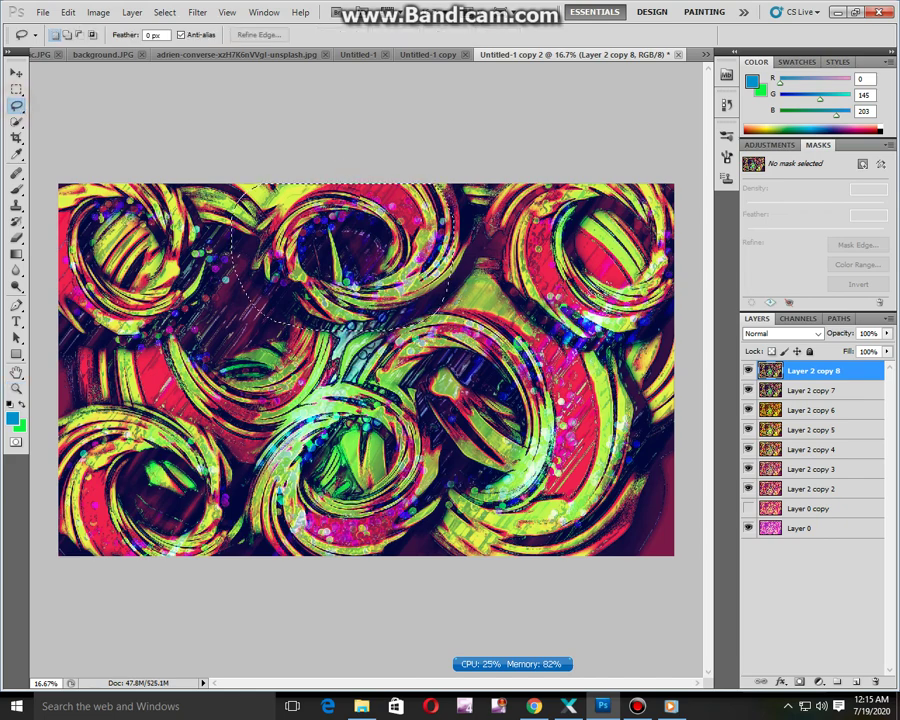
key(ctrl+j)
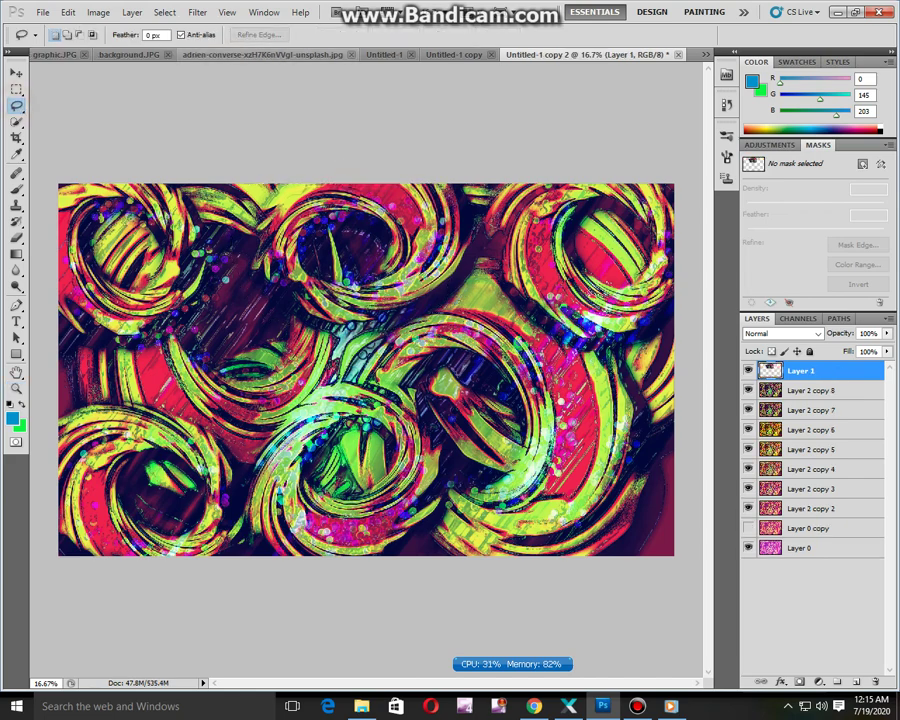
Move the copied swirl down towards the canvas centre and warp it into an L-shaped form with Liquify, using a 1350 brush
click(16, 73)
drag(238, 186, 198, 301)
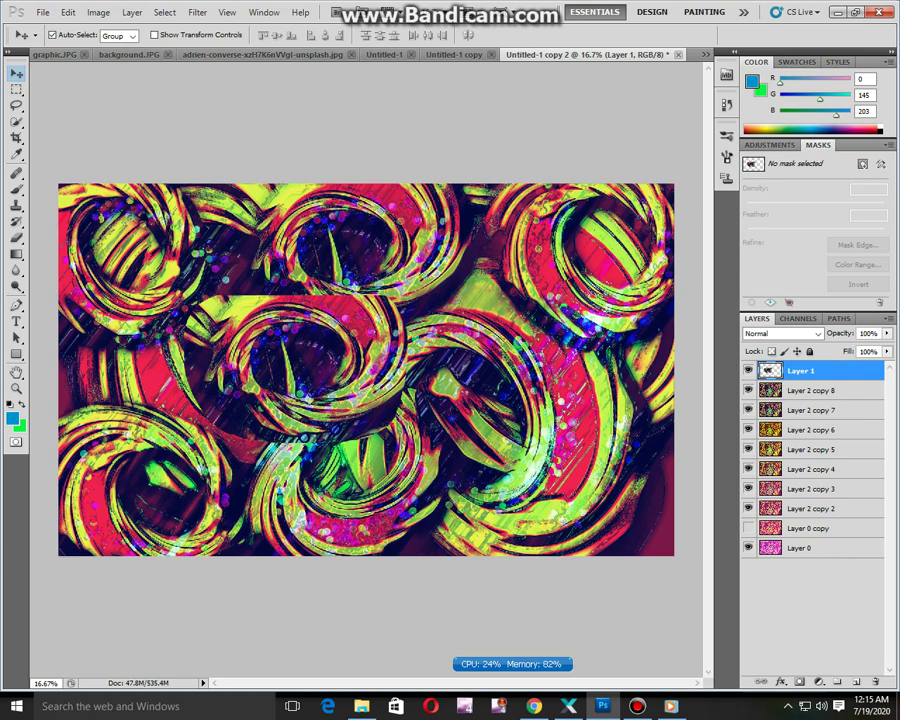
click(198, 13)
click(210, 90)
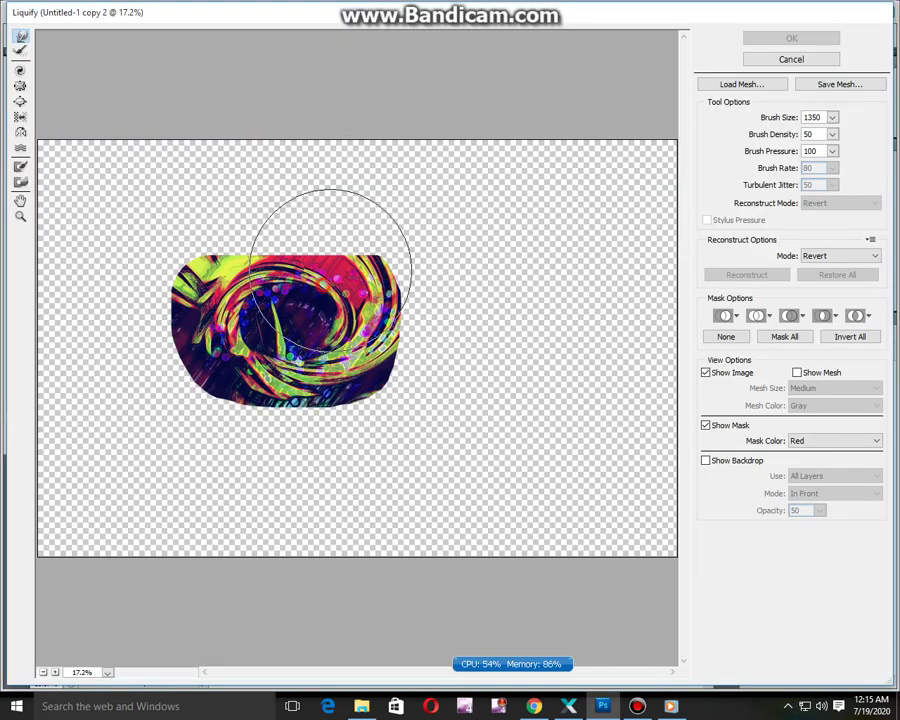
drag(330, 269, 392, 122)
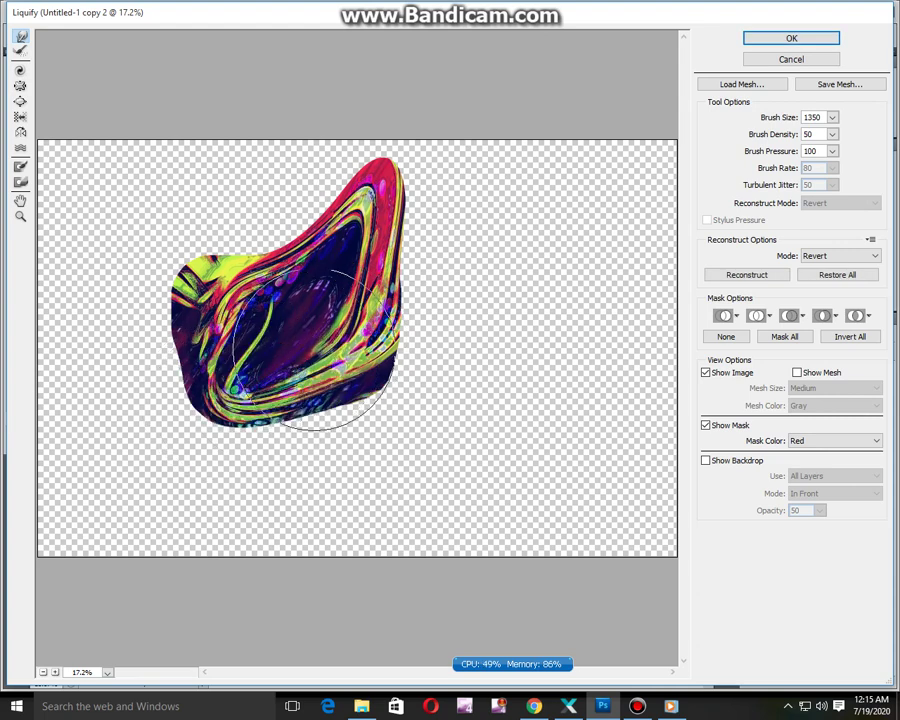
drag(314, 350, 369, 365)
mouse_move(208, 274)
mouse_down()
mouse_move(302, 308)
mouse_move(209, 270)
mouse_move(236, 298)
mouse_move(196, 291)
mouse_move(239, 307)
mouse_move(252, 300)
mouse_move(241, 291)
mouse_move(263, 309)
mouse_move(182, 334)
mouse_up()
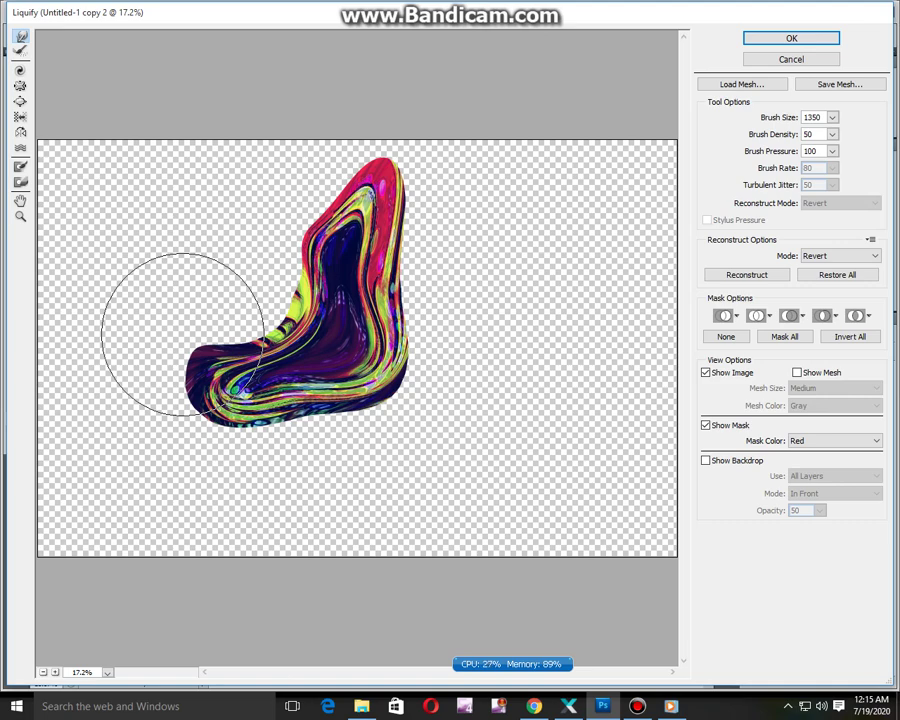
click(637, 706)
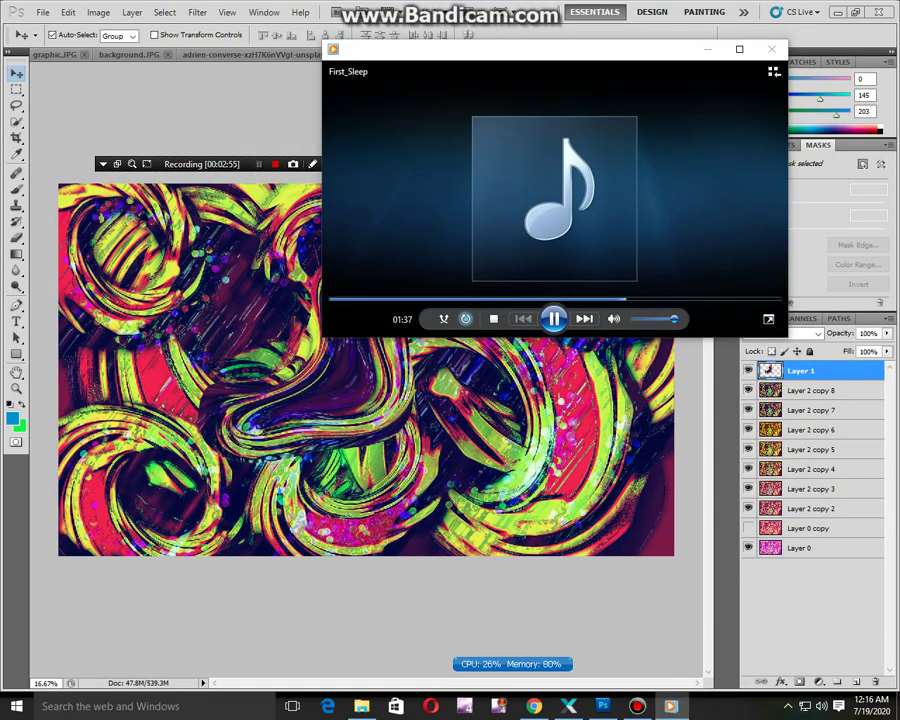
click(707, 49)
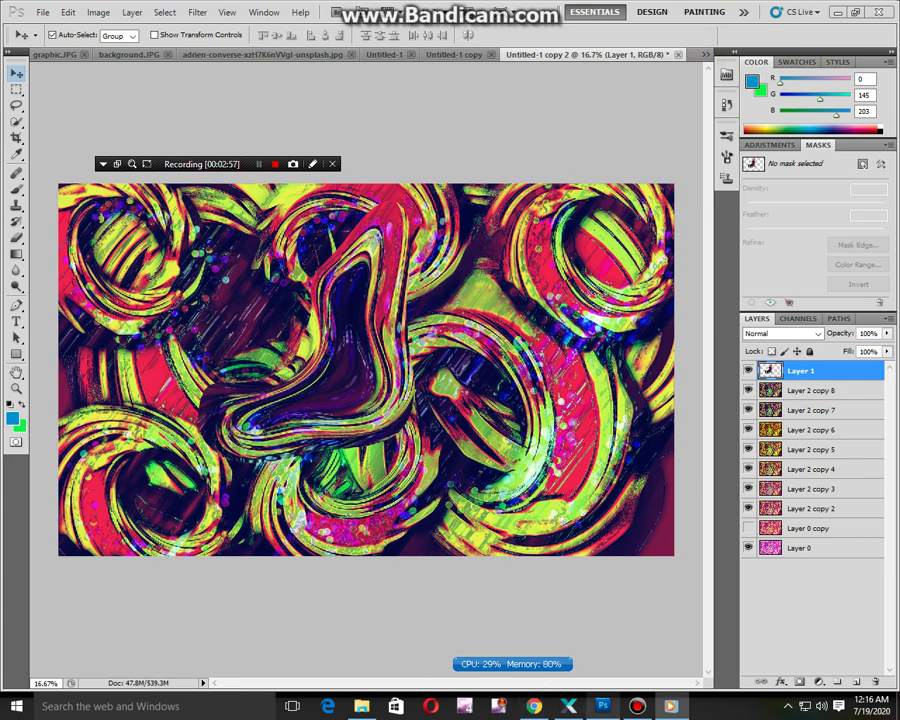
click(637, 706)
click(597, 147)
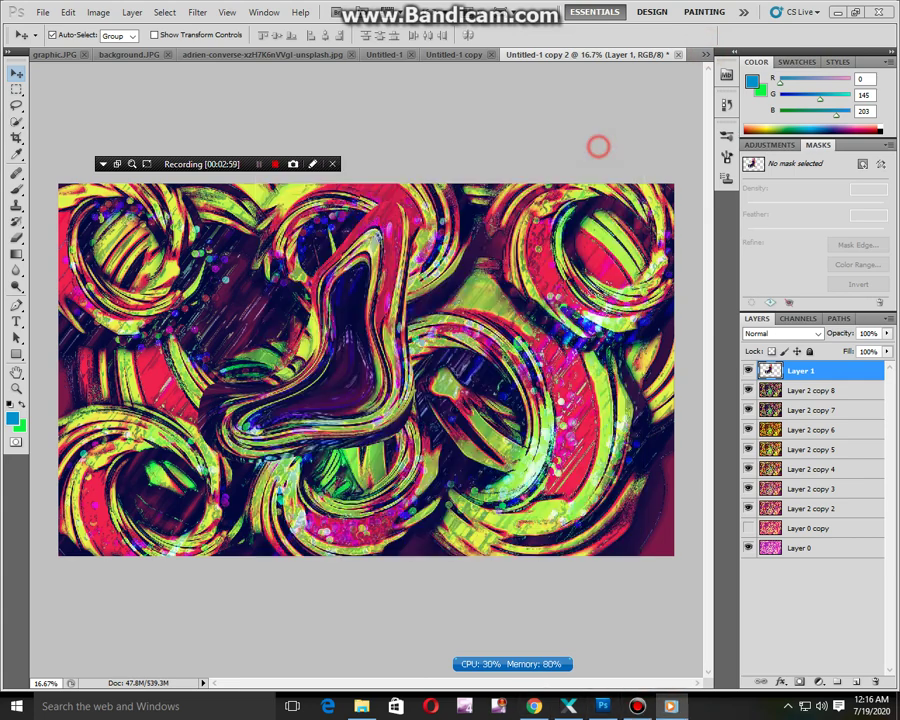
click(103, 163)
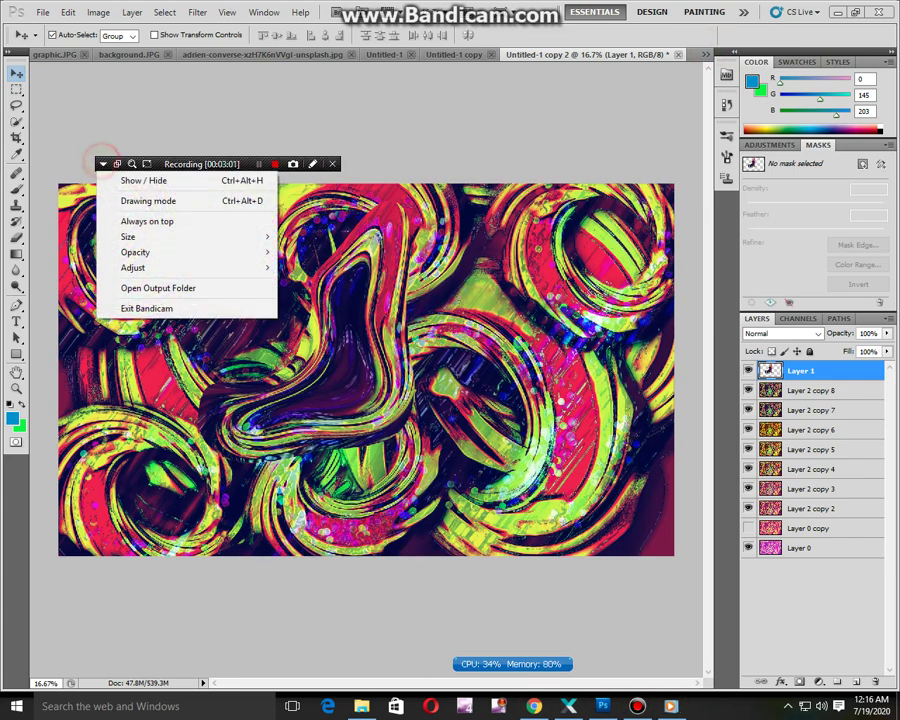
click(140, 180)
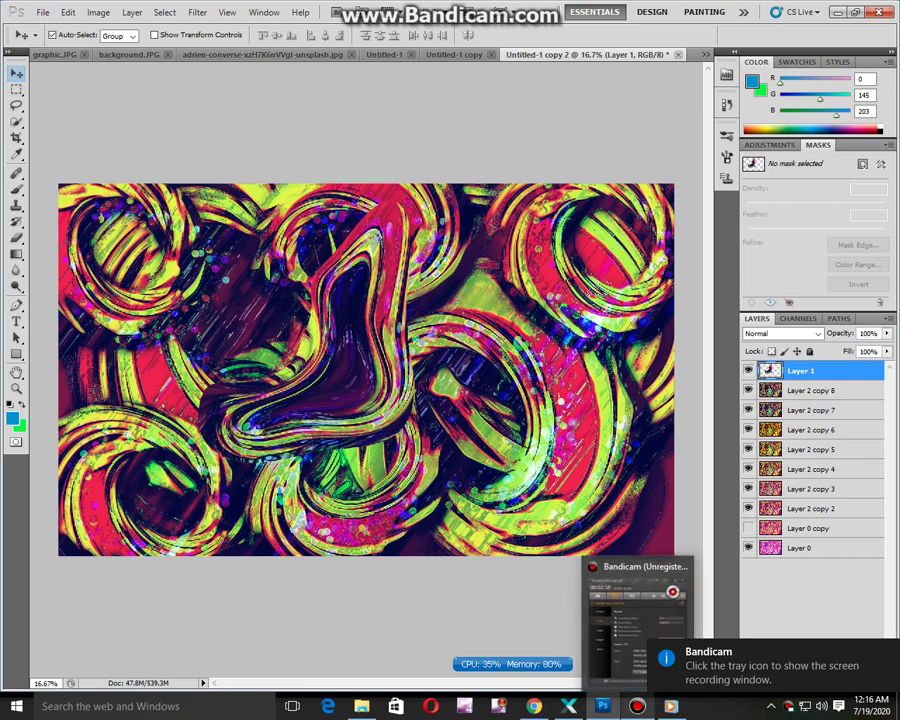
click(637, 706)
click(637, 706)
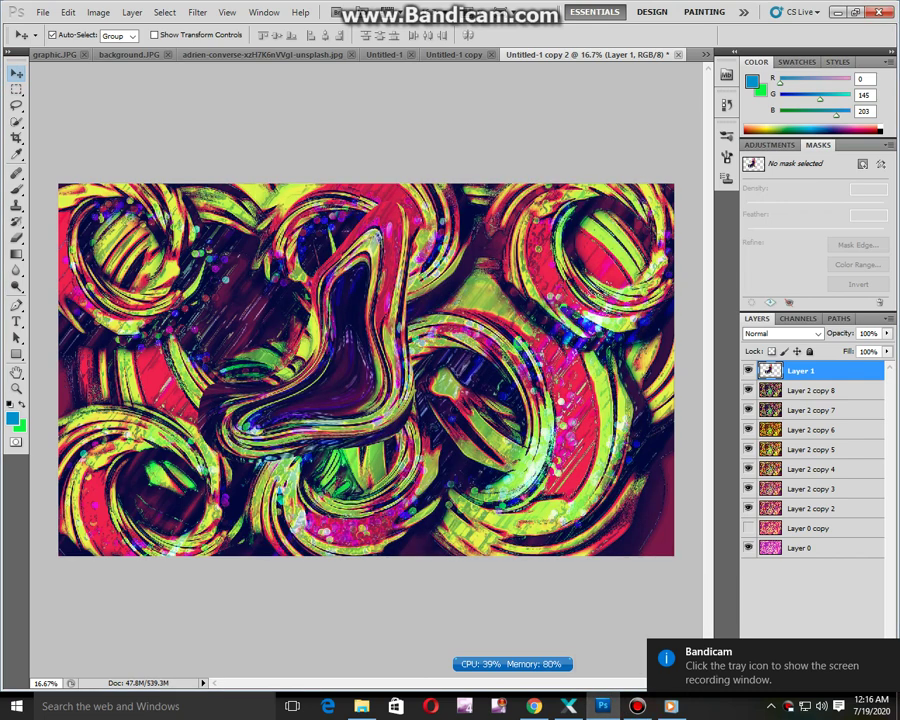
Place a duplicate of the warped shape over the canvas centre, rotated about 163.6° and scaled to 98.55%, and erase its stray right edge
drag(346, 368, 306, 475)
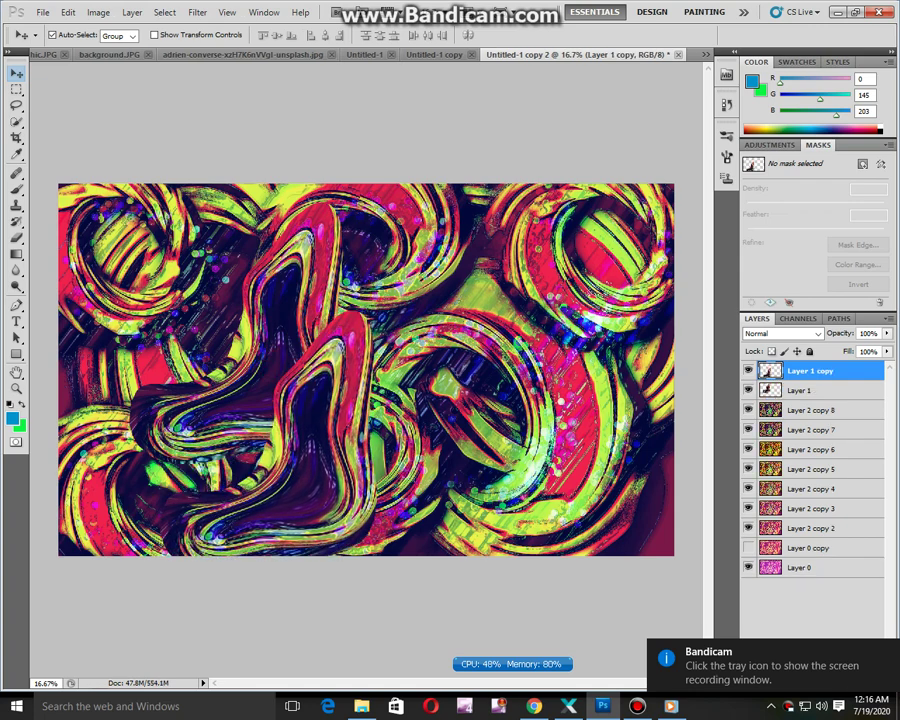
key(ctrl+t)
drag(390, 585, 222, 258)
drag(250, 410, 198, 292)
drag(185, 118, 38, 277)
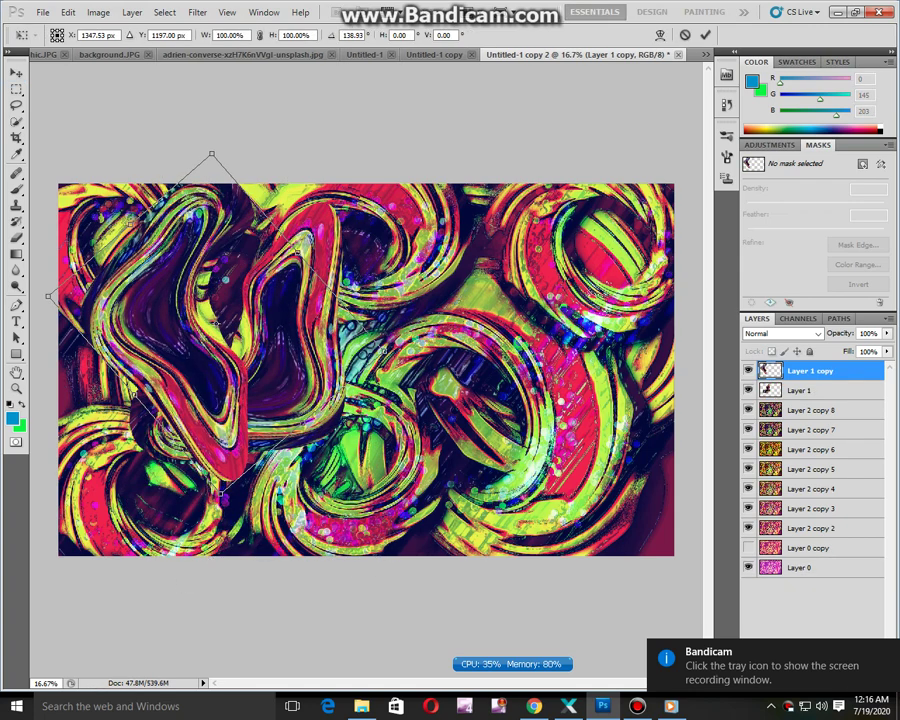
drag(221, 493, 115, 580)
drag(174, 387, 251, 489)
drag(190, 667, 228, 579)
drag(312, 360, 416, 314)
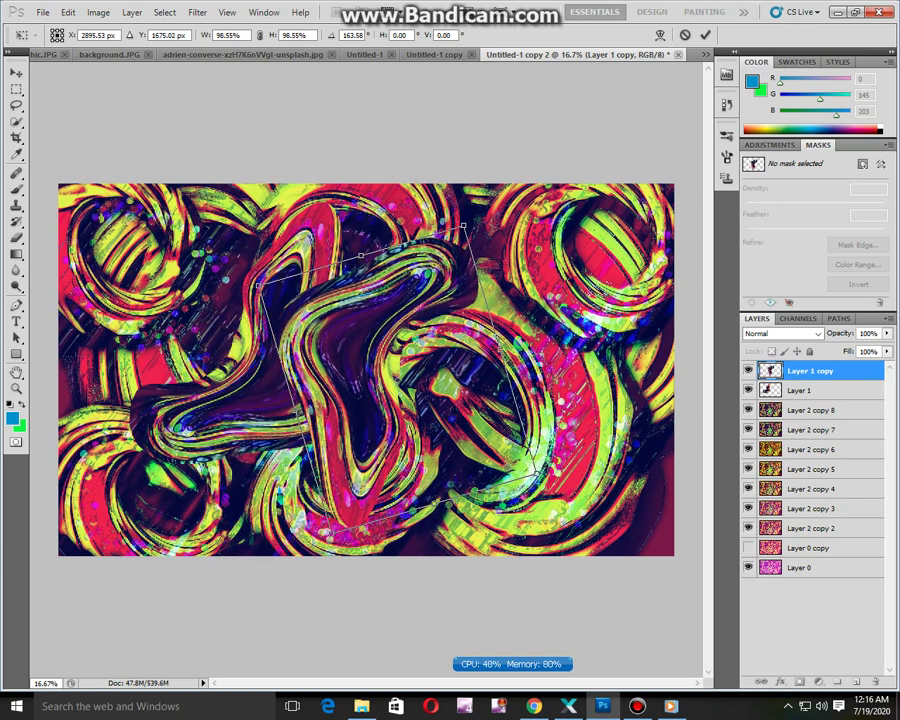
key(Return)
click(12, 236)
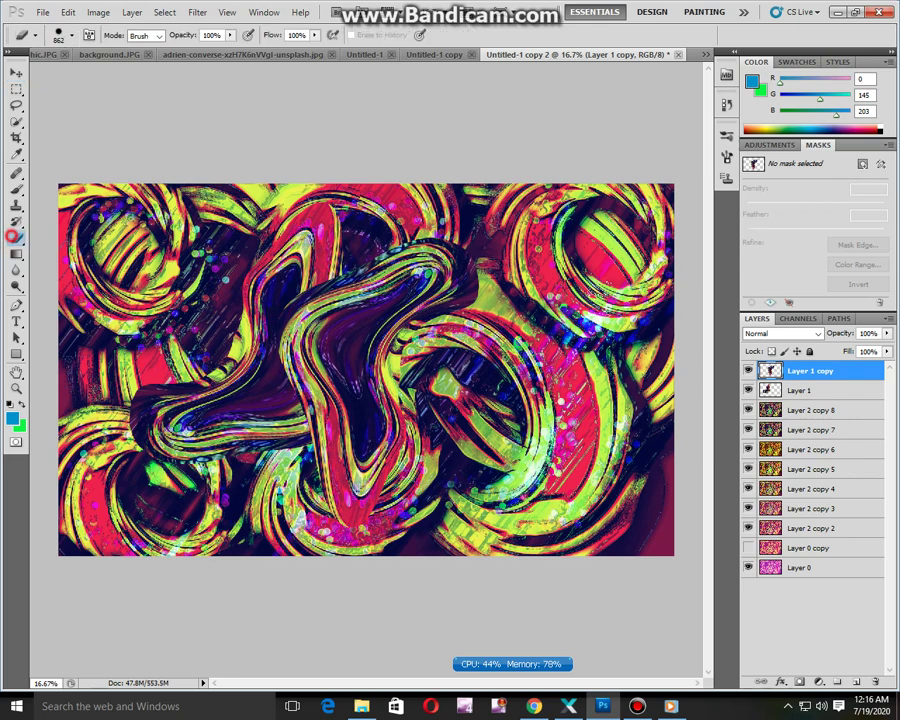
click(447, 380)
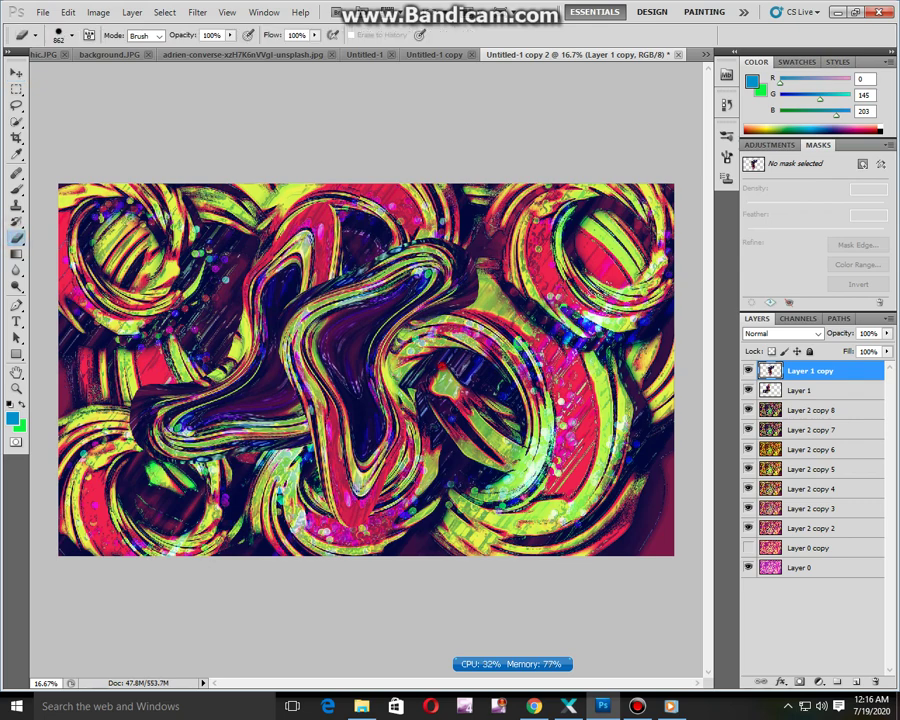
Place a duplicate of the warped central shape in the canvas's upper-right area, rotated about -167.2°
click(16, 73)
drag(350, 330, 453, 383)
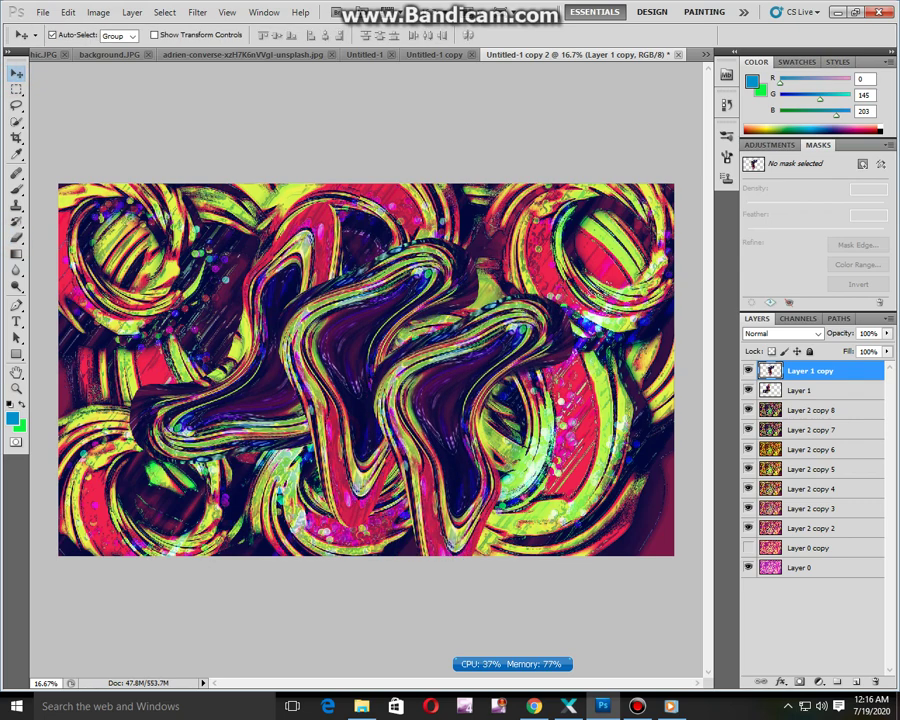
key(ctrl+t)
drag(330, 381, 662, 465)
drag(540, 440, 602, 220)
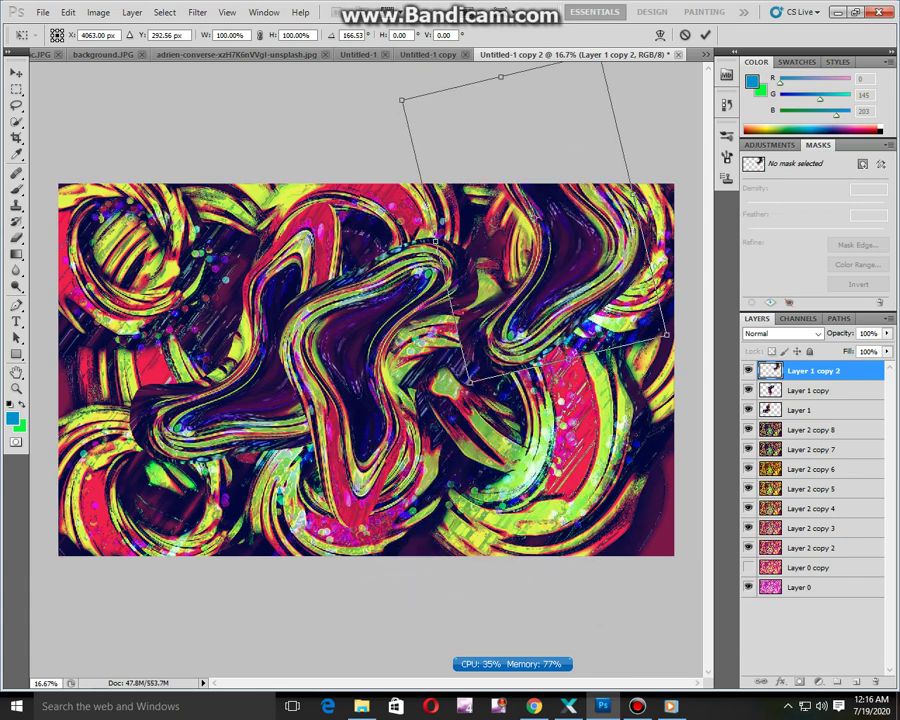
drag(622, 402, 534, 420)
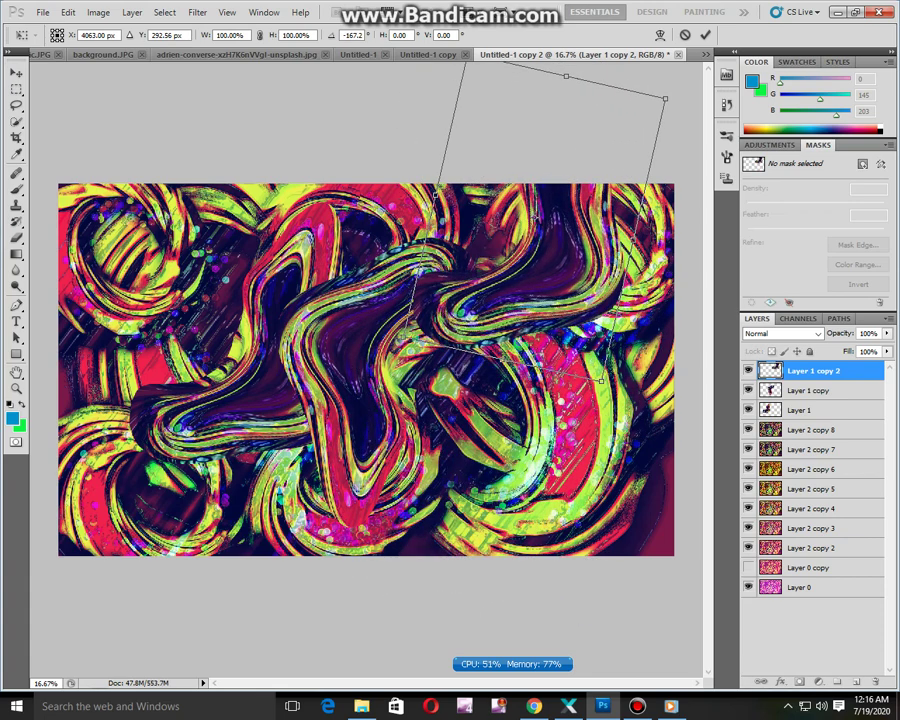
key(Return)
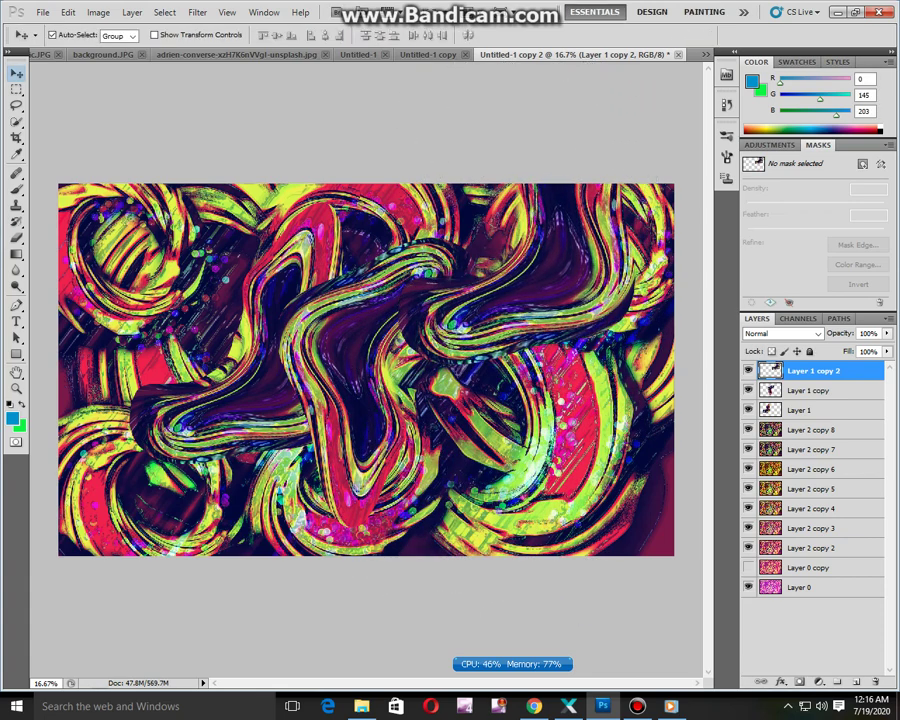
key(ctrl+u)
drag(640, 150, 607, 150)
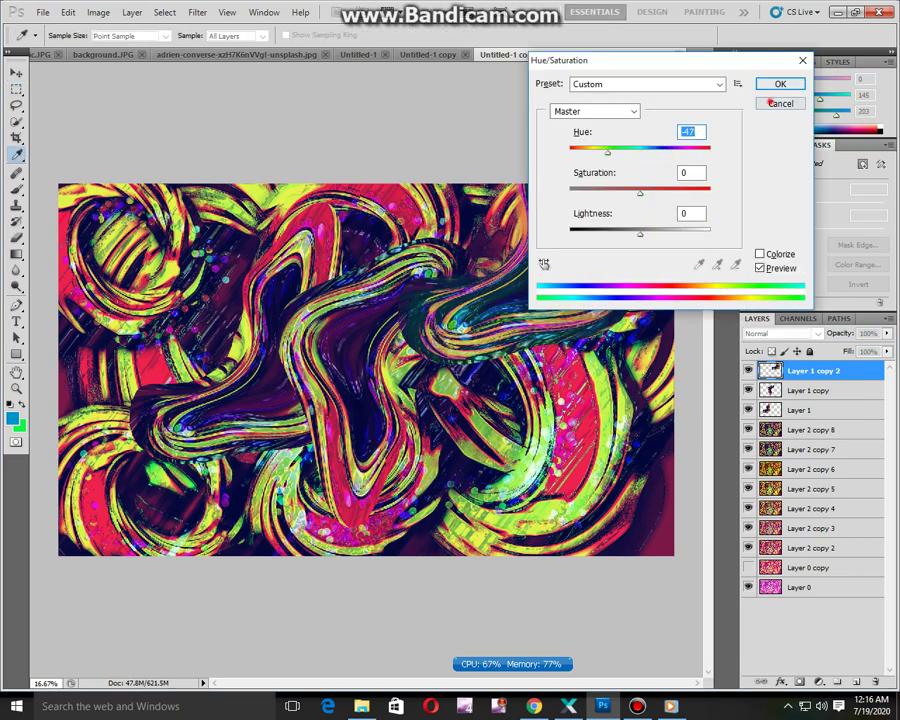
click(779, 85)
Add a red Color Overlay to the upper-right shape with Hue blend mode at 100% opacity, and erase softly along its left edge
click(131, 12)
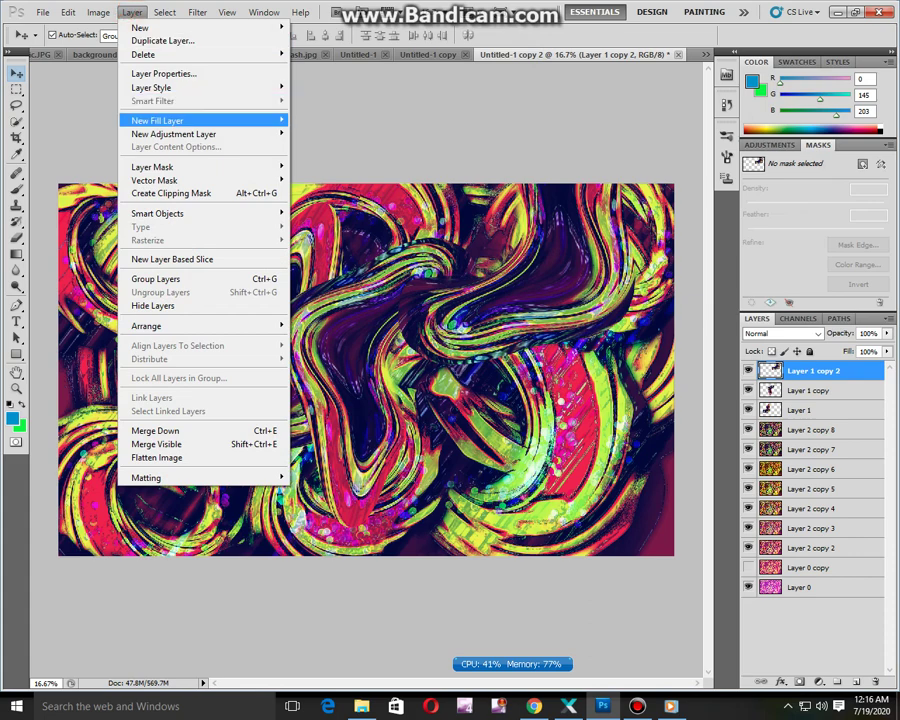
click(187, 92)
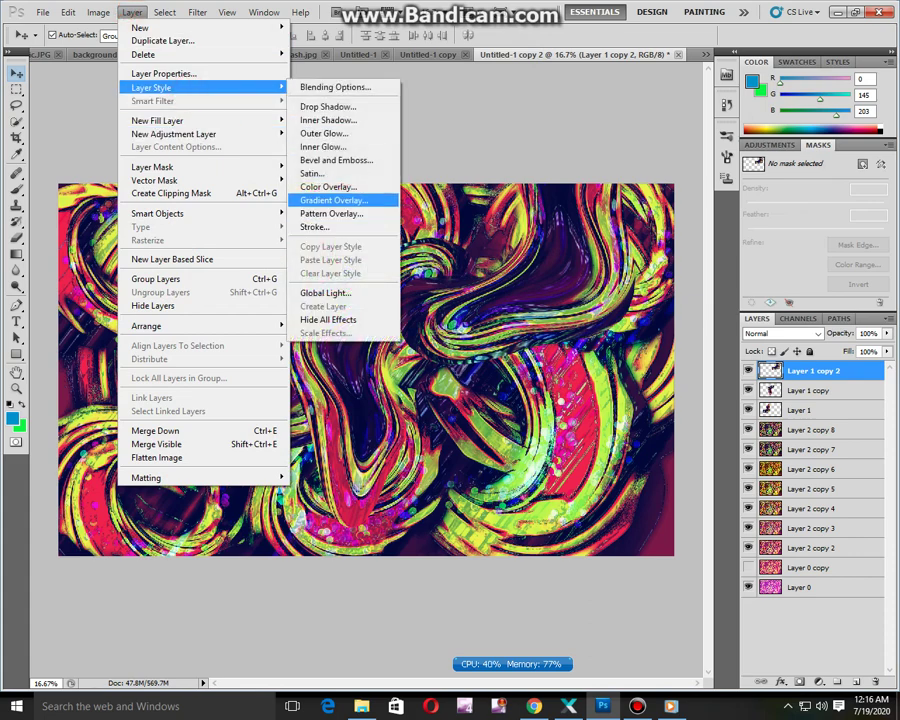
click(336, 186)
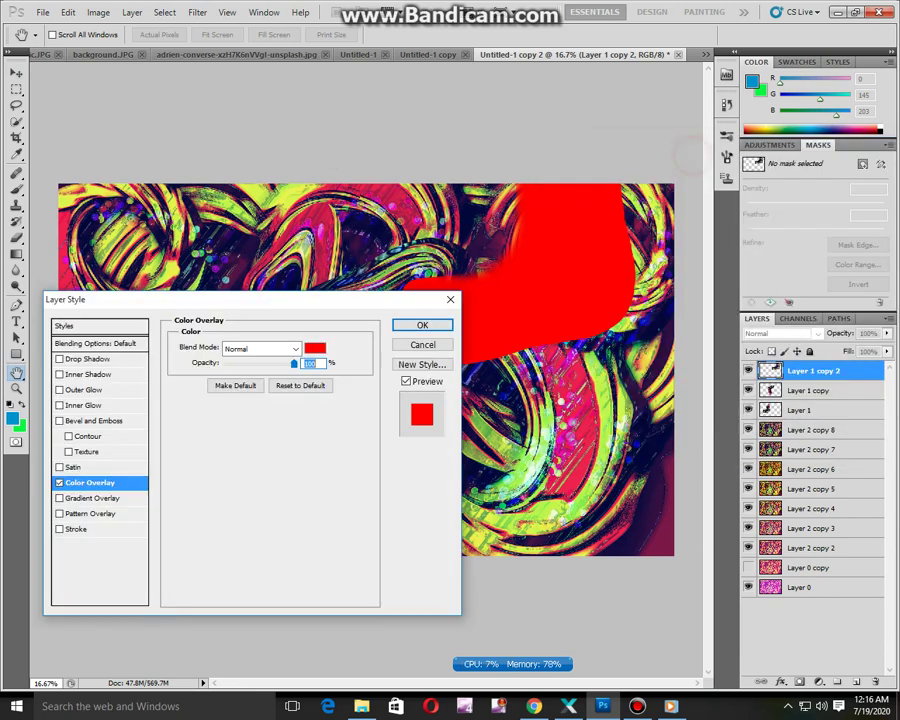
double_click(248, 348)
key(Down)
key(Down)
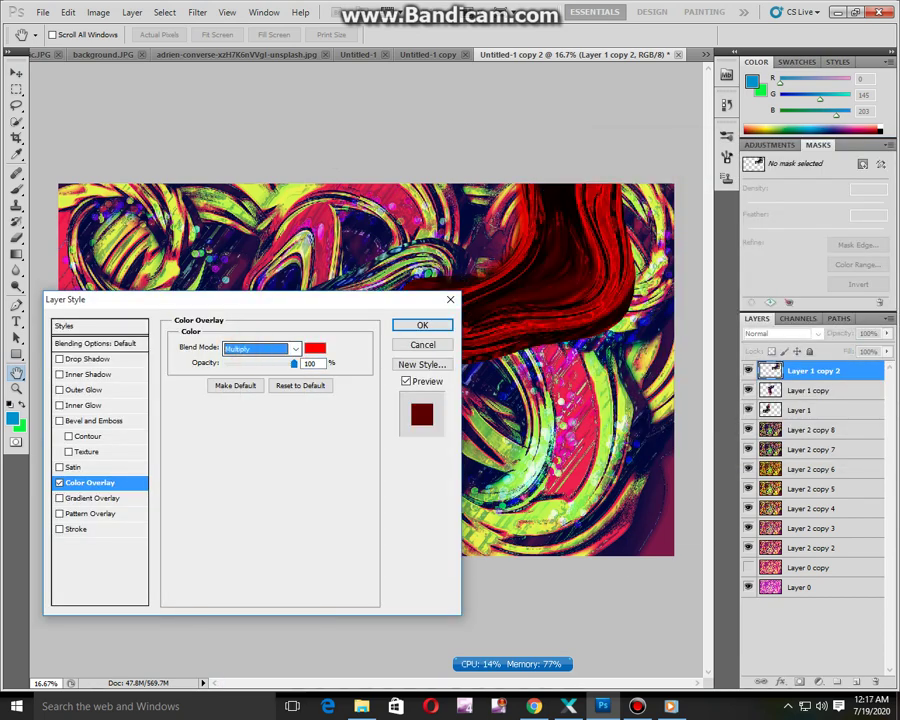
key(Down)
key(Down)
key(Down)
key(Down)
key(Down)
key(Down)
key(Down)
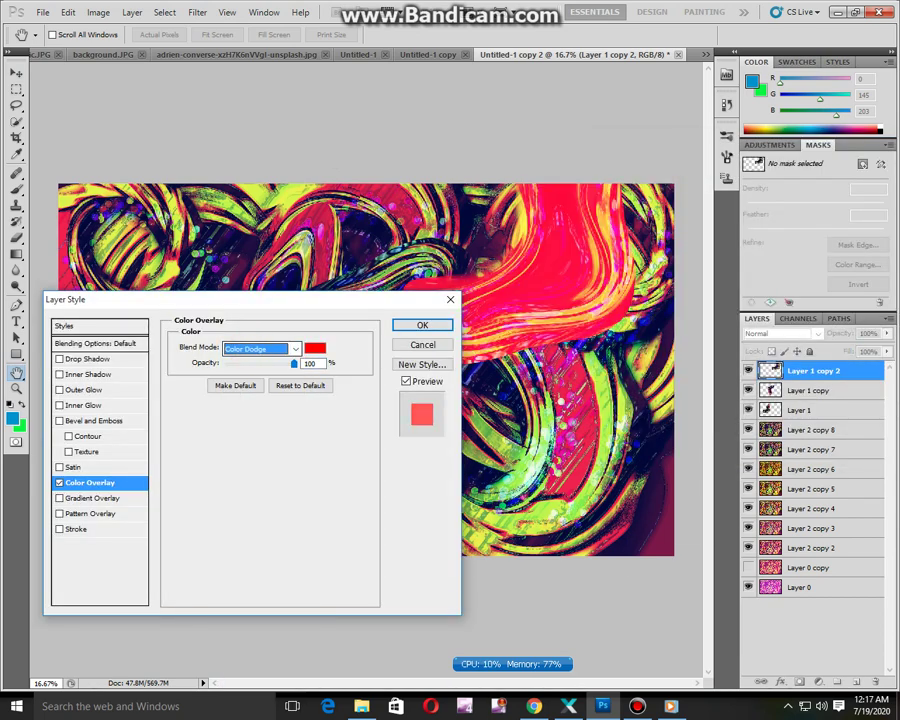
key(Down)
key(Down)
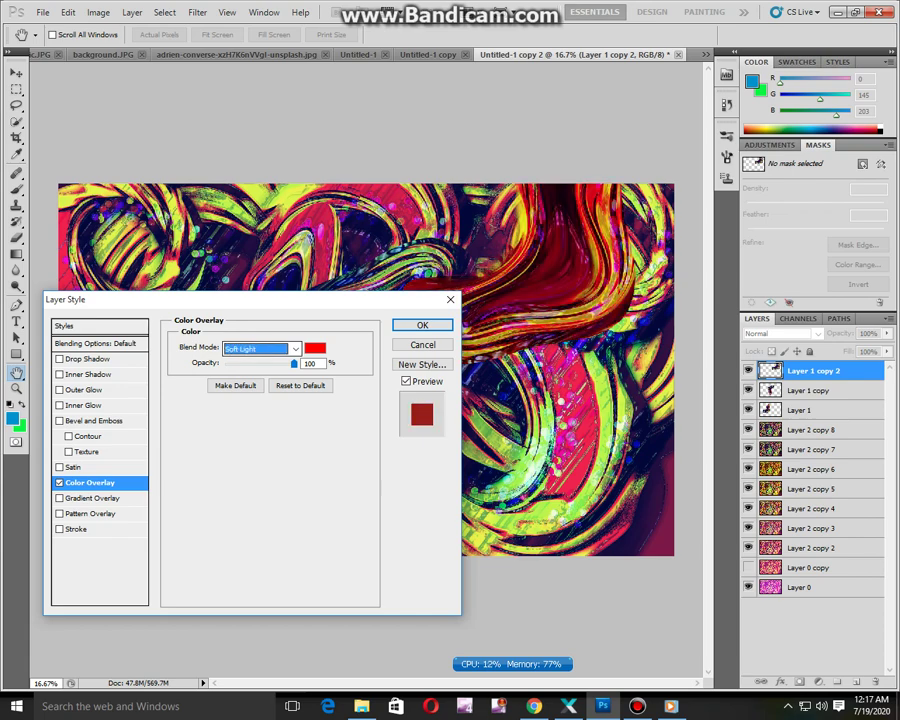
click(248, 348)
click(241, 680)
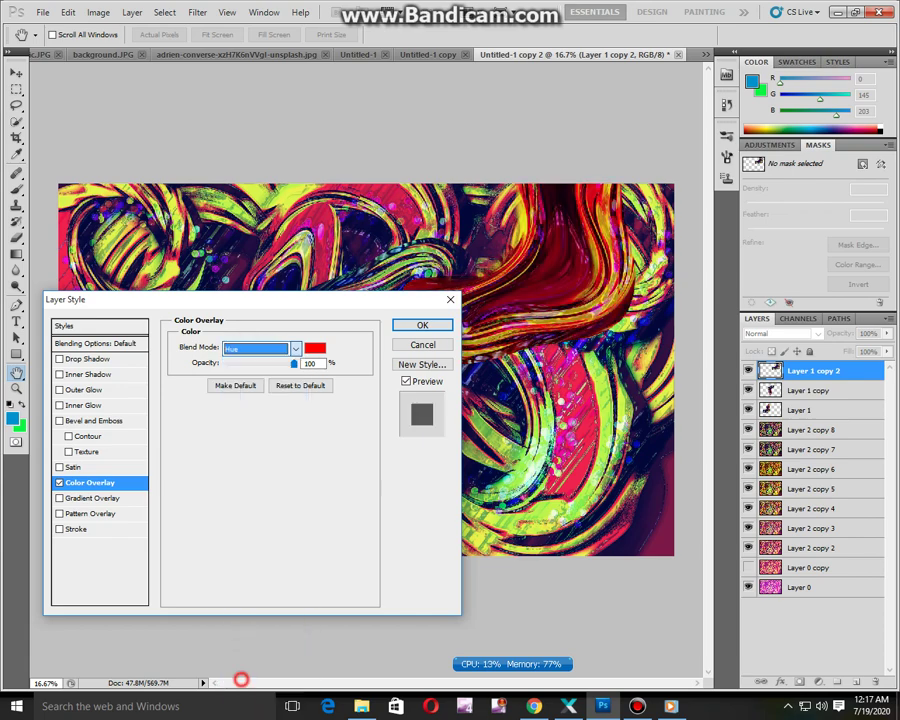
click(420, 324)
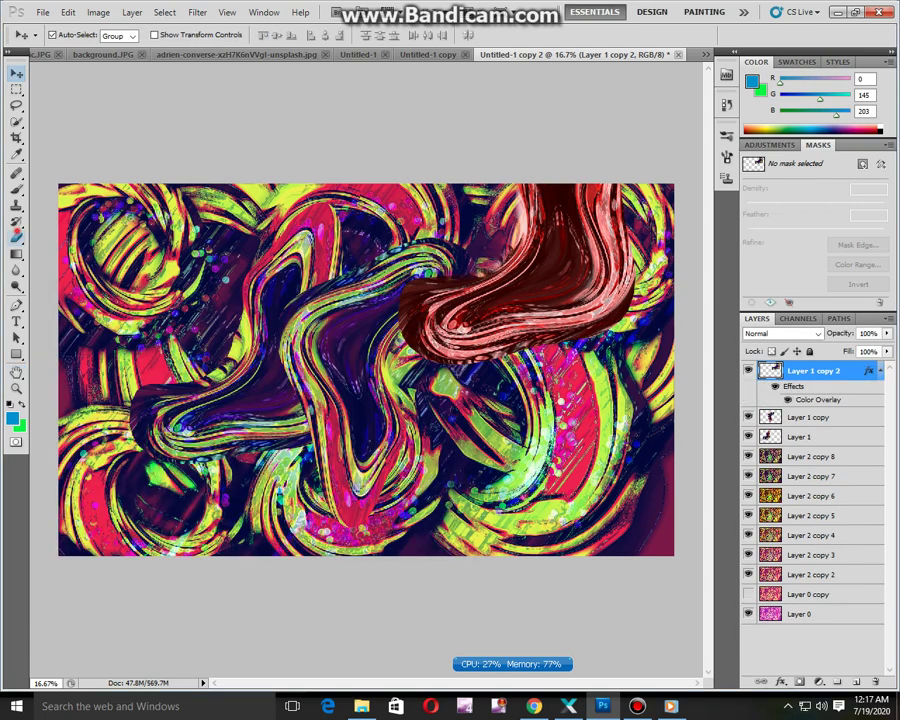
key(e)
drag(374, 249, 366, 330)
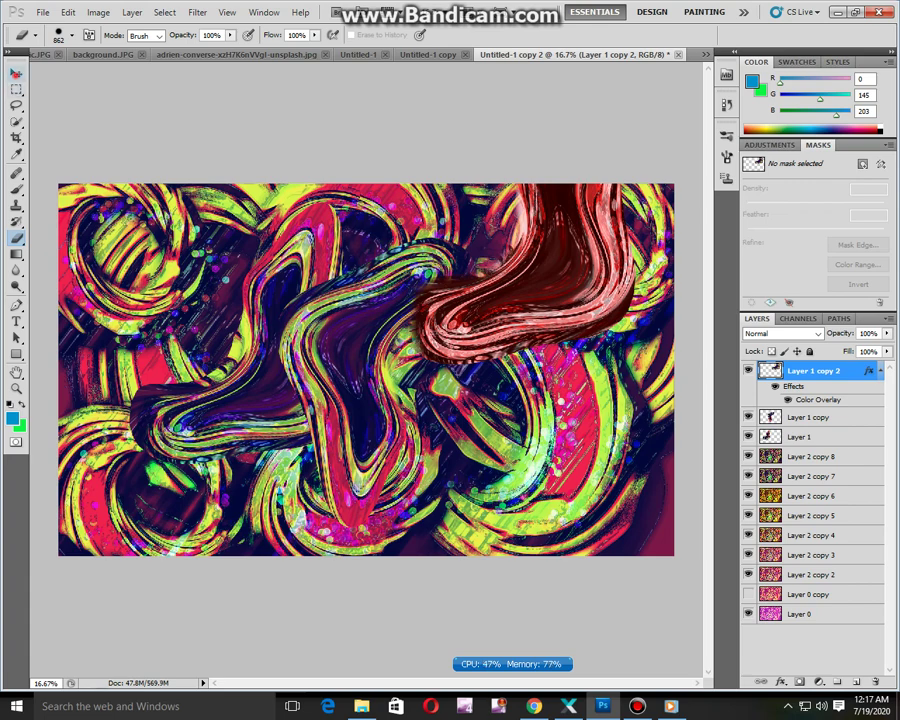
Place a duplicate of the red shape in the canvas's upper-left area, scaled to 75.68% and rotated about 2.97°
click(16, 74)
drag(560, 260, 450, 355)
key(ctrl+t)
drag(518, 132, 306, 476)
drag(390, 356, 172, 420)
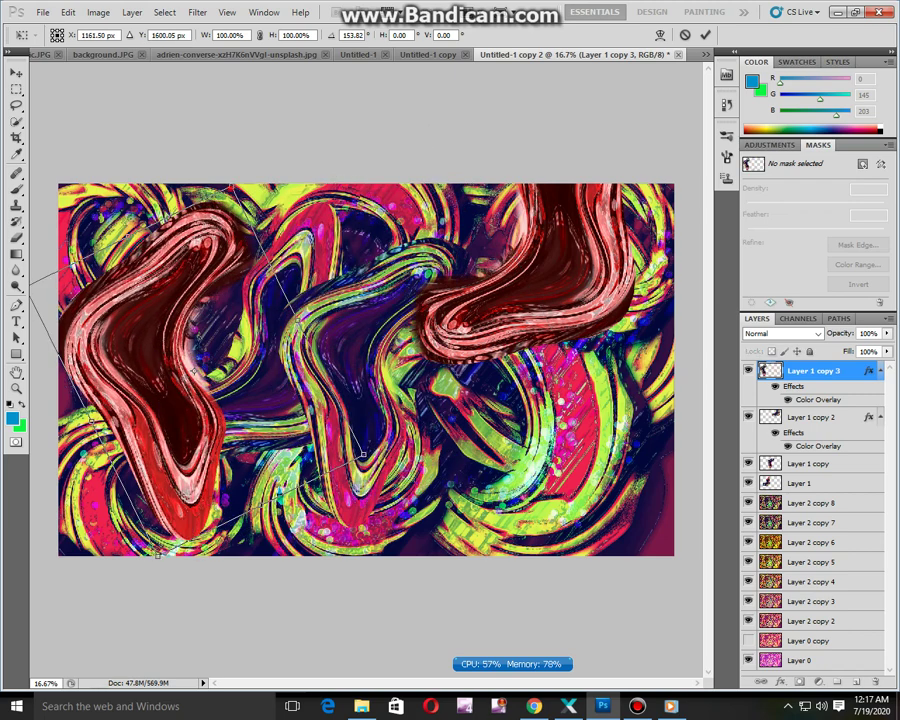
drag(232, 187, 91, 496)
drag(203, 341, 192, 200)
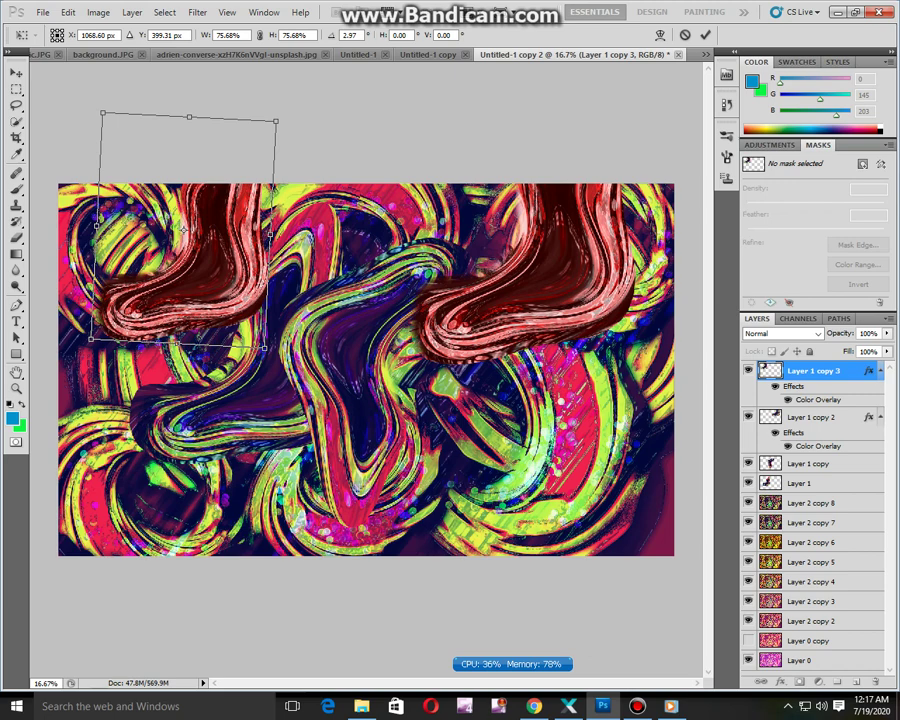
key(Return)
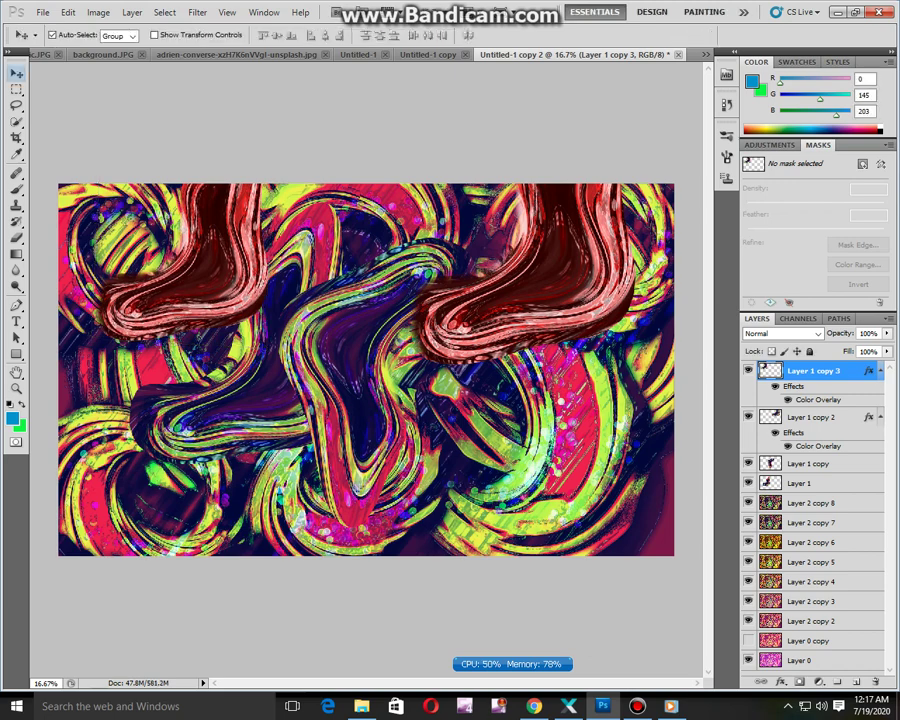
Change the upper-left shape's Color Overlay to the green 91df16
double_click(806, 399)
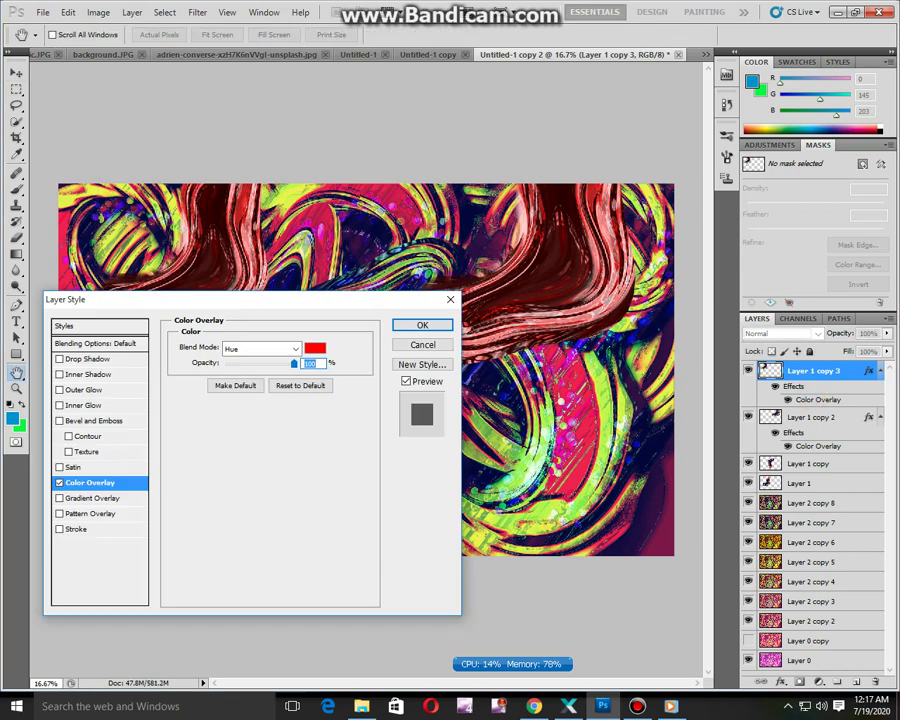
click(315, 348)
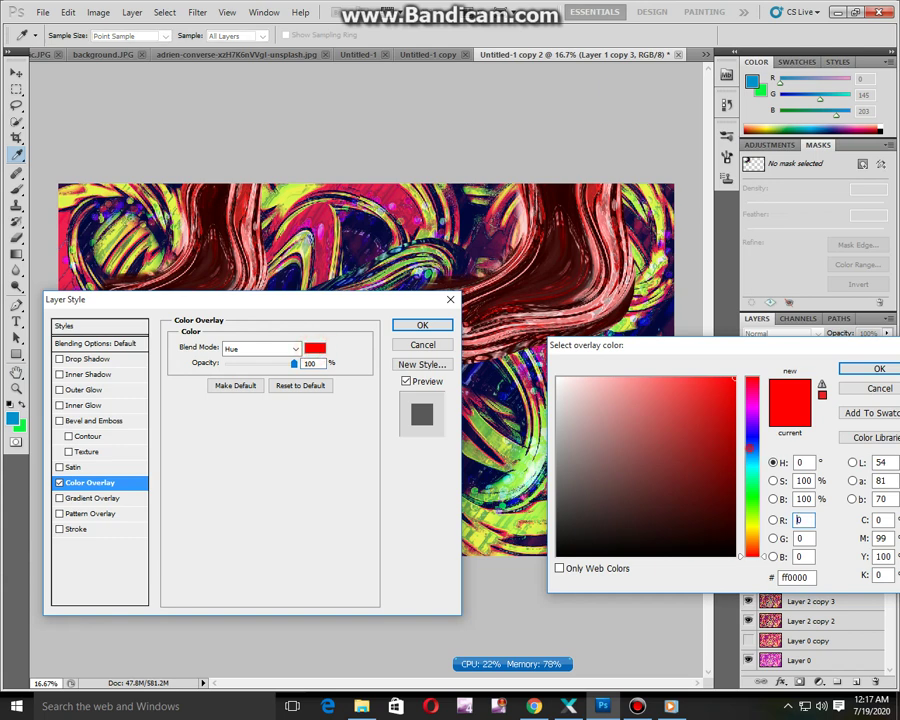
click(750, 448)
click(751, 487)
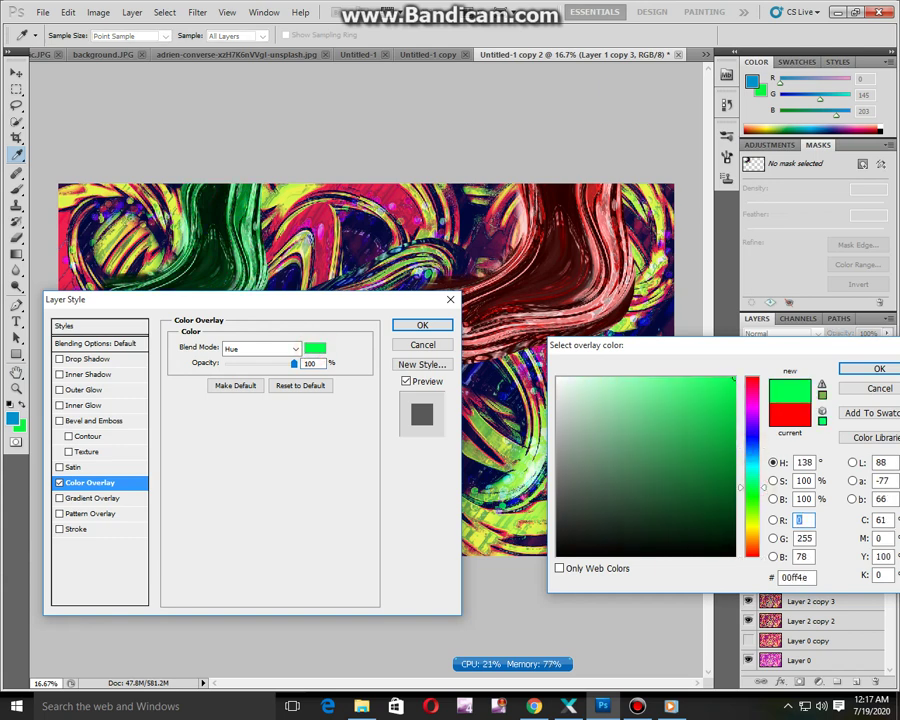
text(145)
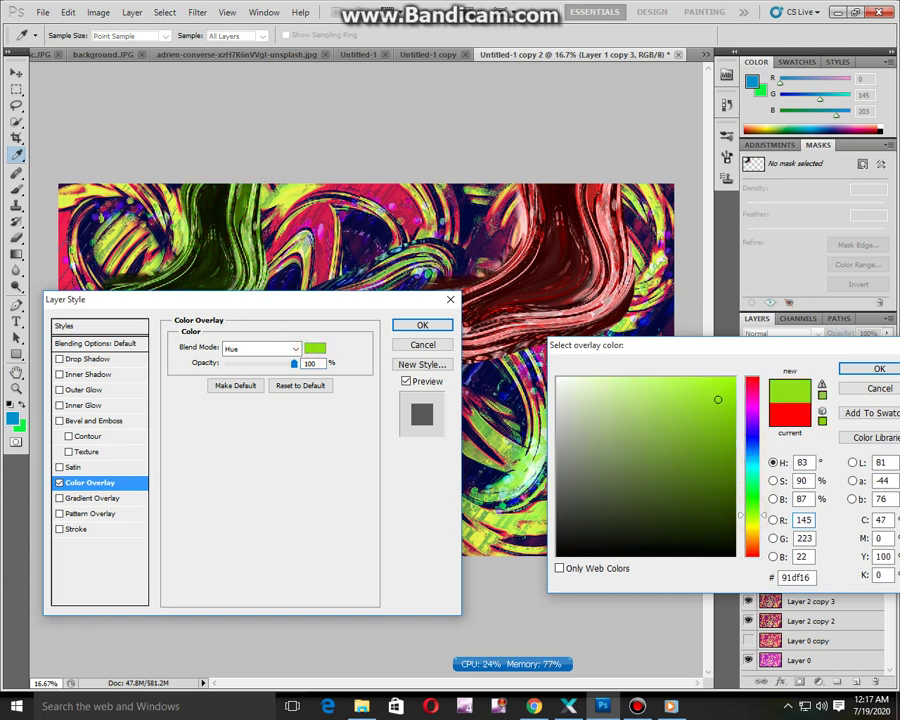
key(Return)
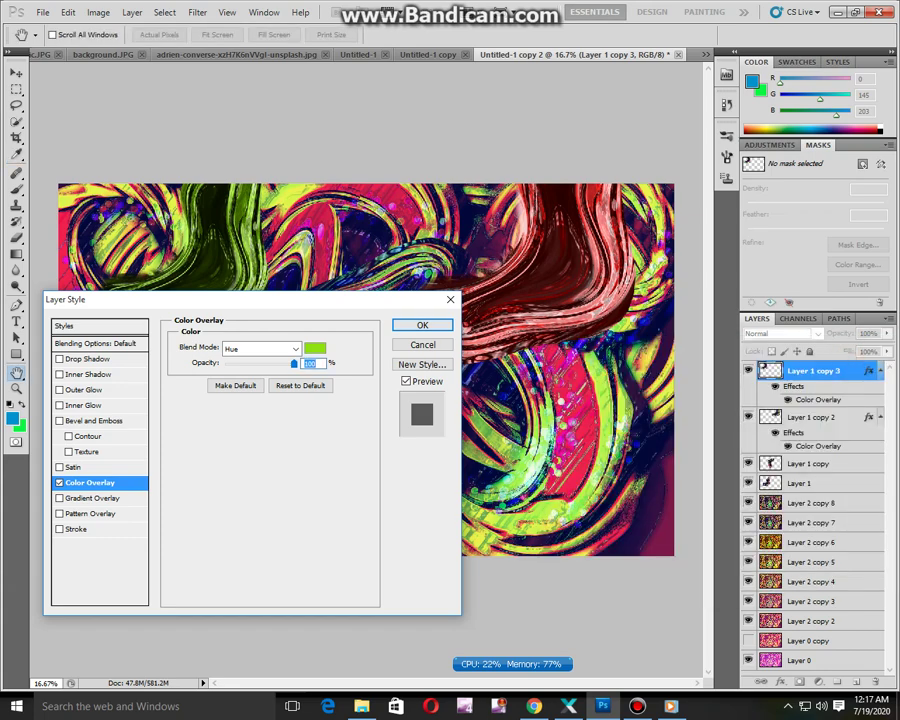
key(Return)
Place a duplicate of the green shape in the canvas's lower-left corner, rotated about 105.3° and slightly enlarged
alt+drag(200, 270, 163, 456)
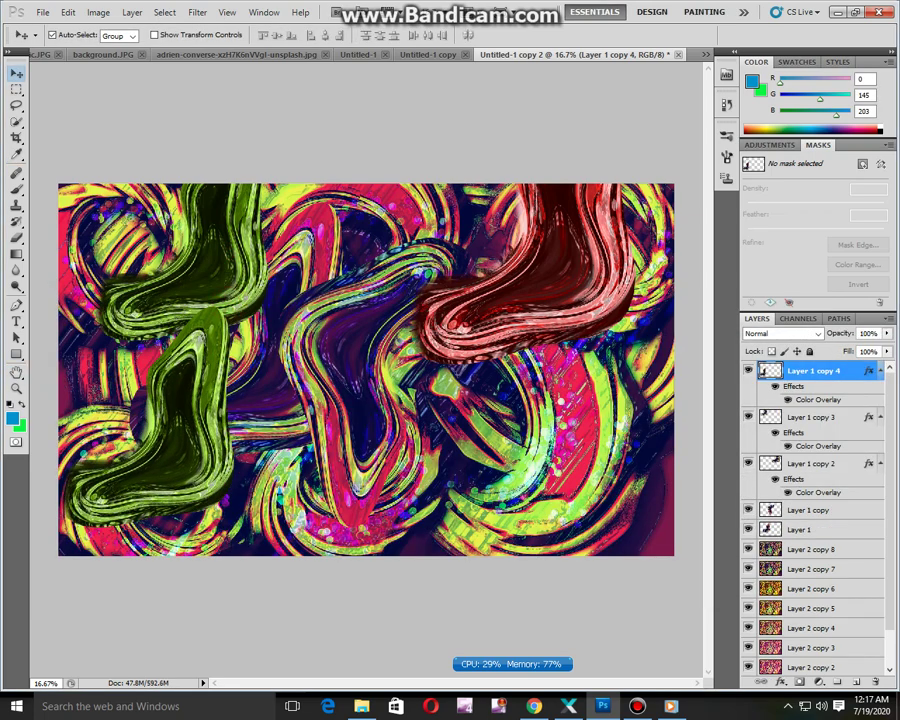
key(ctrl+t)
drag(363, 407, 133, 477)
drag(145, 415, 162, 495)
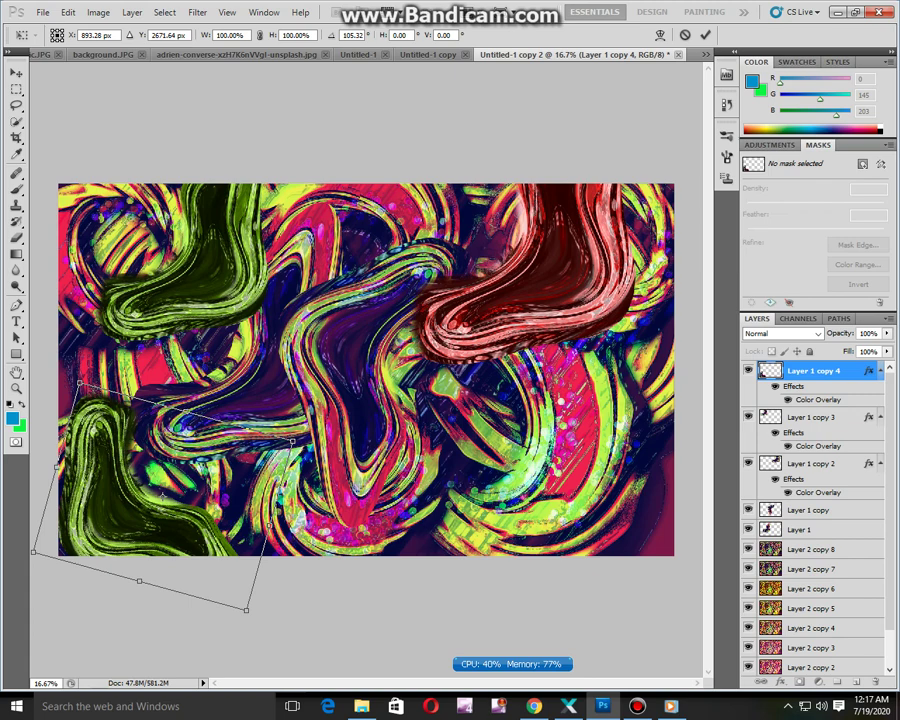
drag(247, 609, 266, 638)
key(Return)
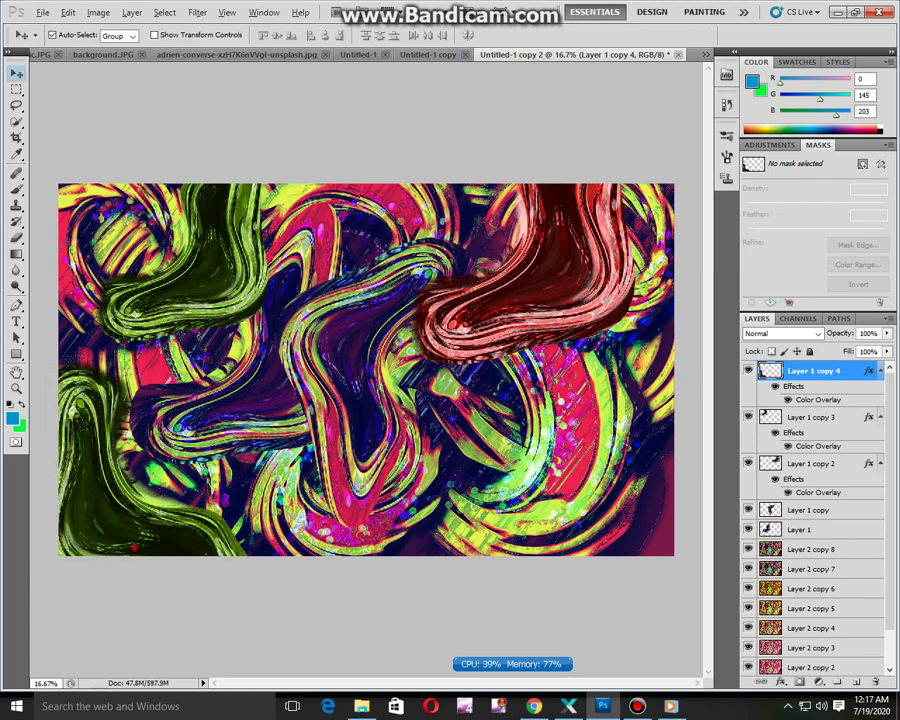
Place another duplicate of the green shape in the canvas's lower-right corner, rotated about -117.1° and slightly enlarged
alt+drag(134, 547, 473, 465)
key(ctrl+t)
drag(518, 635, 670, 305)
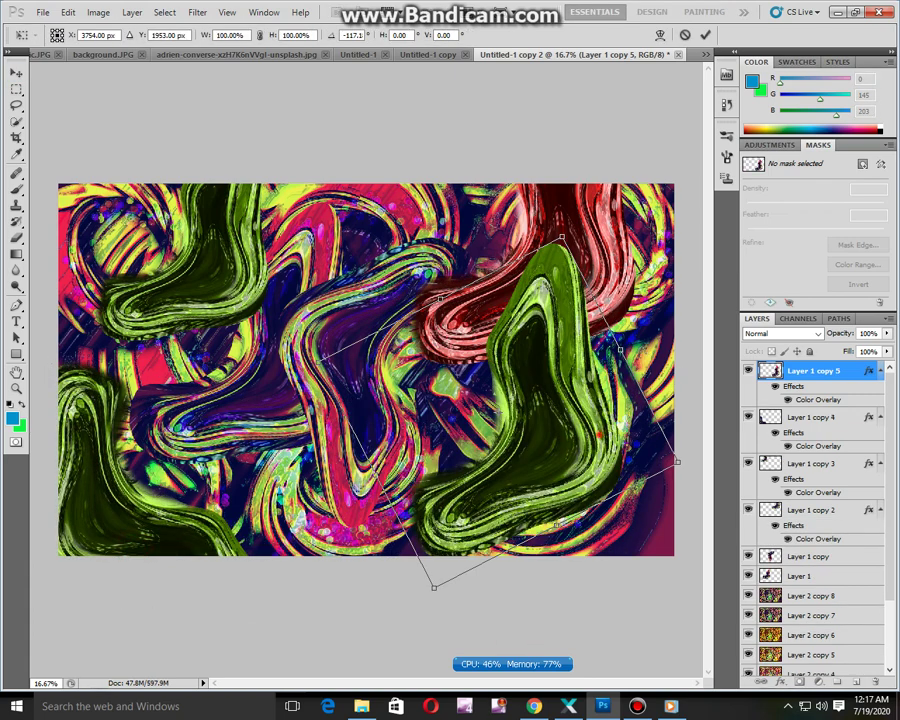
drag(600, 435, 654, 500)
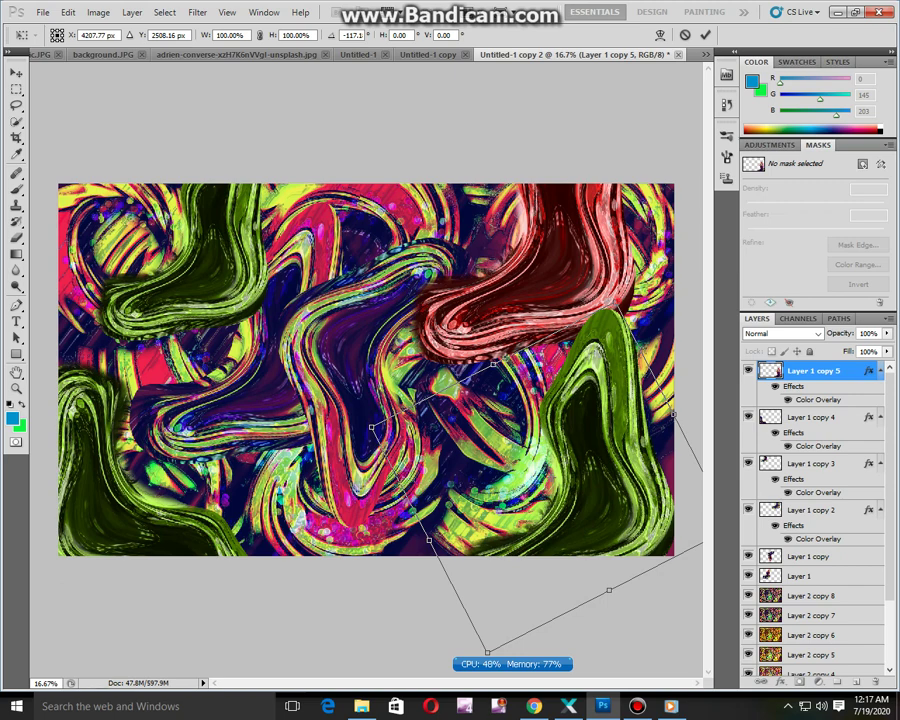
alt+shift+drag(615, 301, 624, 277)
Duplicate the lower-right green shape, shrink it, and rotate it upside down against the canvas's upper-middle edge
drag(620, 450, 443, 386)
key(Return)
key(ctrl+t)
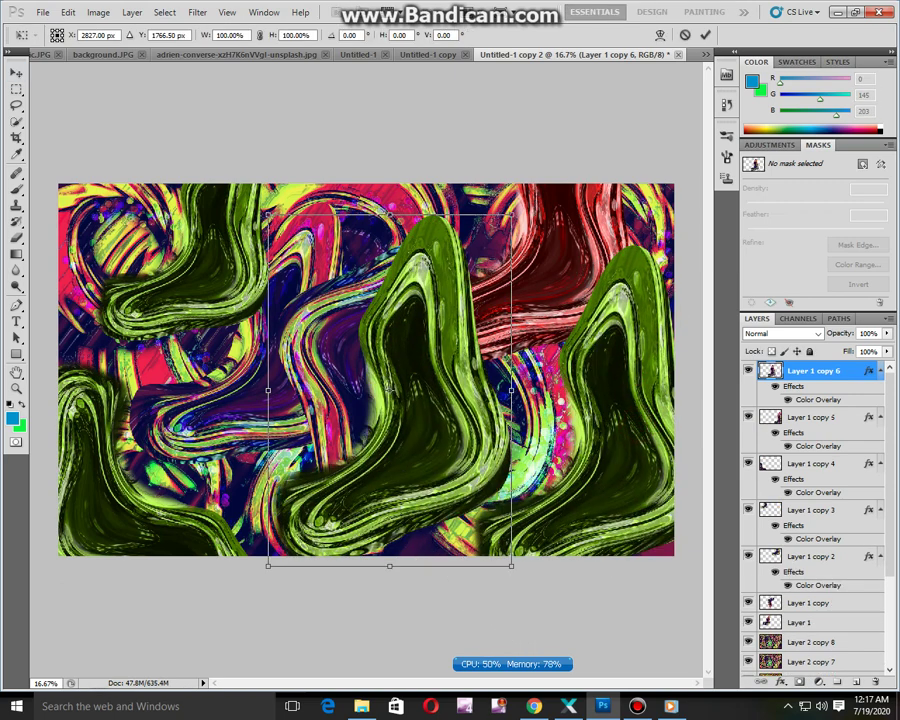
alt+shift+drag(512, 215, 477, 264)
drag(540, 316, 240, 356)
drag(404, 435, 408, 295)
drag(538, 269, 534, 210)
key(Return)
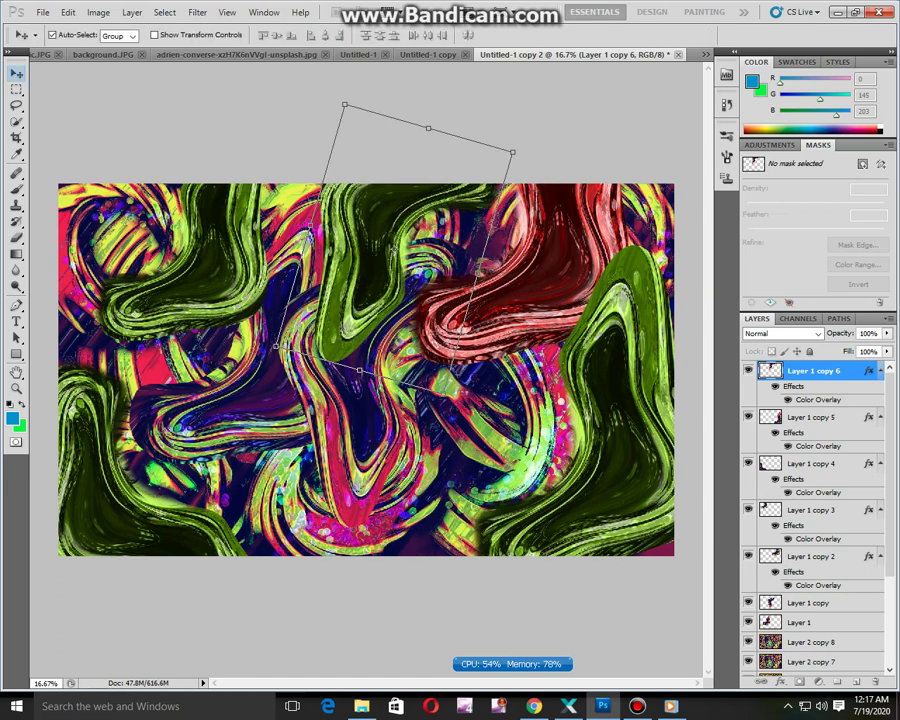
Duplicate the upper-middle green shape onto the left-centre and stretch its lower and right ends with Liquify, using a 1350 brush
drag(373, 260, 257, 393)
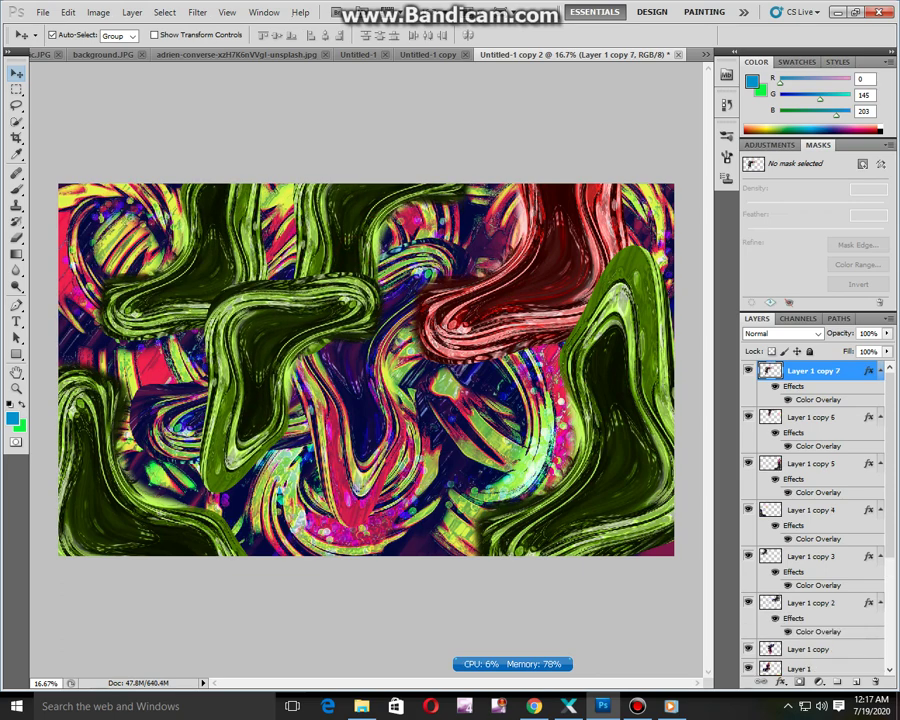
click(197, 13)
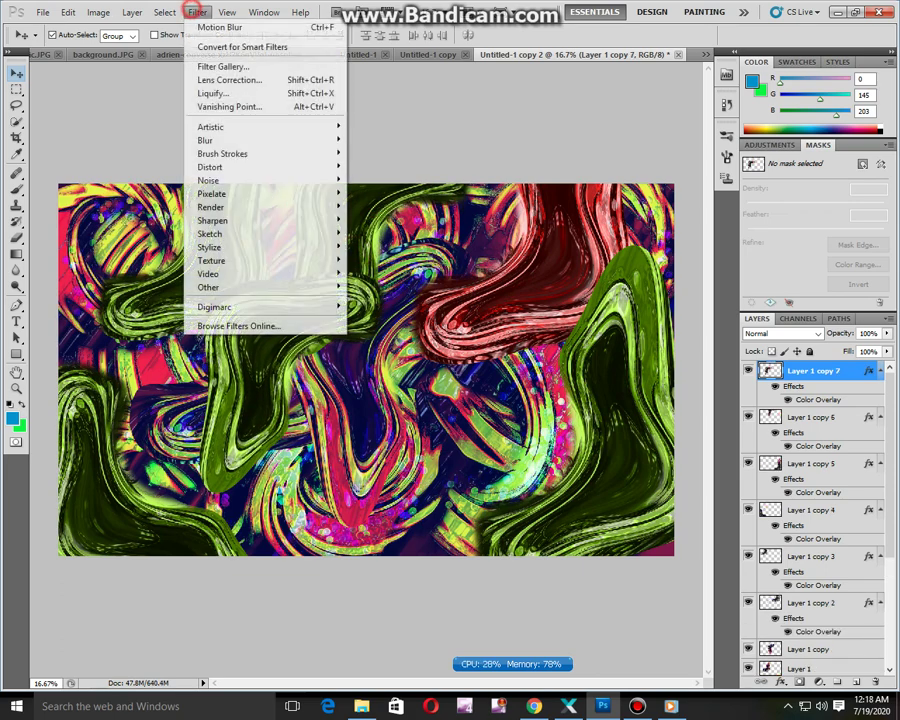
mouse_move(190, 127)
click(213, 93)
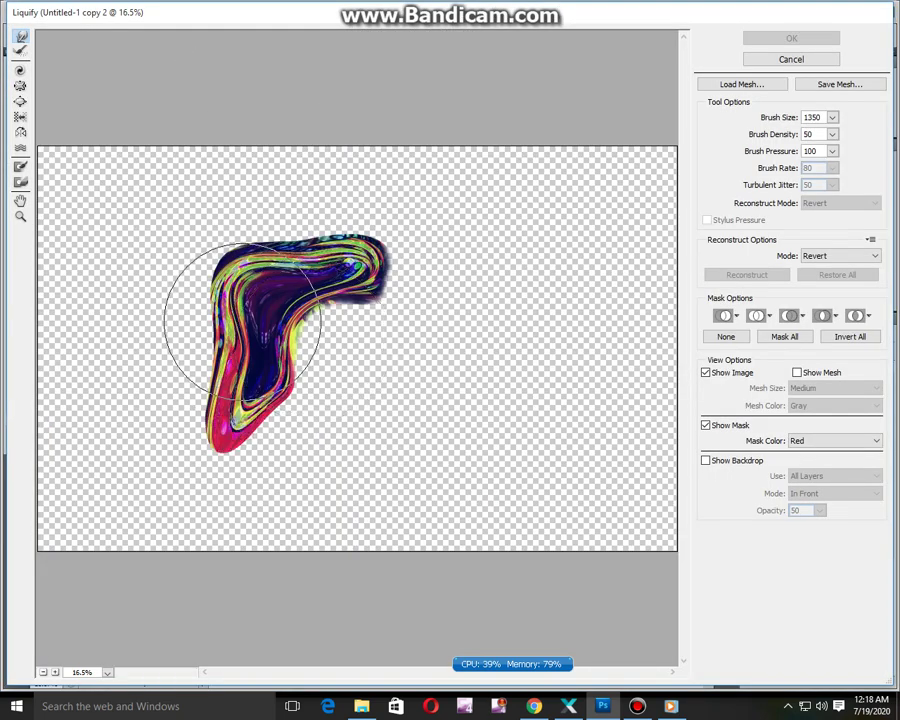
drag(221, 438, 241, 450)
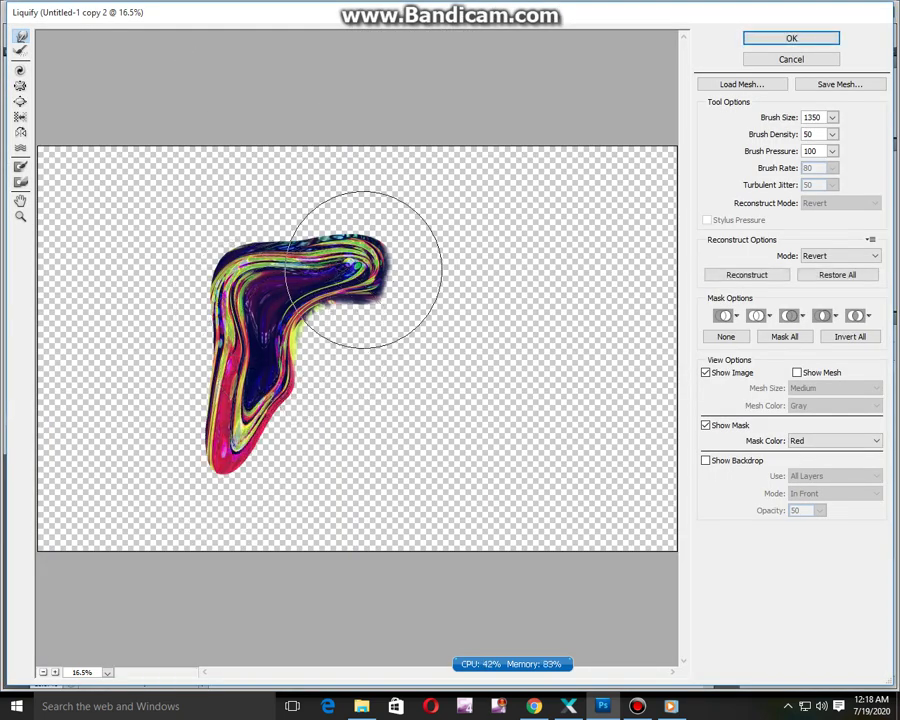
mouse_move(366, 261)
mouse_down()
mouse_move(396, 270)
mouse_move(295, 266)
mouse_move(293, 224)
mouse_move(291, 320)
mouse_move(248, 240)
mouse_move(273, 223)
mouse_move(289, 277)
mouse_move(270, 263)
mouse_move(274, 255)
mouse_move(284, 284)
mouse_move(190, 368)
mouse_move(228, 354)
mouse_move(272, 385)
mouse_move(312, 378)
mouse_move(302, 335)
mouse_move(251, 442)
mouse_move(248, 491)
mouse_move(380, 271)
mouse_up()
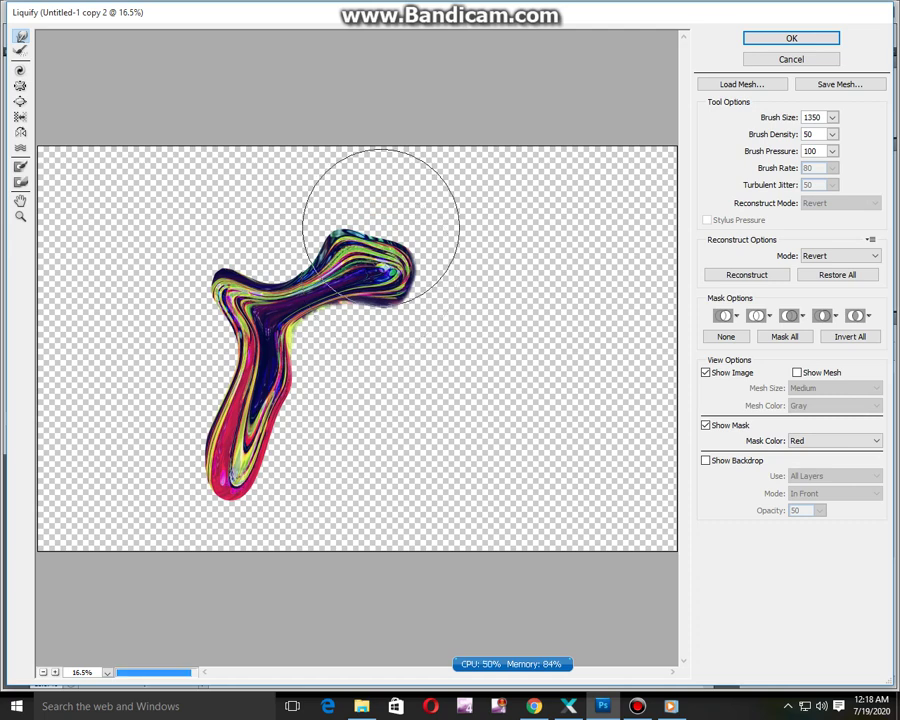
drag(381, 227, 370, 186)
click(783, 37)
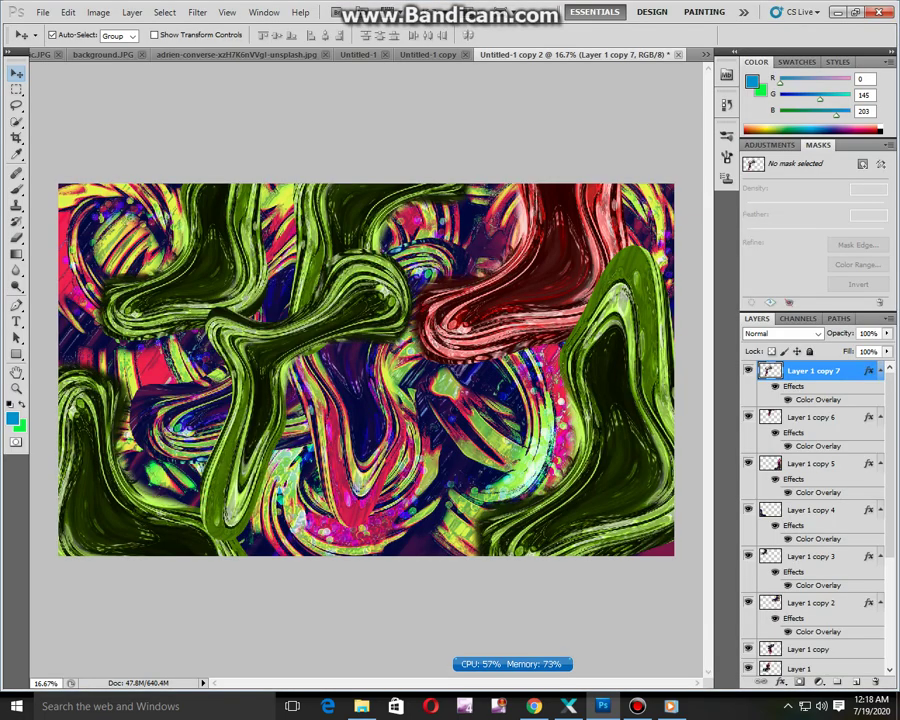
Duplicate the layer of the stretched green shape and merge the two copies into one layer
click(14, 72)
key(ctrl+j)
ctrl+click(810, 417)
right_click(810, 417)
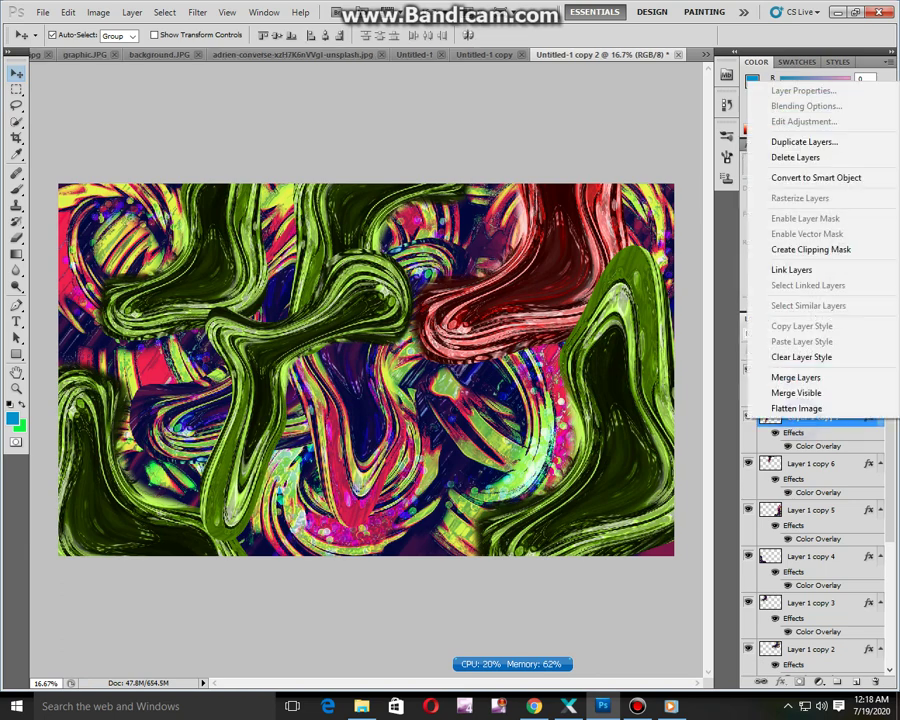
click(776, 373)
Recolour the merged stretched shape reddish brown with Hue/Saturation, setting the hue to -72
key(ctrl+u)
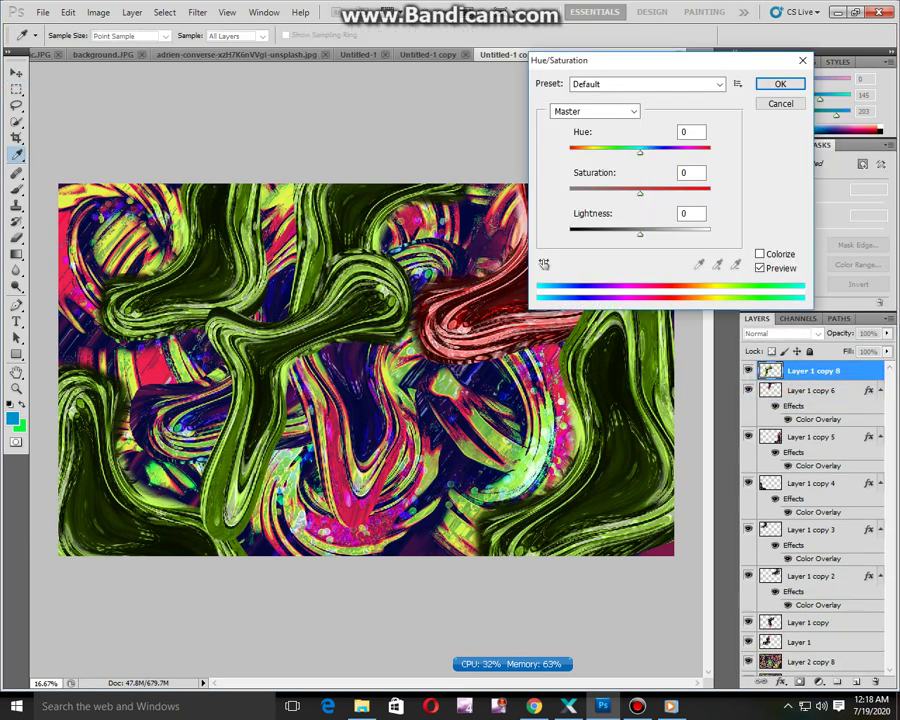
drag(640, 150, 600, 151)
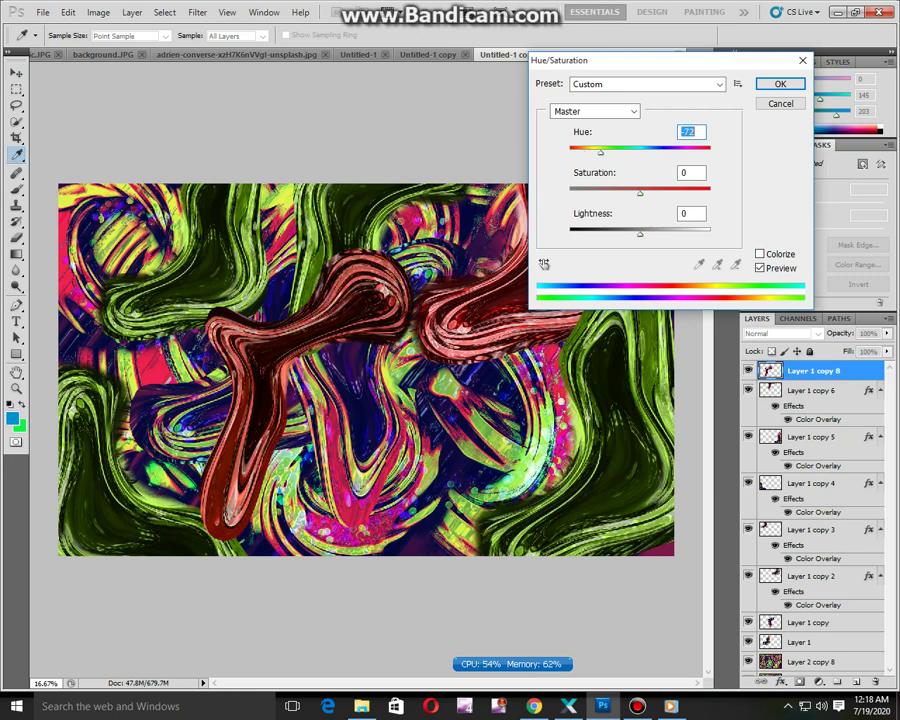
key(Return)
key(v)
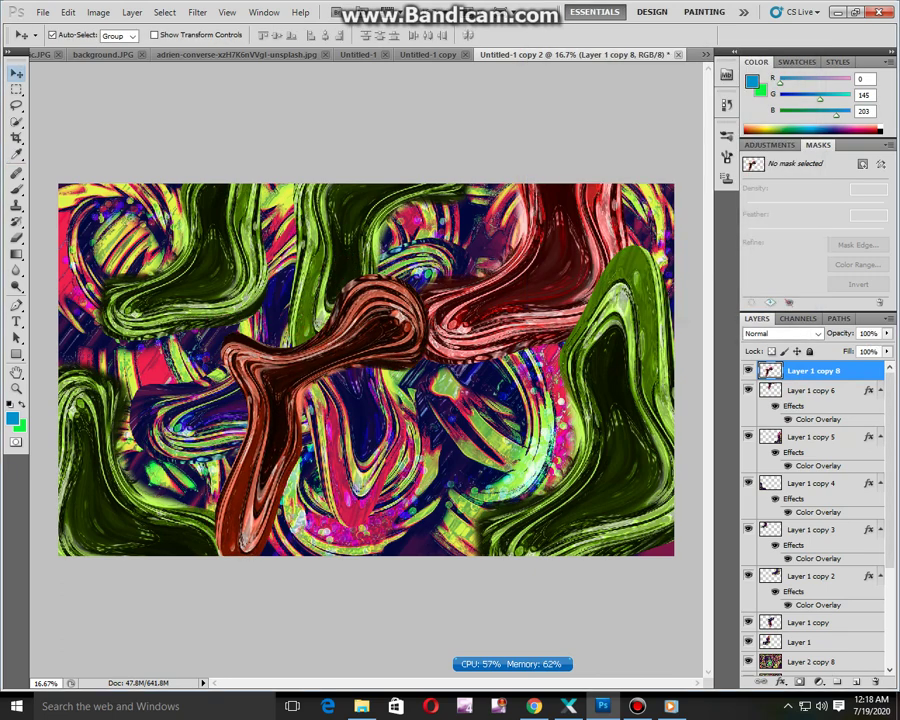
Duplicate the whole image as a new document named Untitled-1 copy 3
click(98, 12)
click(118, 196)
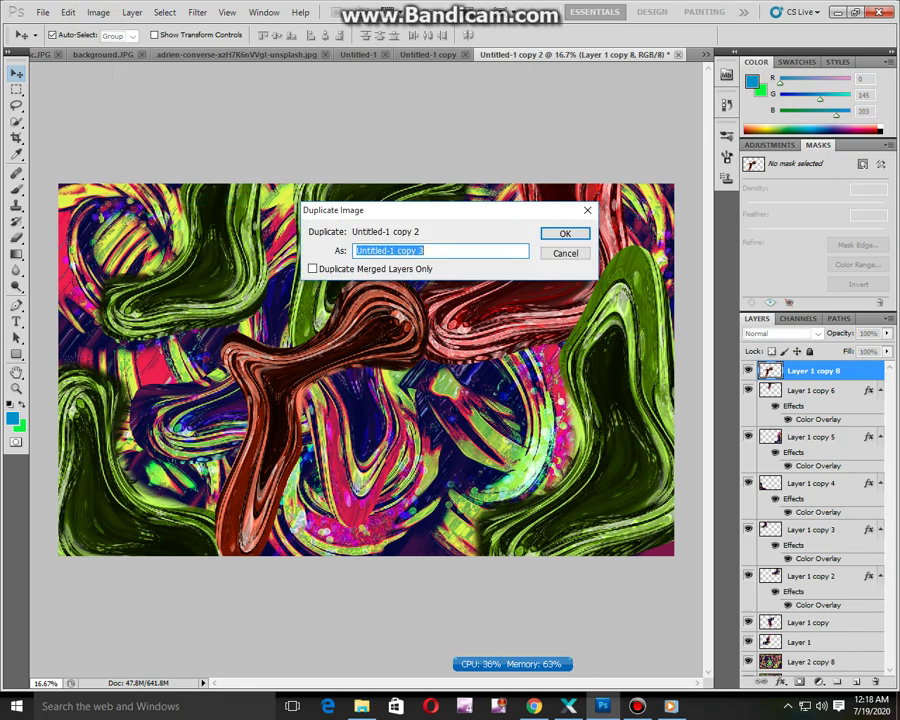
key(Return)
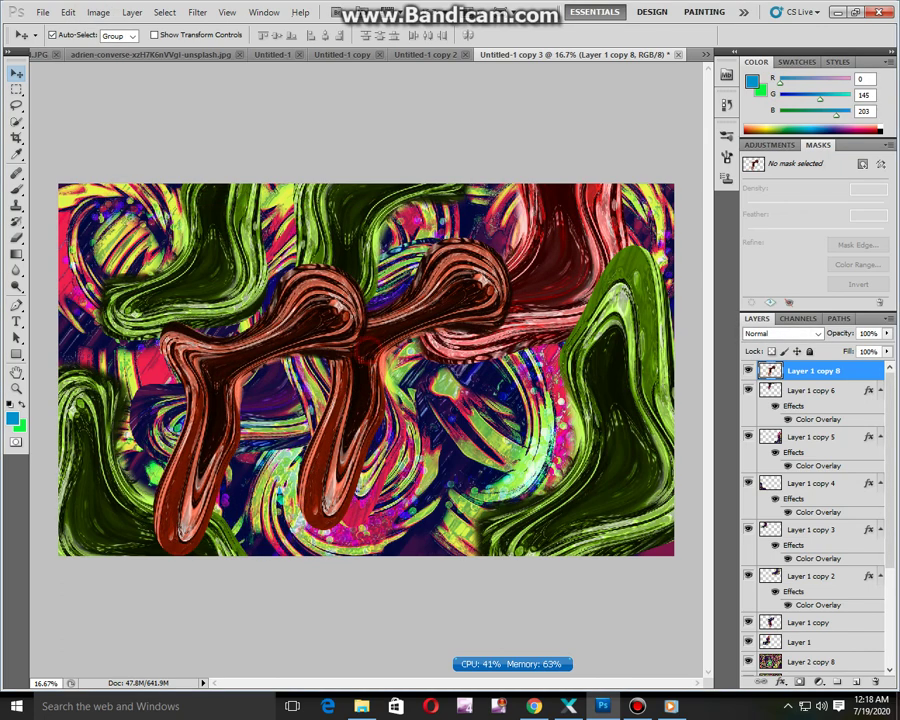
Place a duplicate of the brown shape left of the canvas centre, rotated about 157.8° and enlarged to about 123%
key(ctrl+t)
drag(388, 258, 146, 572)
drag(260, 425, 249, 335)
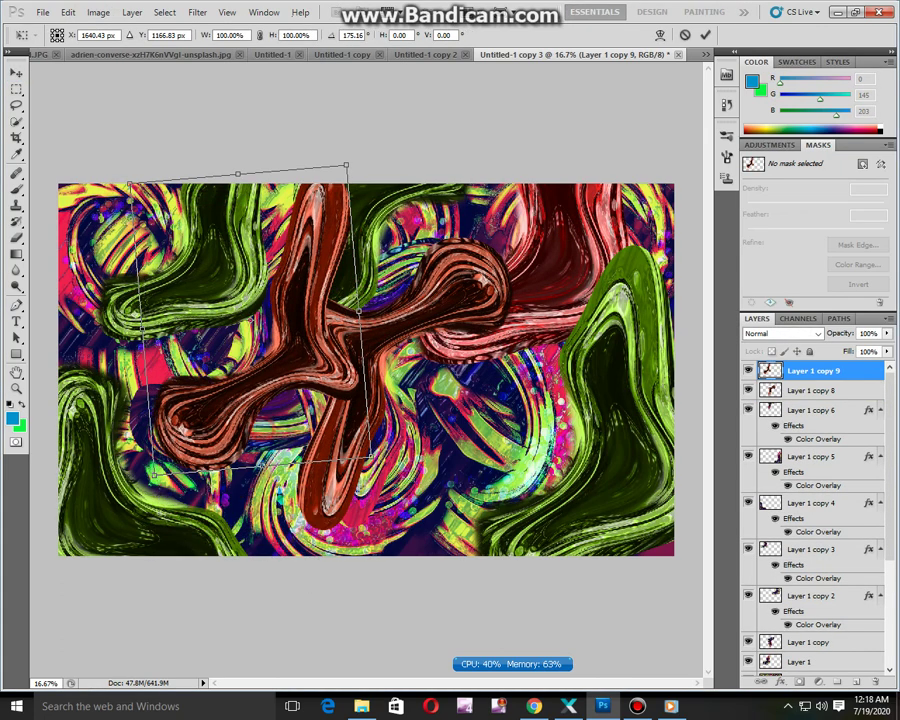
drag(371, 456, 454, 443)
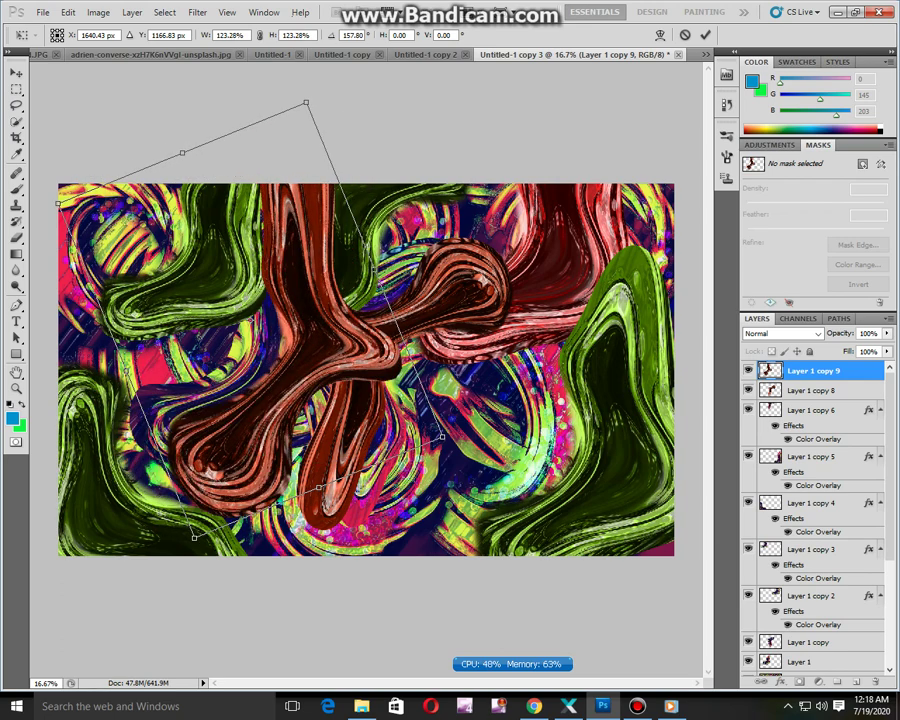
key(Return)
Duplicate the enlarged brown shape onto the canvas's right side and rotate it so its leg runs into the lower-right corner
drag(305, 350, 572, 341)
key(ctrl+t)
drag(649, 566, 361, 236)
drag(547, 308, 601, 433)
key(Return)
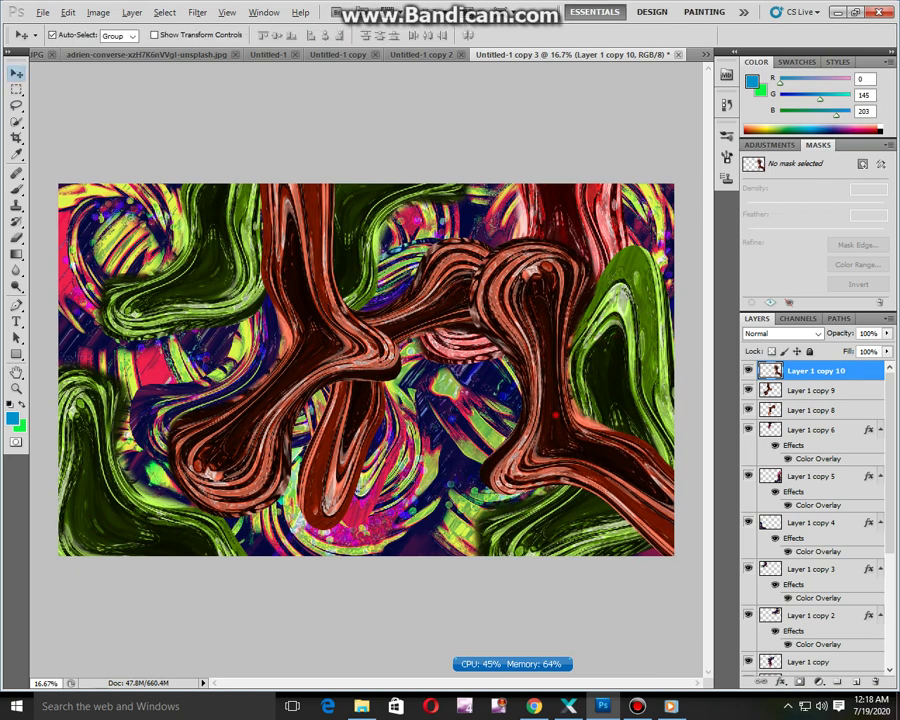
Duplicate the right-hand brown shape onto the canvas's left edge, scaled to 75% and rotated about 50°
drag(542, 402, 108, 336)
key(ctrl+t)
drag(322, 527, 140, 511)
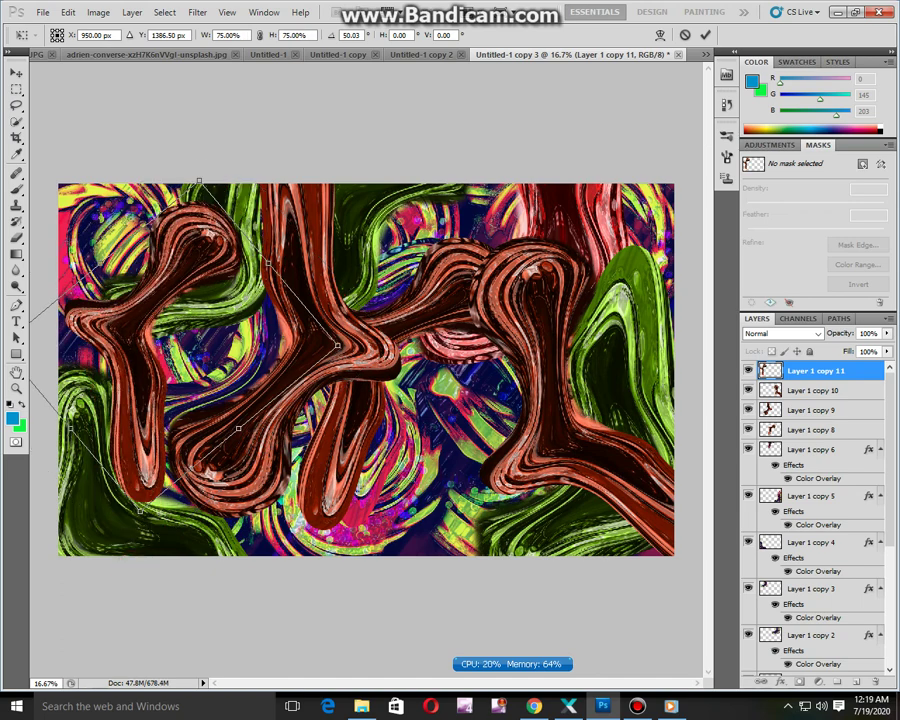
key(Return)
Duplicate the left-edge brown shape into the canvas's lower-left corner and rotate it about -75.3°
drag(138, 400, 135, 543)
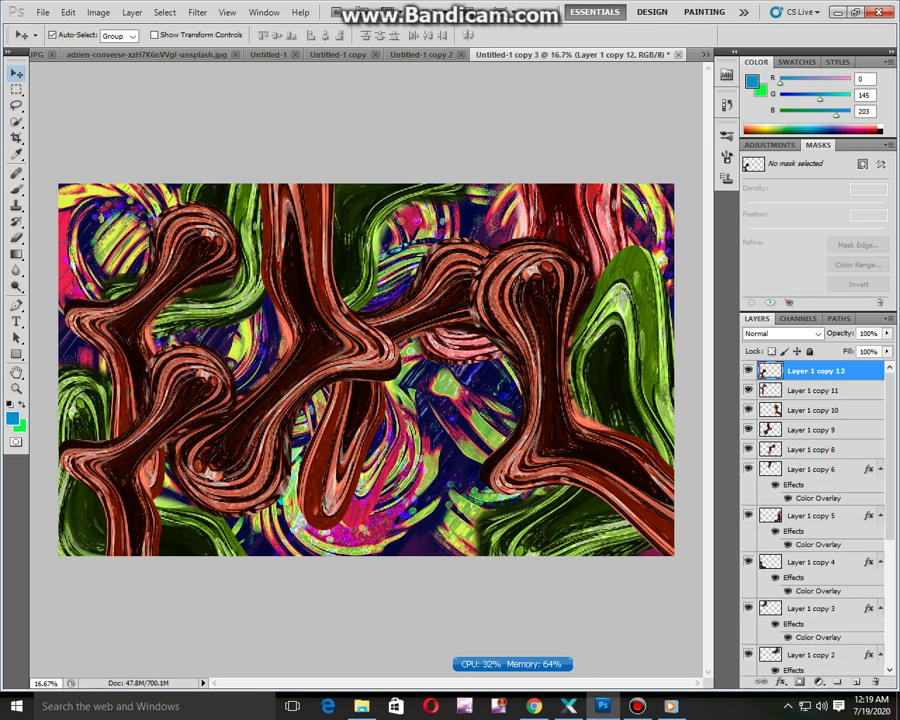
key(ctrl+t)
drag(52, 650, 348, 462)
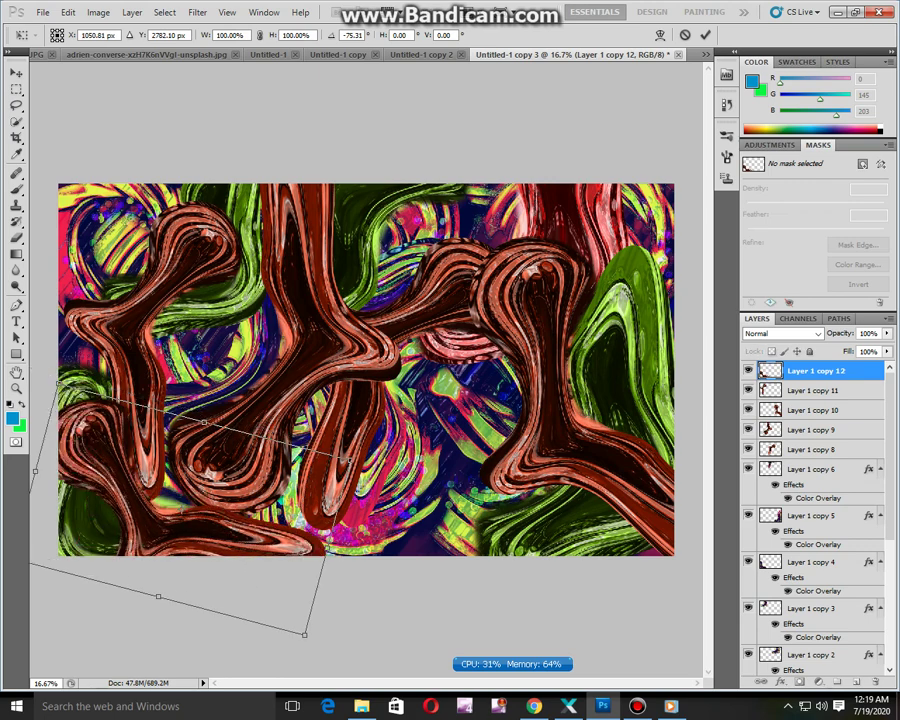
key(Return)
Place a duplicate of the lower-left brown shape near the canvas centre, rotated about -82° and slightly shrunk
drag(166, 535, 396, 467)
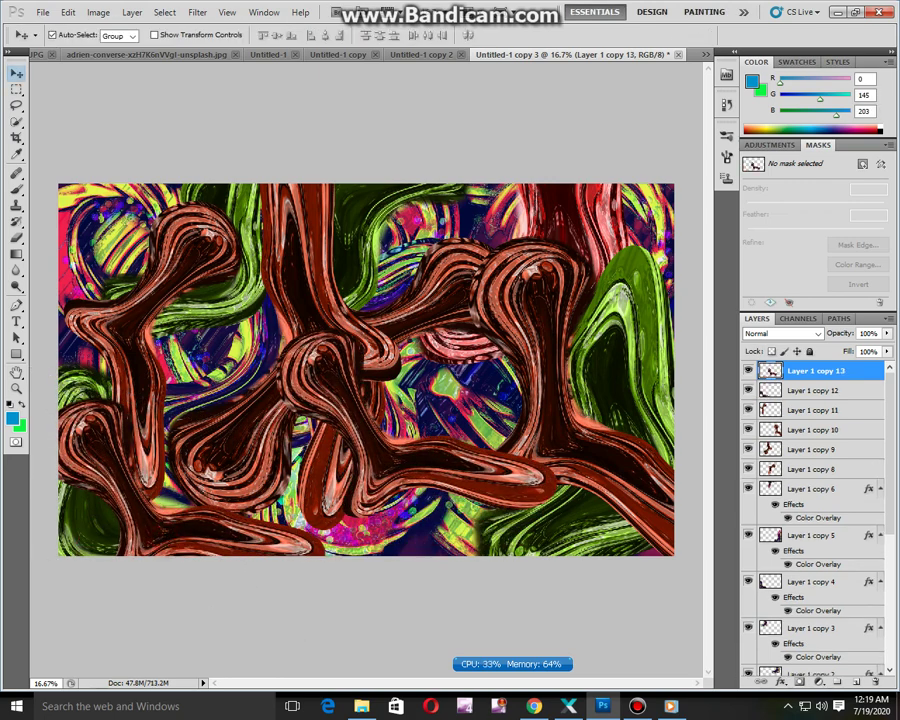
key(ctrl+t)
drag(250, 515, 490, 611)
drag(488, 432, 476, 260)
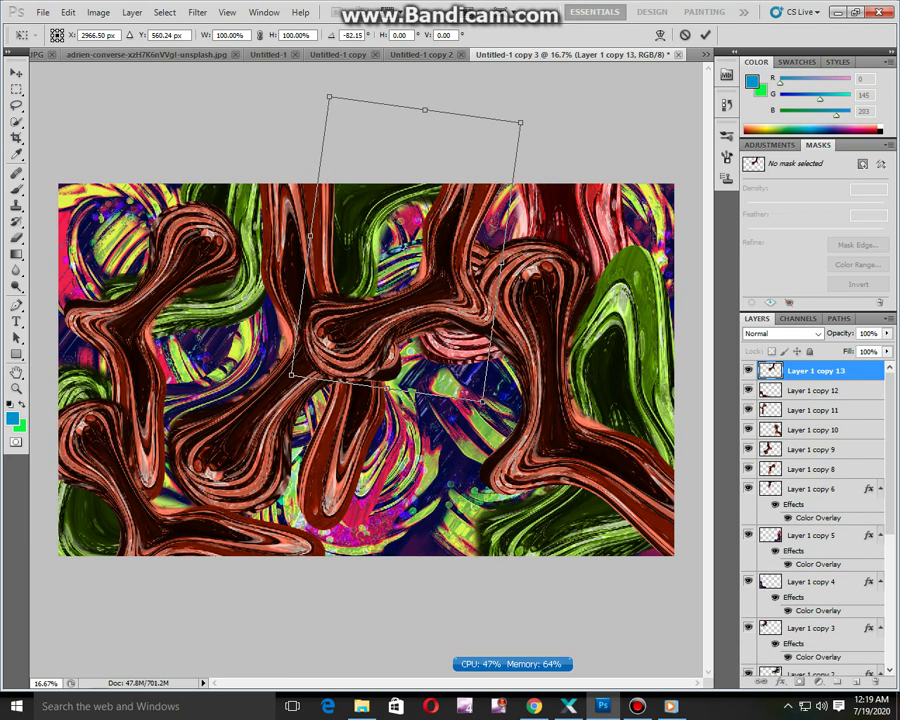
drag(520, 123, 486, 161)
drag(450, 235, 596, 341)
key(Return)
Place another brown shape duplicate in the canvas's upper-right corner, rotated about -66° and enlarged to about 132%
key(ctrl+t)
drag(390, 466, 592, 558)
drag(578, 398, 608, 337)
drag(636, 394, 653, 427)
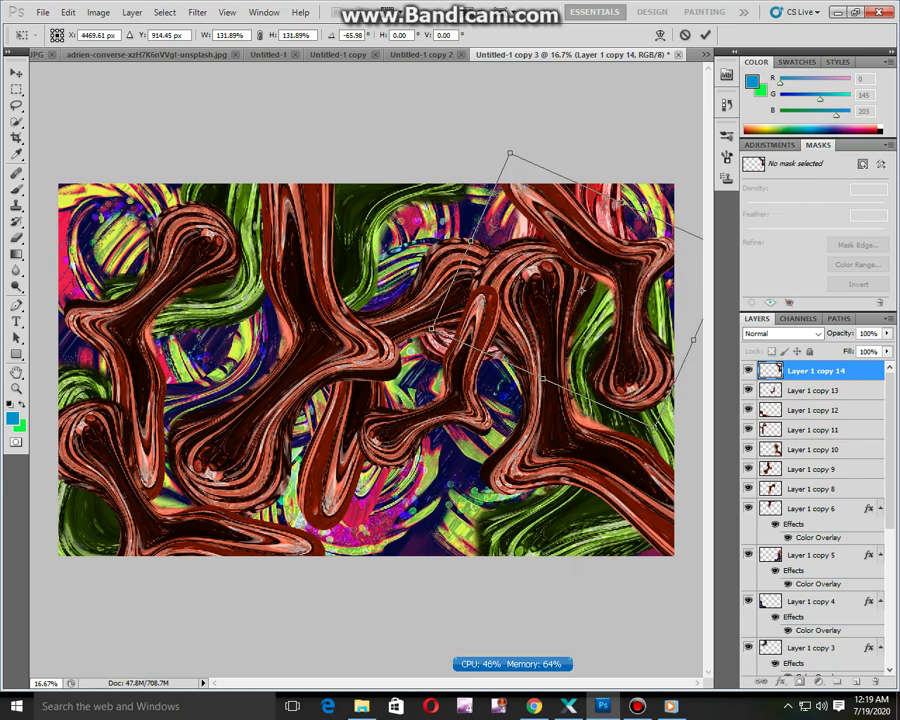
key(Return)
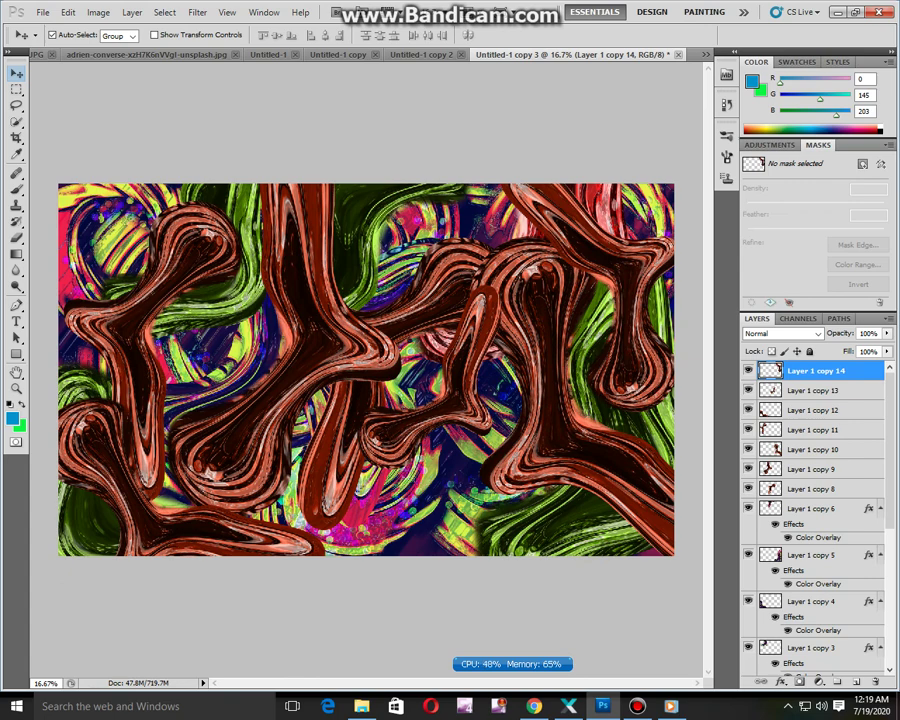
Merge all visible layers and apply a Curves adjustment with raised highlights and lowered shadows to a duplicate of the merged layer
key(ctrl+shift+e)
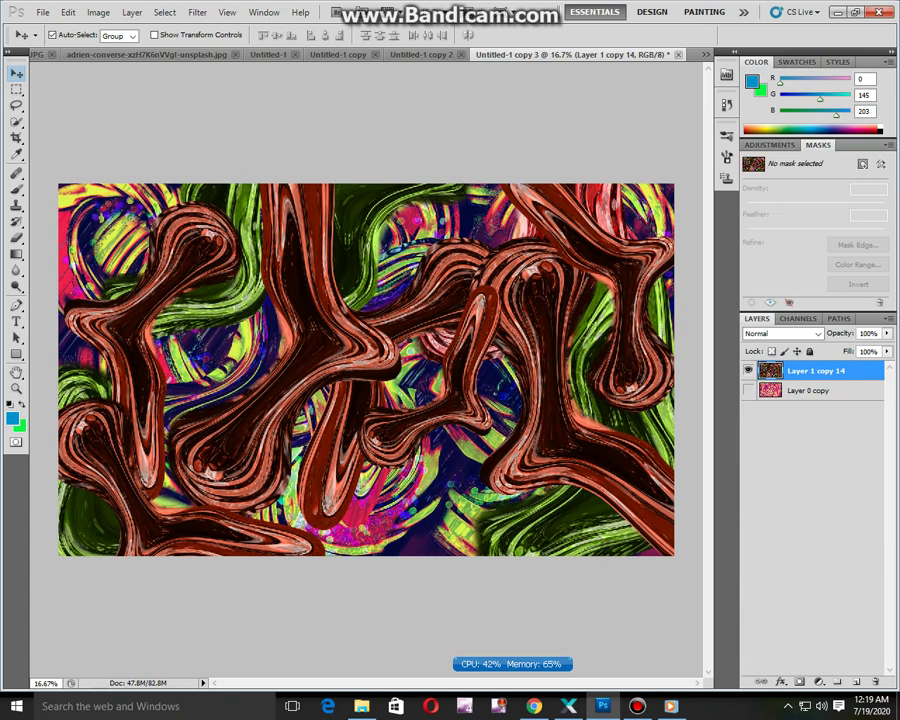
key(ctrl+j)
key(ctrl+m)
drag(745, 230, 751, 188)
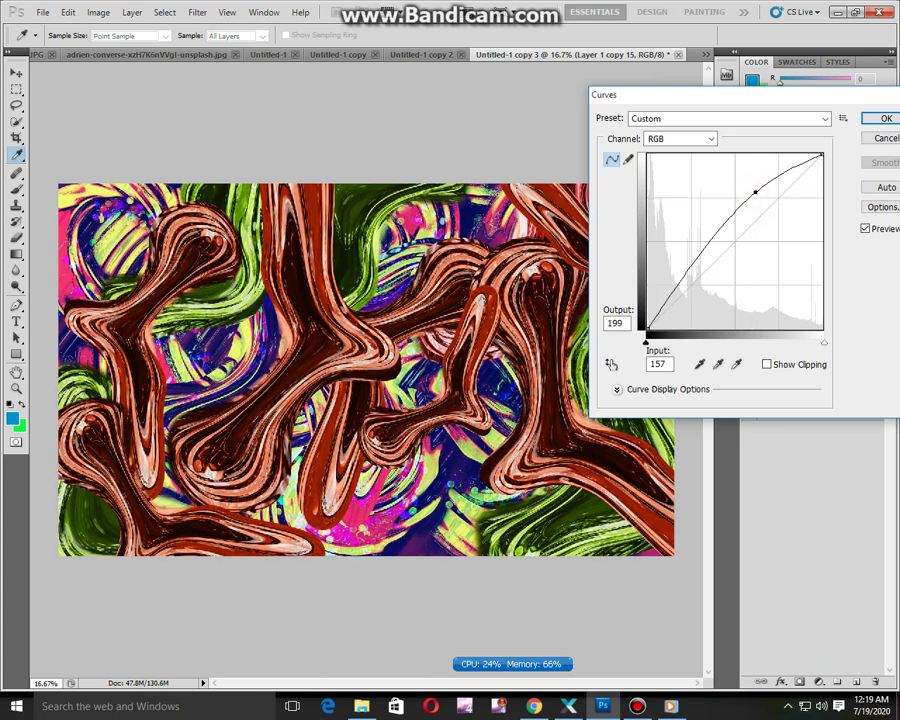
drag(716, 230, 716, 248)
key(Return)
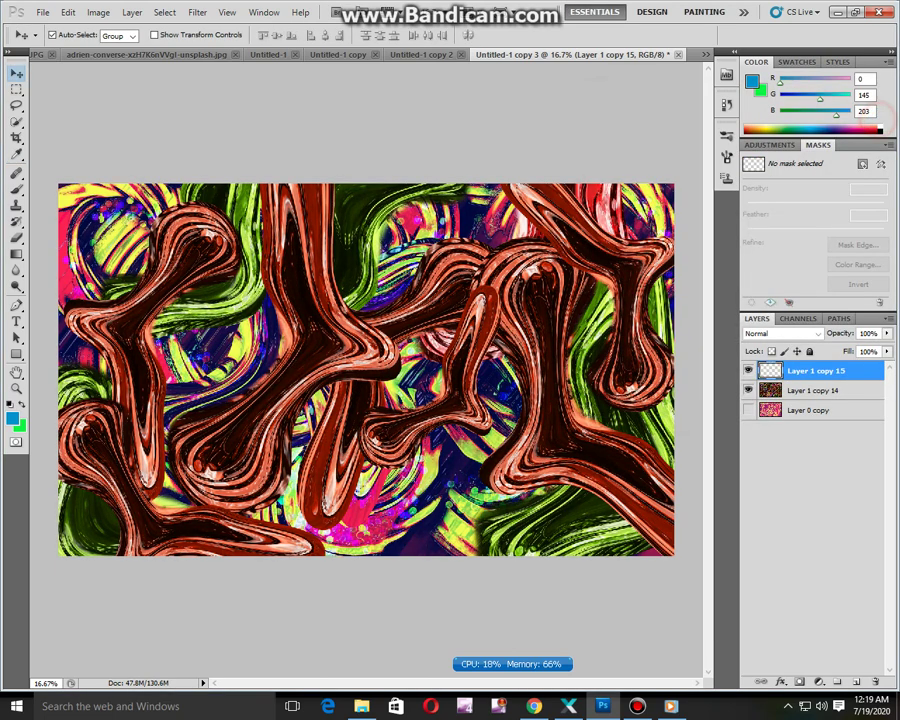
Adjust the top layer's midtones with Color Balance, using color levels -93, -55 and -55
key(ctrl+b)
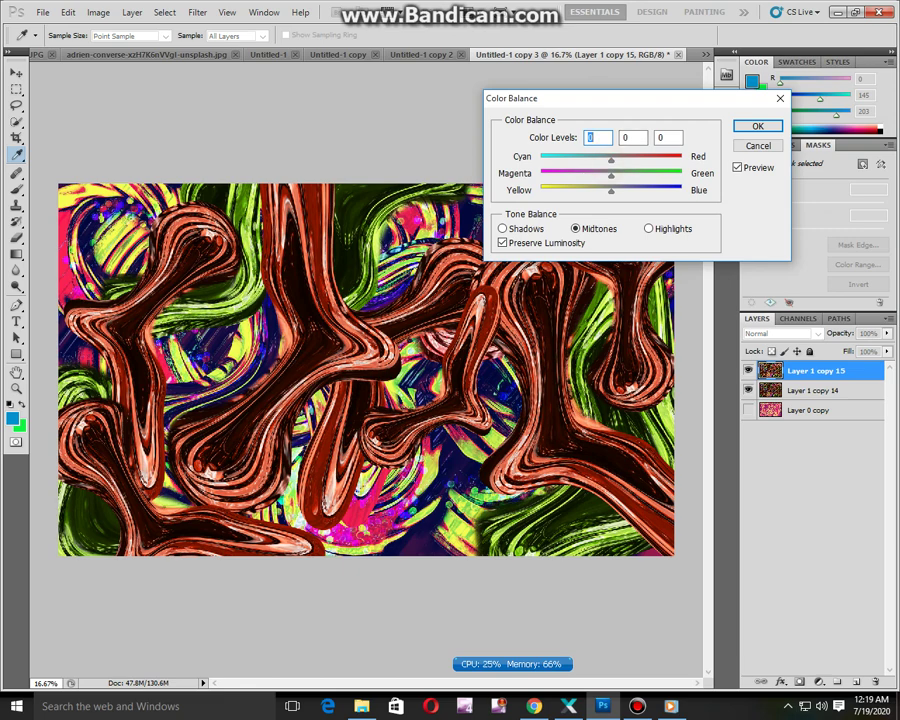
drag(611, 160, 546, 160)
drag(611, 175, 556, 190)
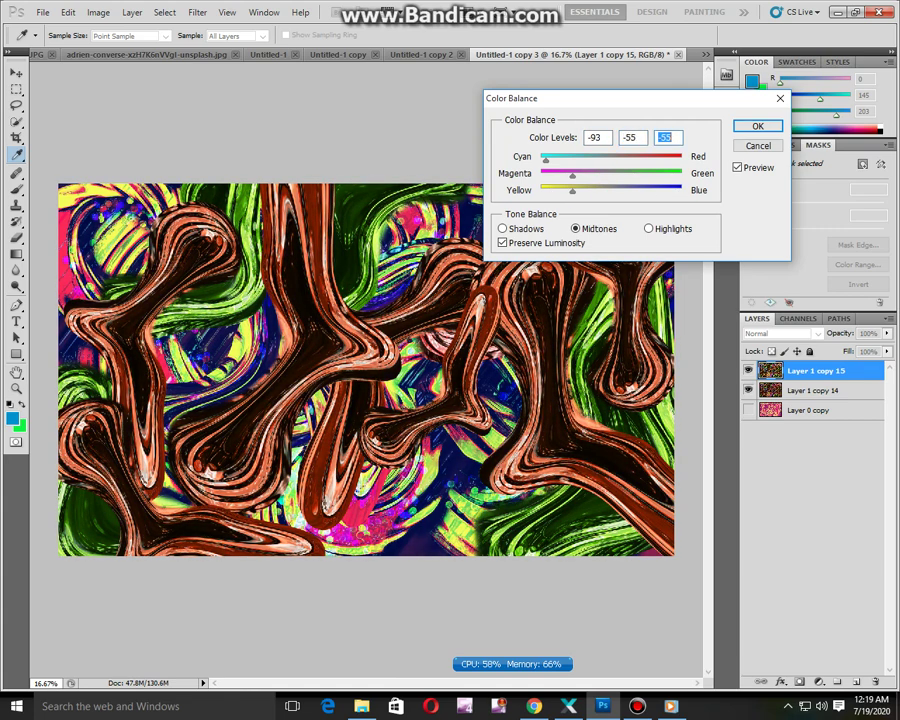
key(Return)
key(v)
Duplicate the top layer and apply Poster Edges with edge thickness 8, edge intensity 8 and posterization 4
key(ctrl+j)
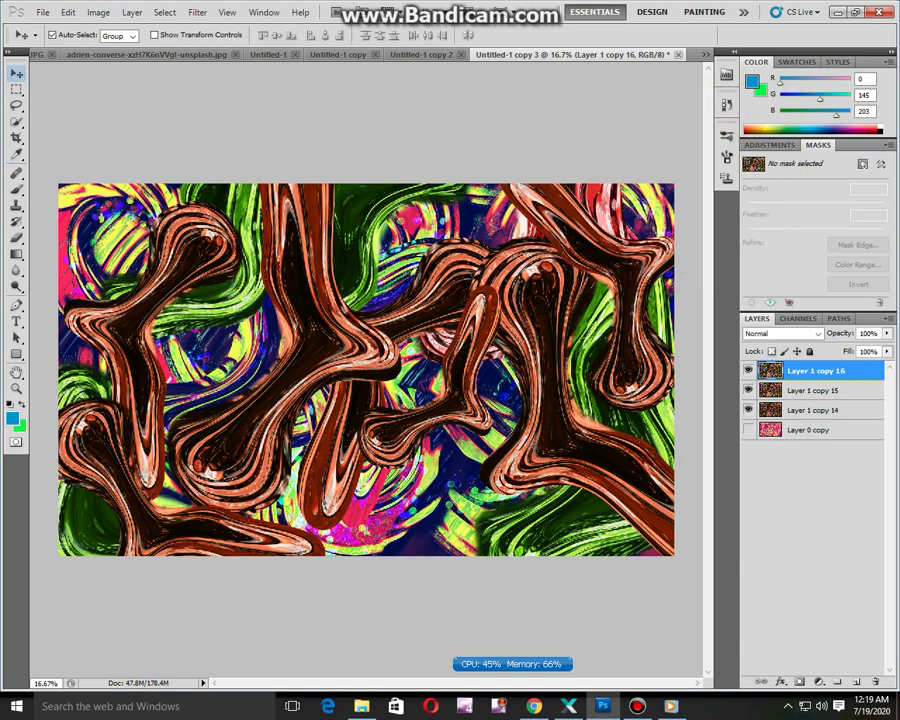
click(197, 12)
mouse_move(231, 126)
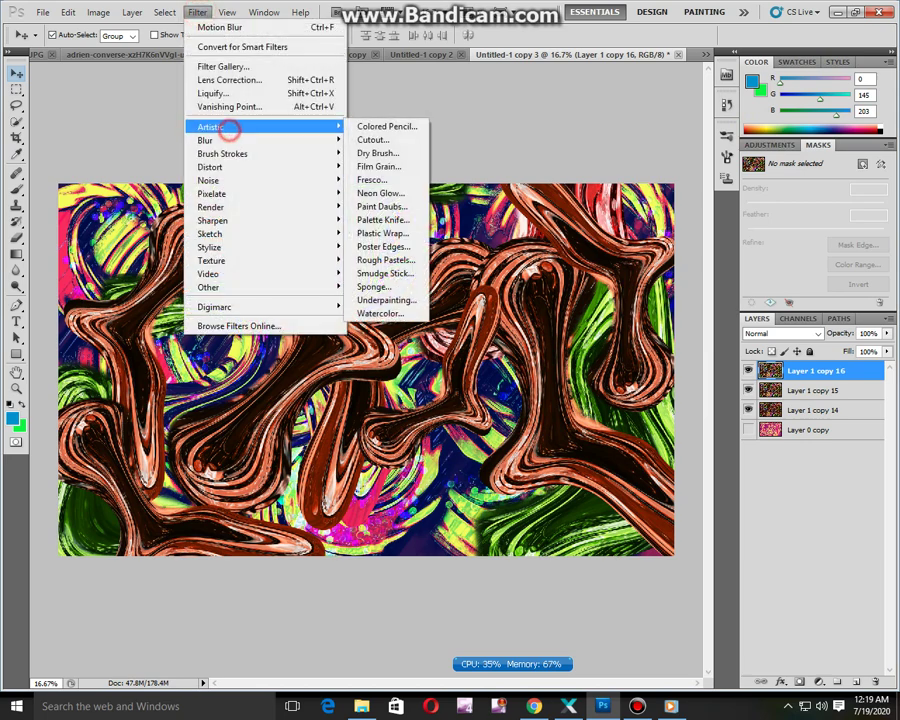
click(383, 246)
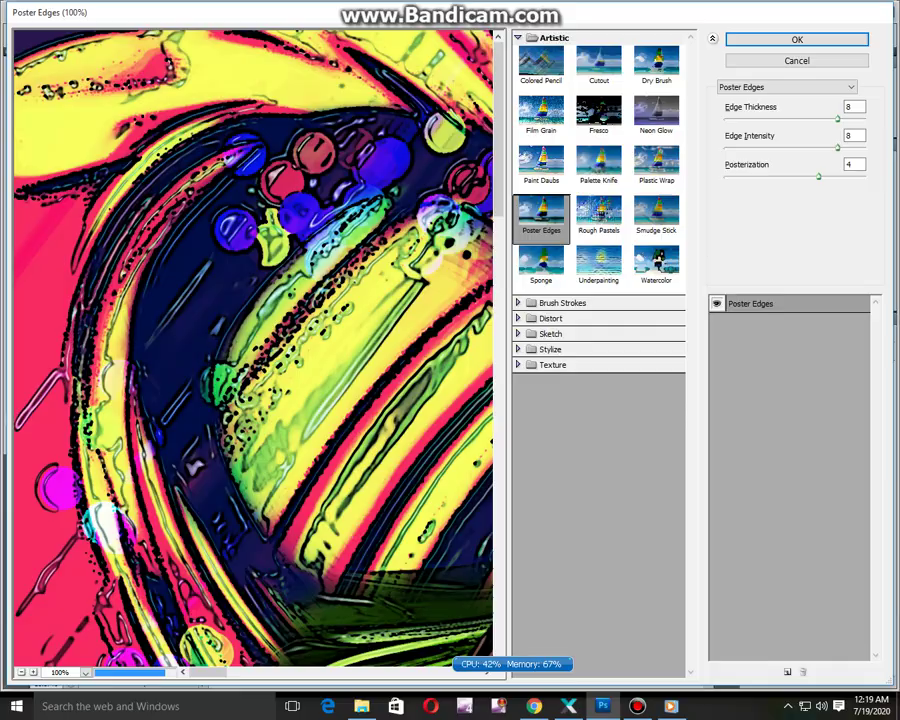
click(776, 38)
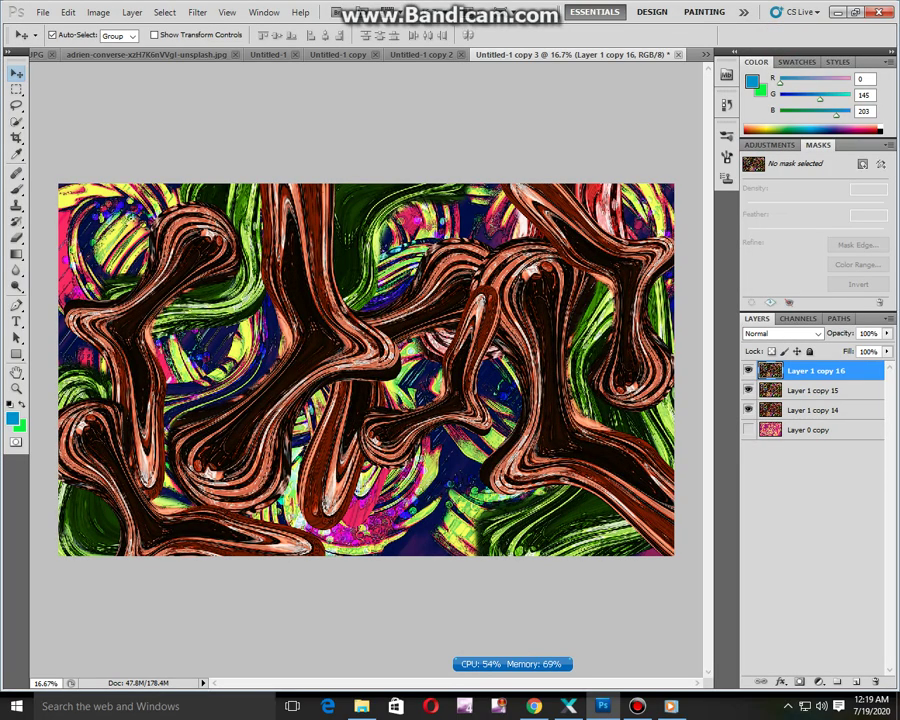
Open the Poster Edges filter again for the top layer and preview its effect at 25%
click(16, 388)
click(427, 383)
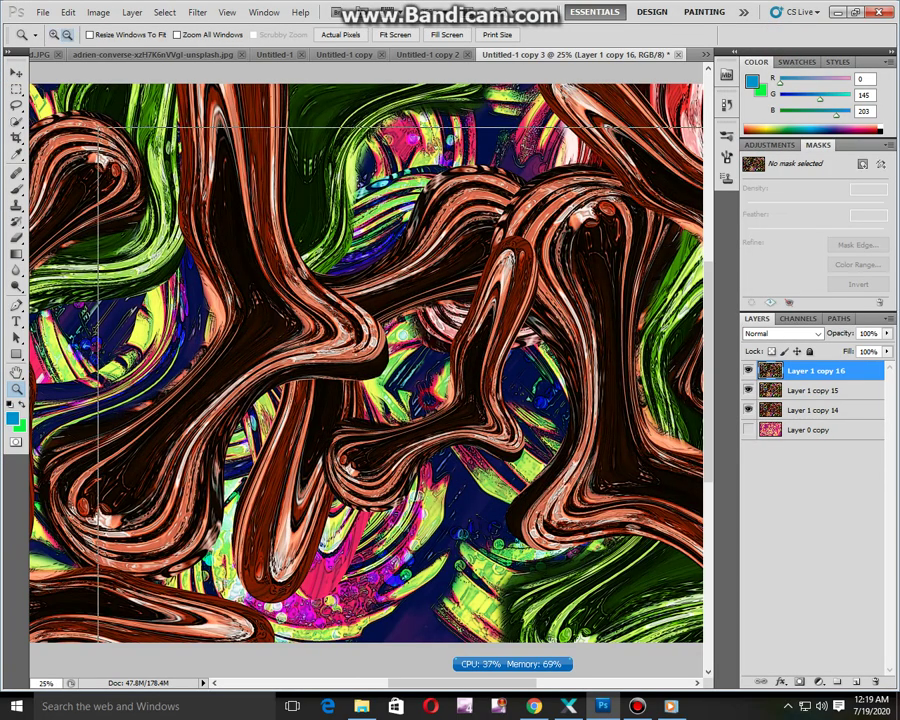
alt+click(427, 383)
click(197, 12)
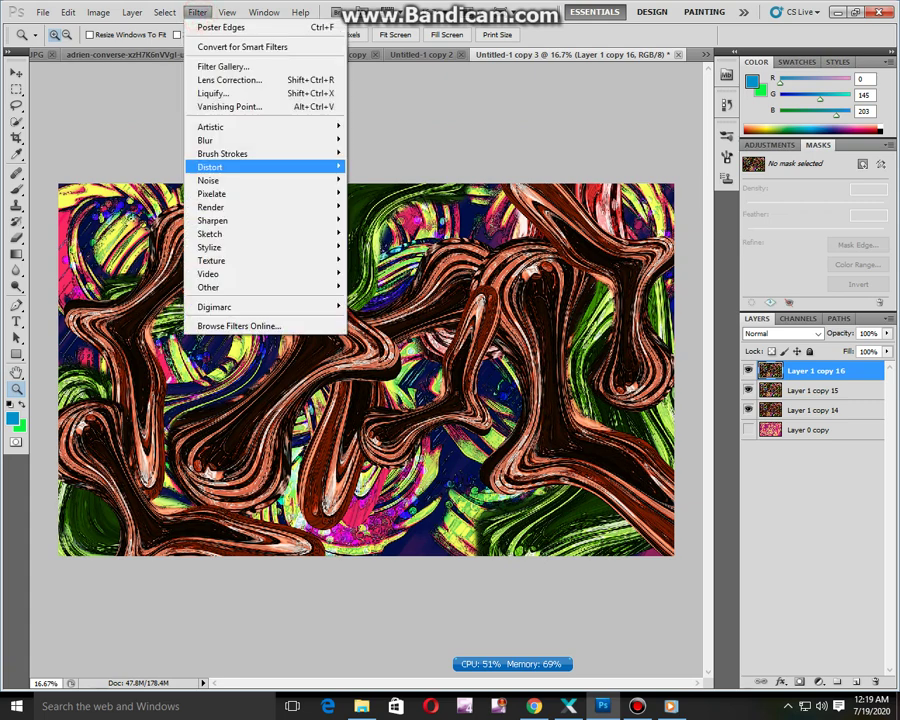
mouse_move(270, 127)
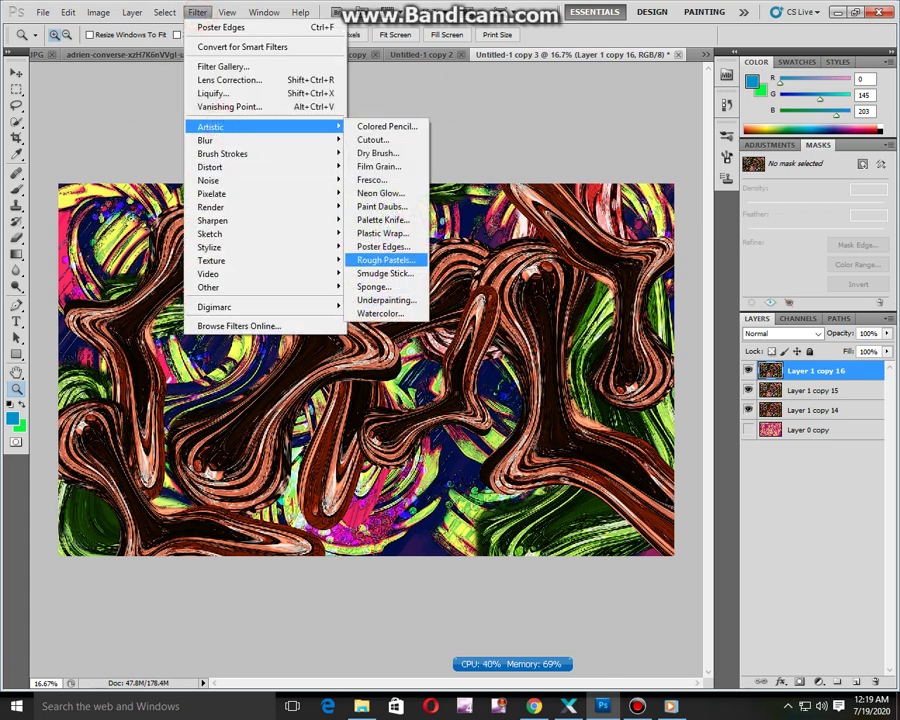
click(383, 246)
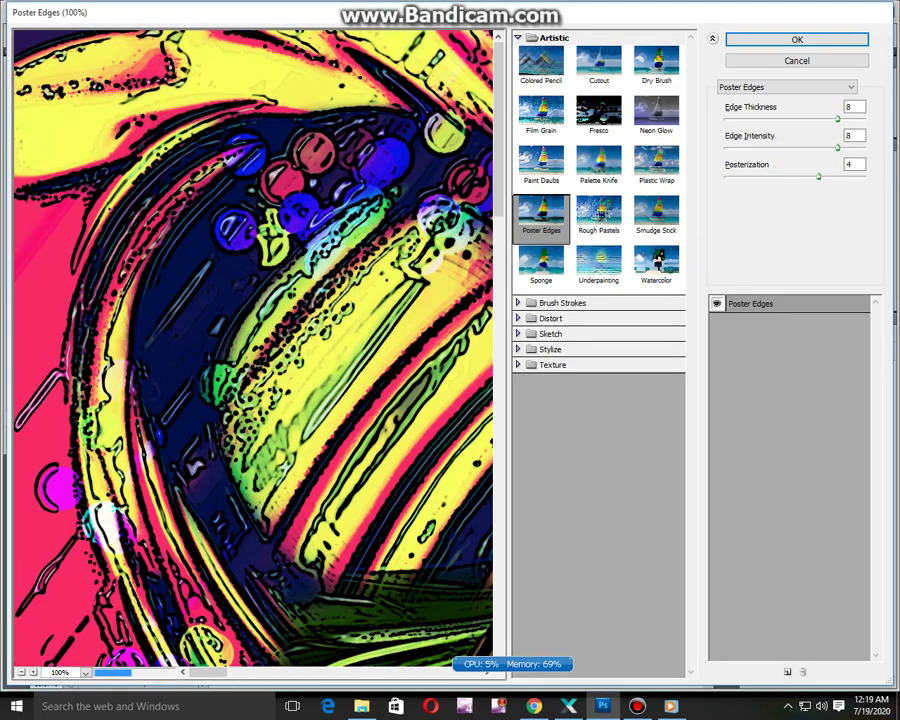
drag(366, 540, 100, 222)
drag(212, 610, 205, 332)
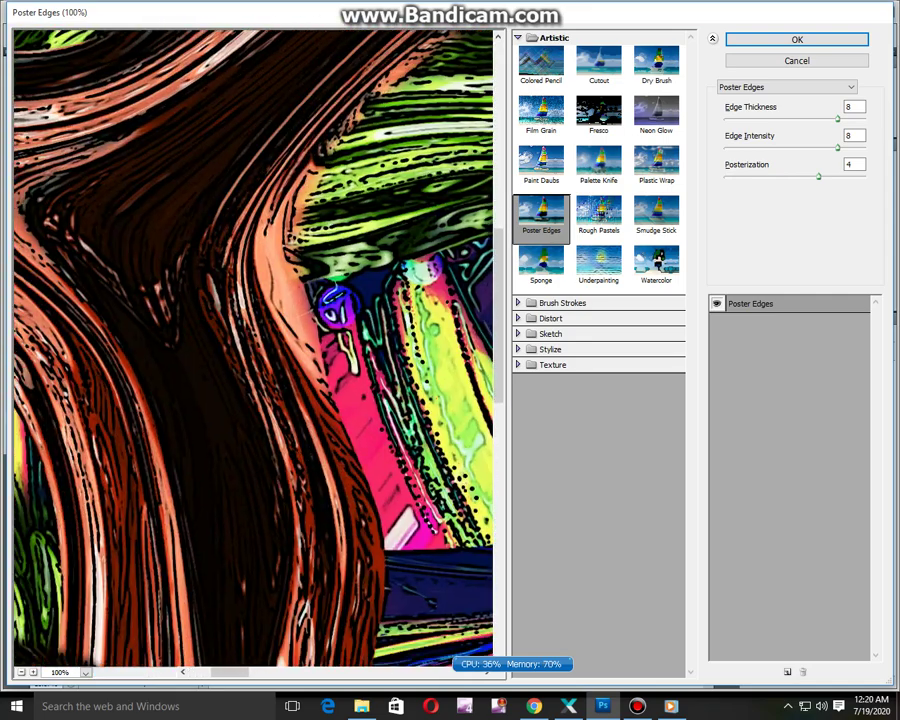
click(21, 672)
click(21, 672)
click(21, 672)
click(21, 672)
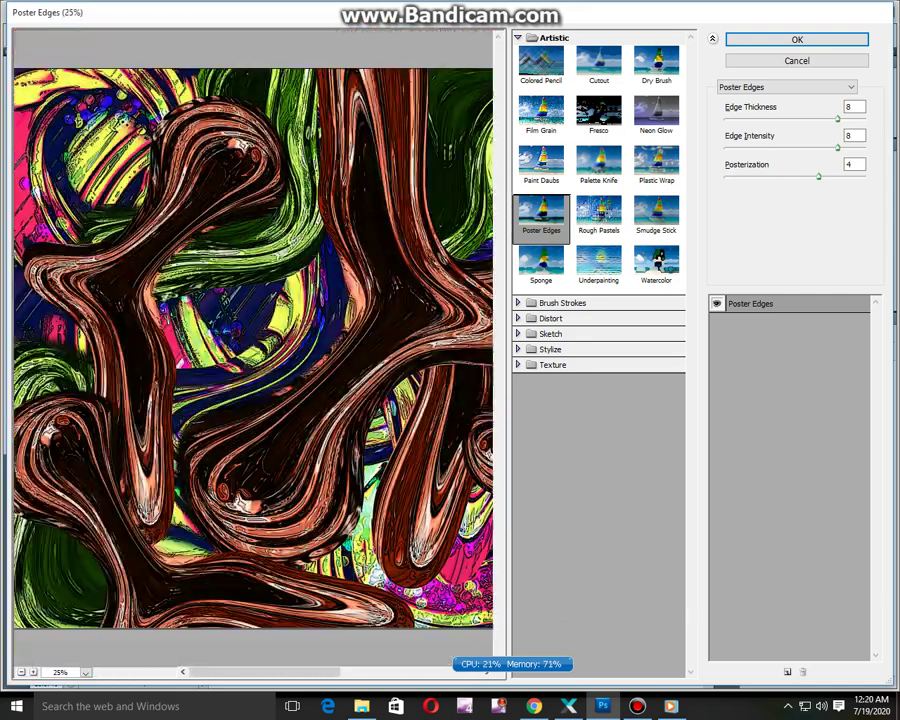
Apply Plastic Wrap to the top layer with highlight strength 7, detail 7 and smoothness 7
click(598, 113)
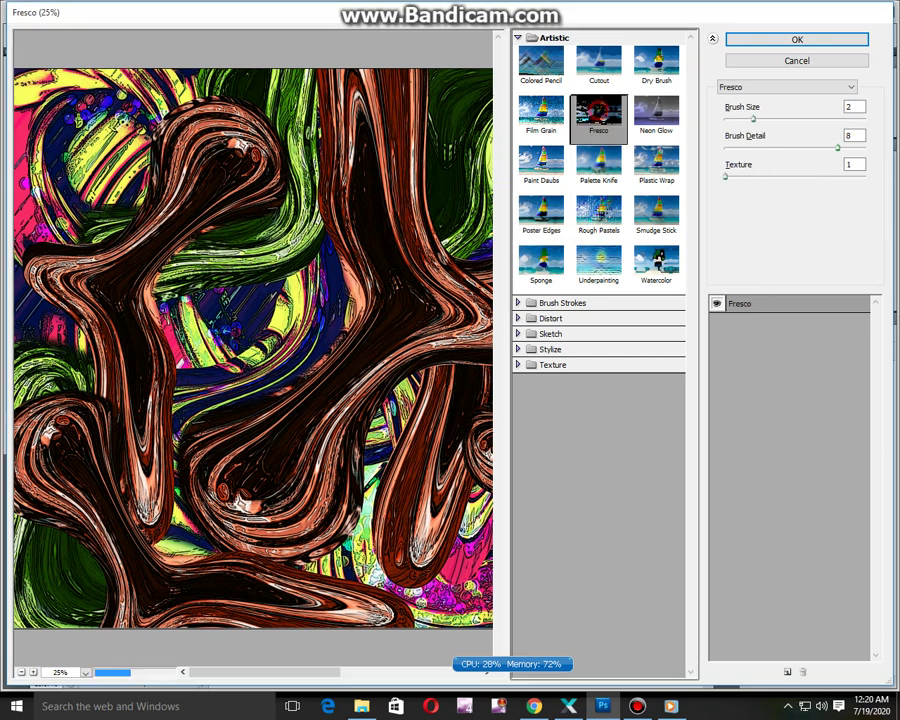
click(656, 113)
click(598, 163)
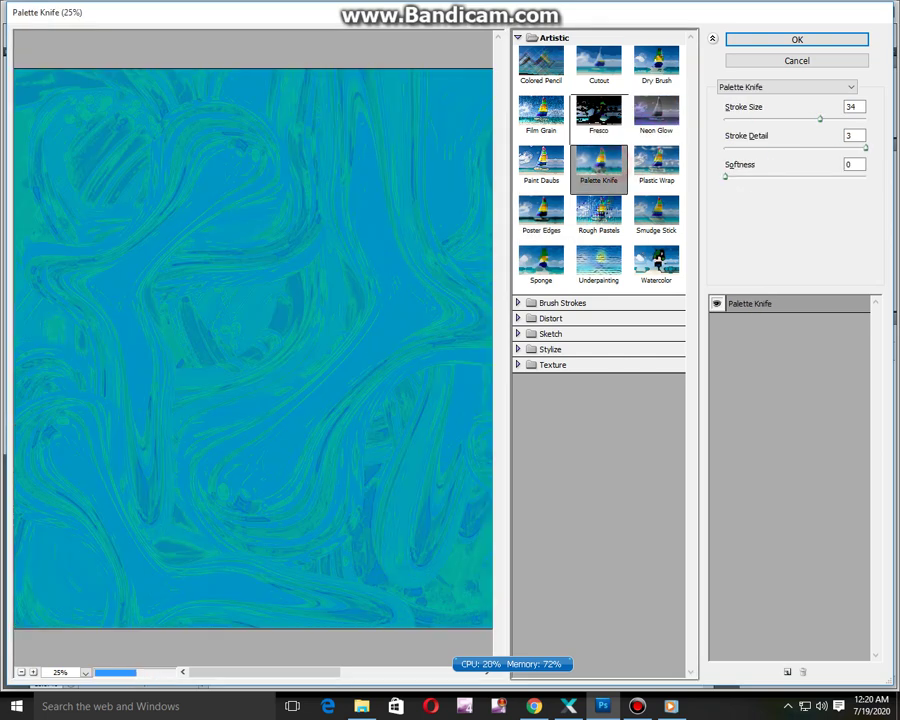
click(541, 213)
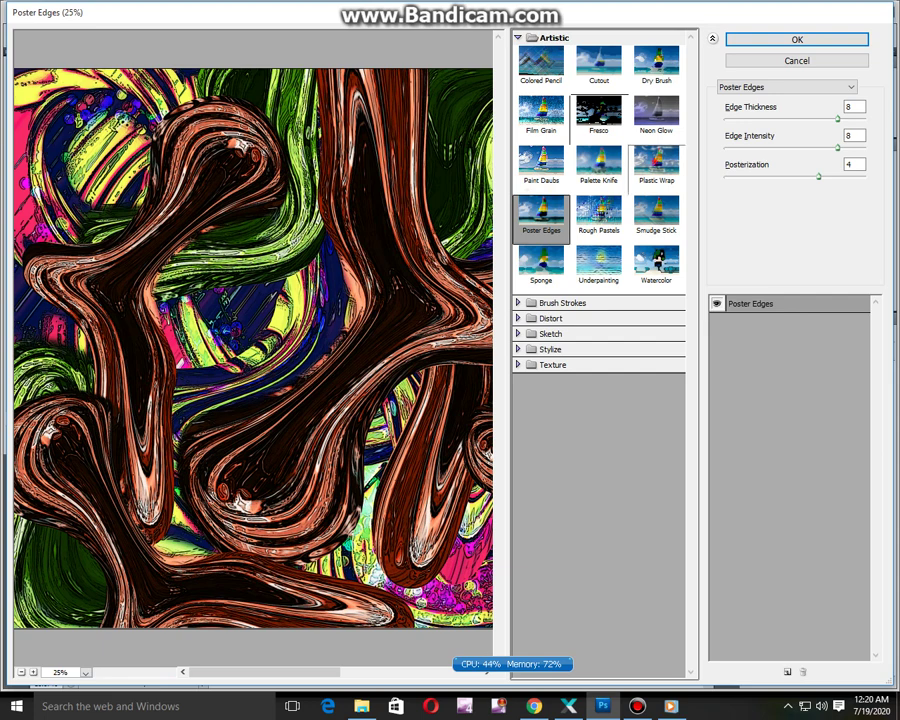
click(656, 163)
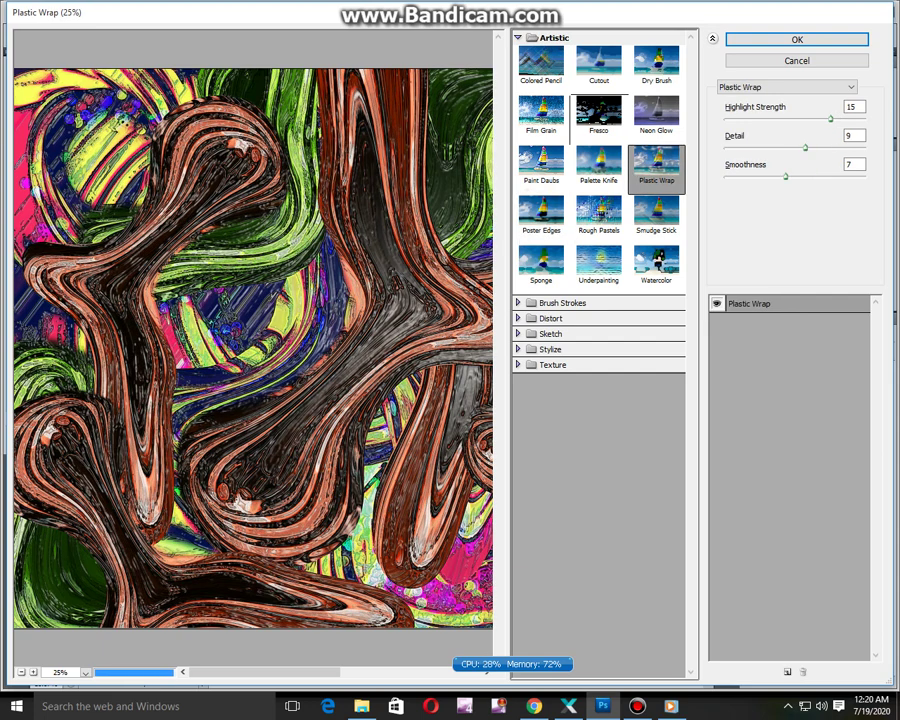
drag(805, 147, 785, 147)
drag(830, 118, 776, 118)
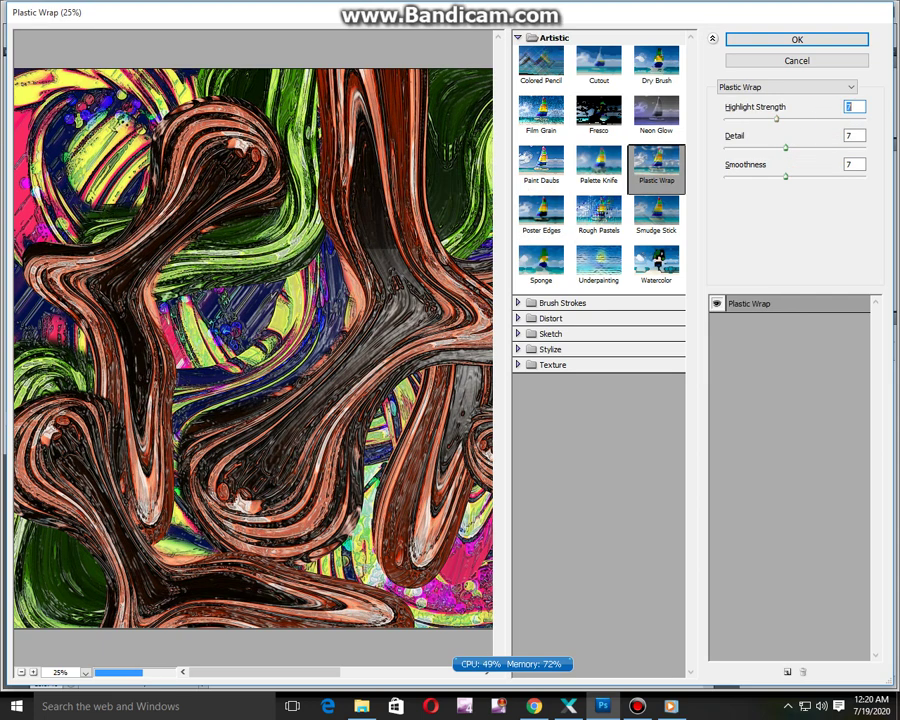
click(790, 39)
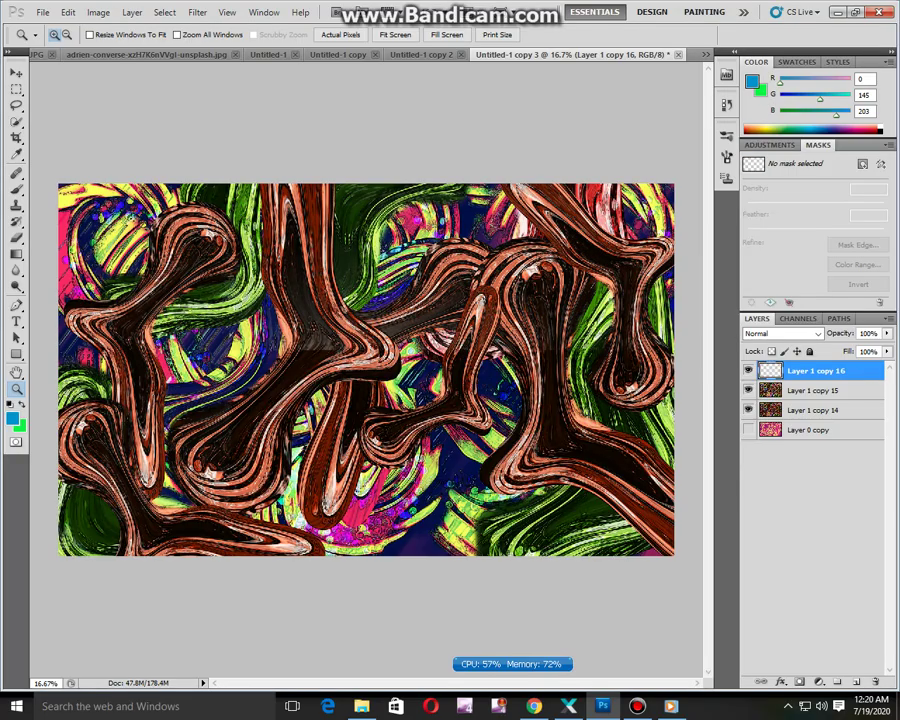
click(372, 419)
alt+click(432, 379)
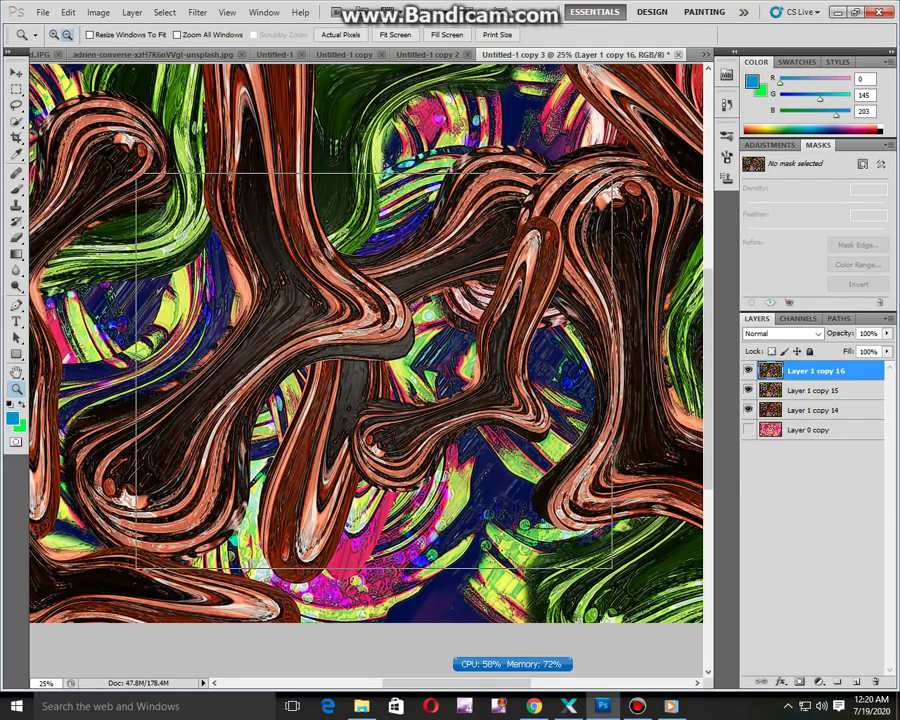
Duplicate the top layer and slightly darken the copy's midtones with an RGB Curves point at input 139, output 125
key(ctrl+j)
key(ctrl+m)
drag(731, 213, 742, 243)
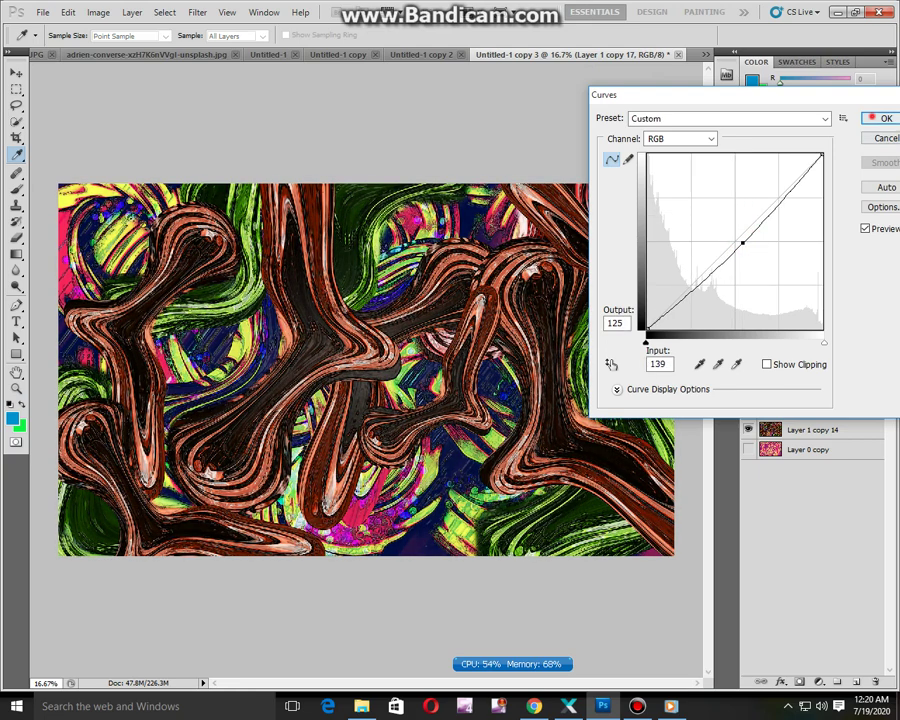
click(873, 118)
click(132, 12)
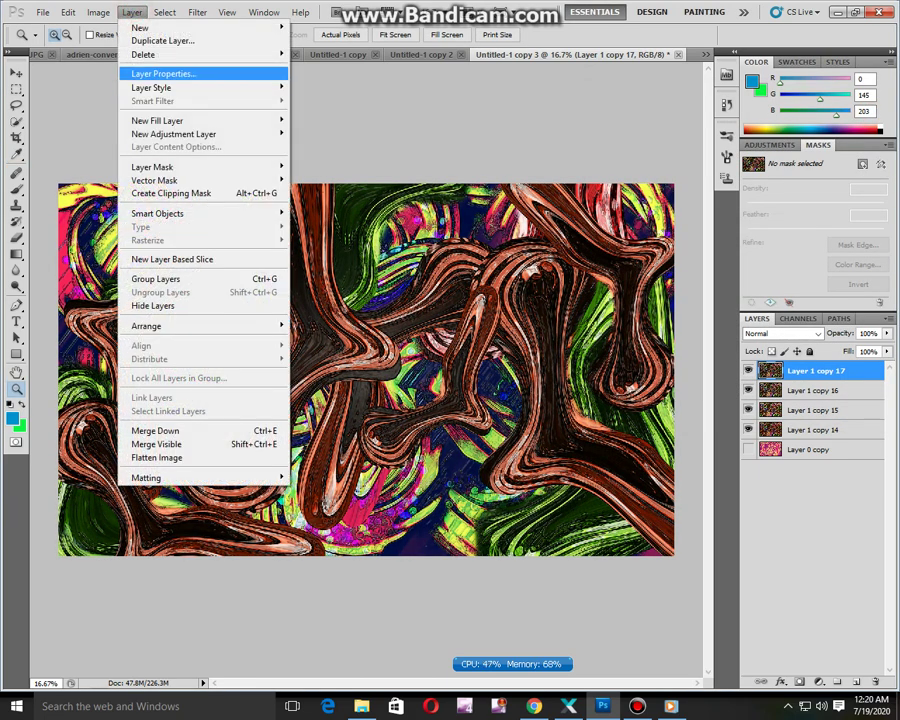
click(160, 74)
key(Return)
Add a Color Overlay effect to the top layer with its blend mode set to Hue
click(132, 12)
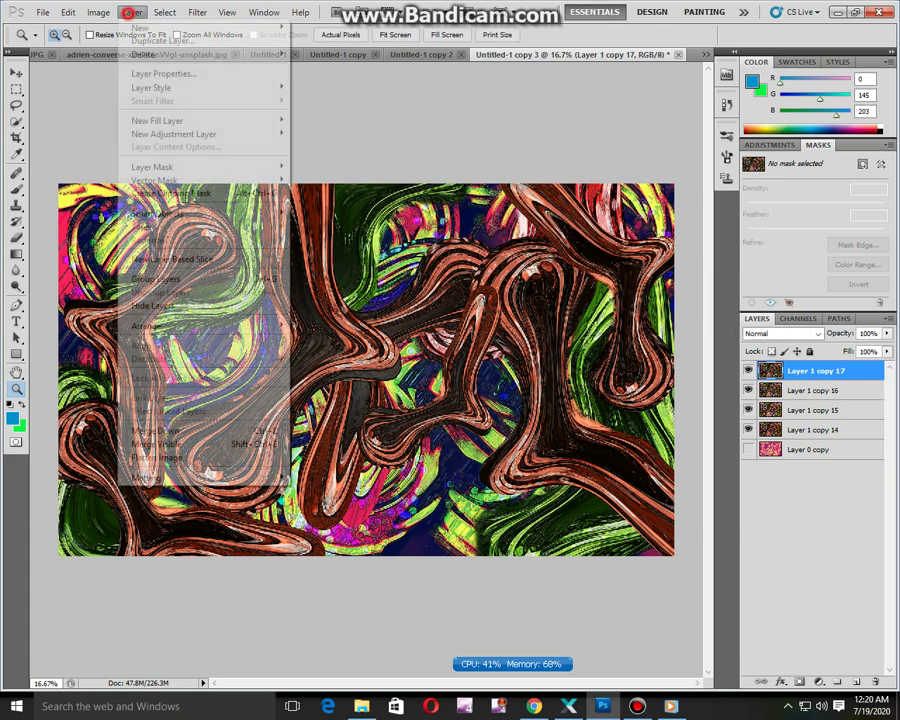
mouse_move(157, 88)
click(328, 186)
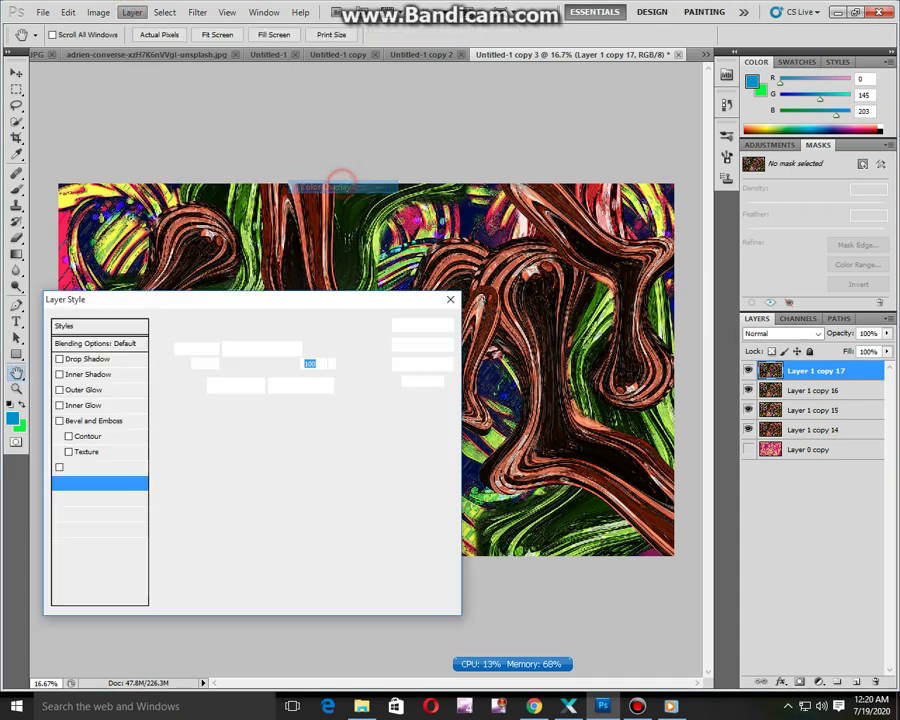
drag(85, 299, 356, 300)
click(530, 317)
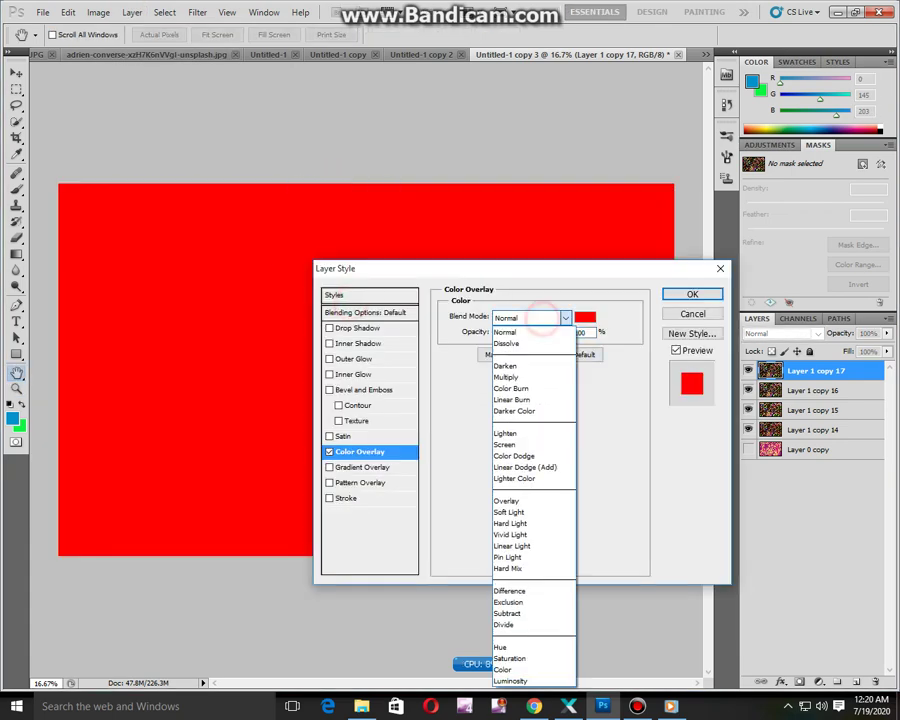
click(545, 692)
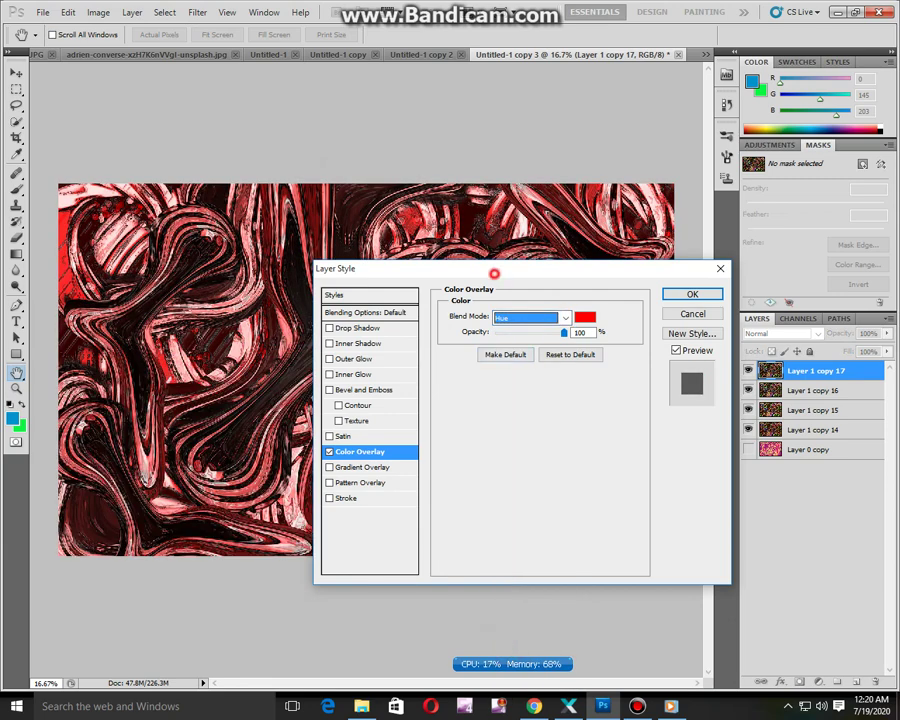
drag(494, 273, 657, 288)
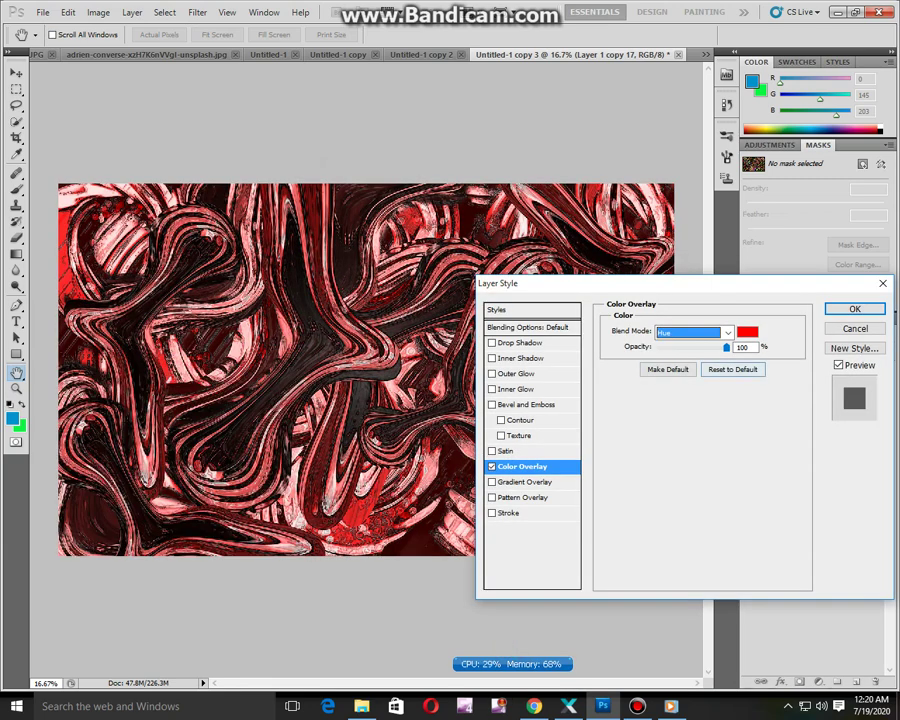
Set the Color Overlay colour to orange-red f0490e and apply the layer style
click(748, 331)
click(751, 498)
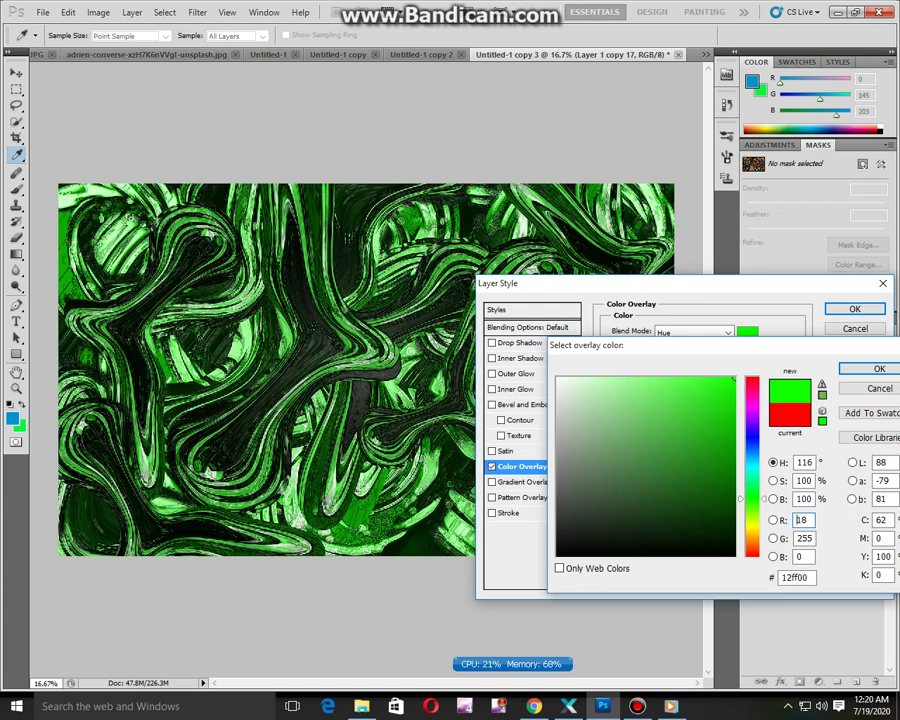
click(725, 454)
drag(751, 498, 758, 436)
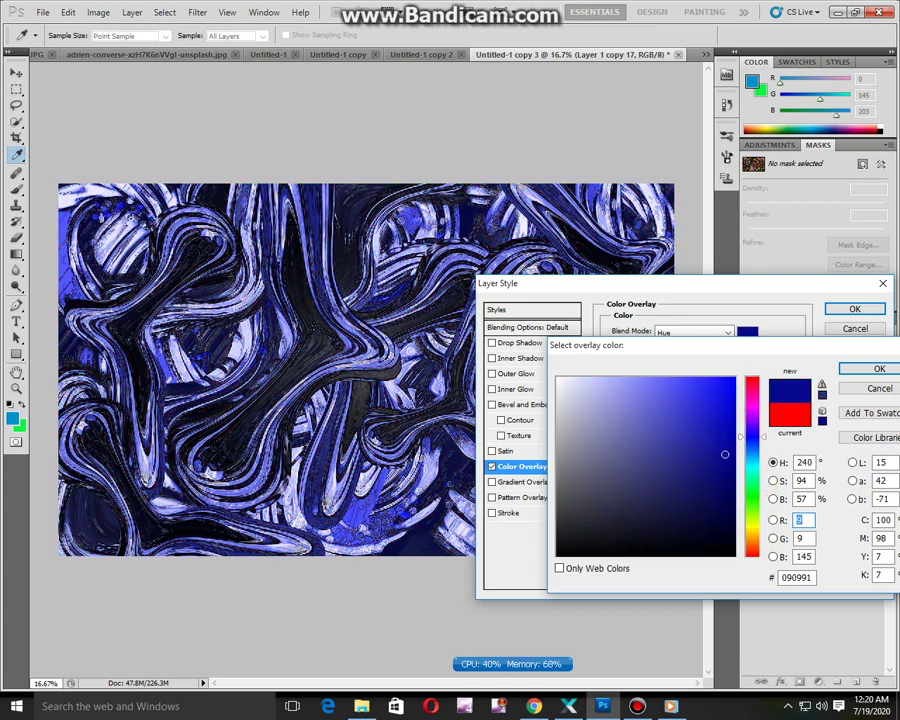
click(752, 381)
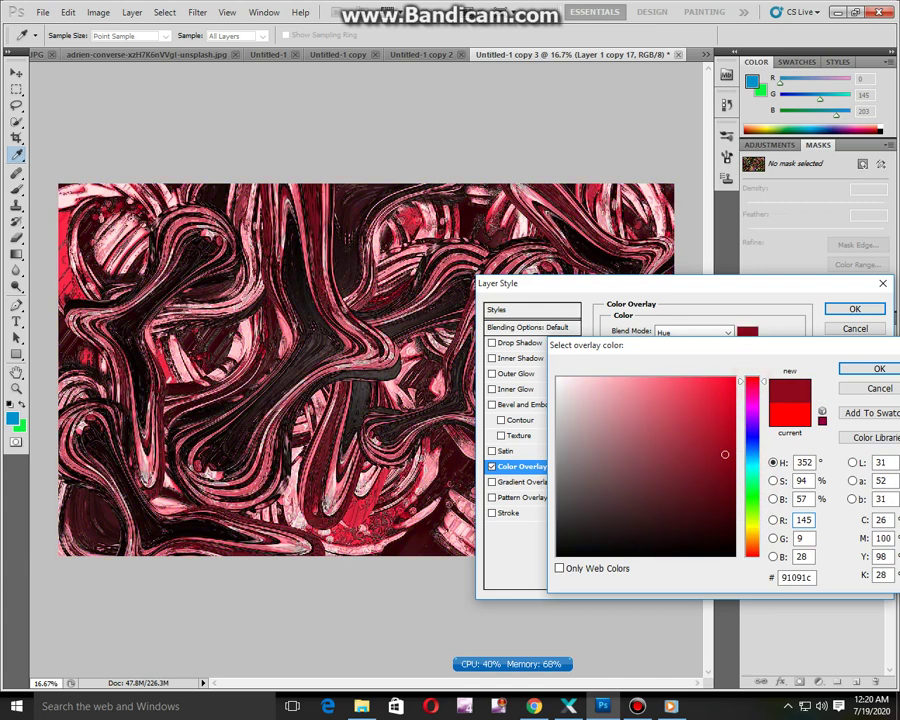
drag(752, 381, 752, 548)
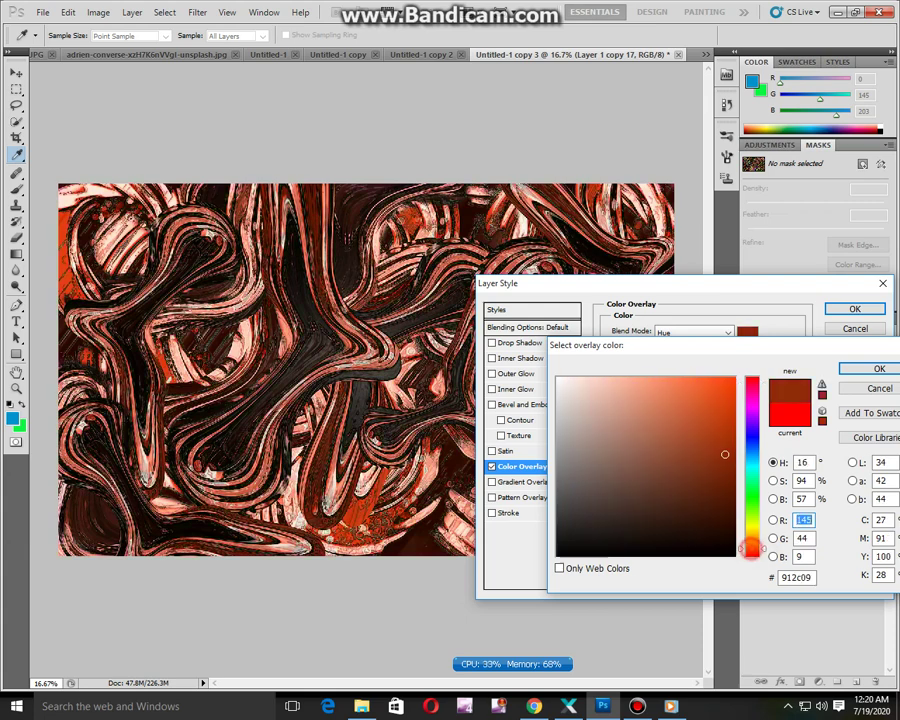
text(240)
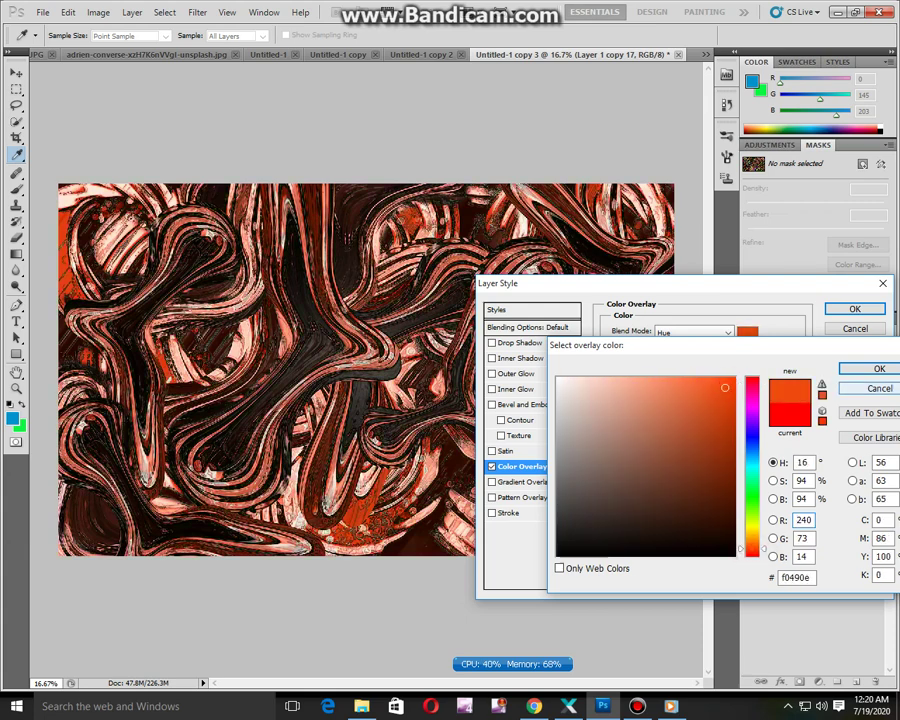
click(850, 366)
click(834, 307)
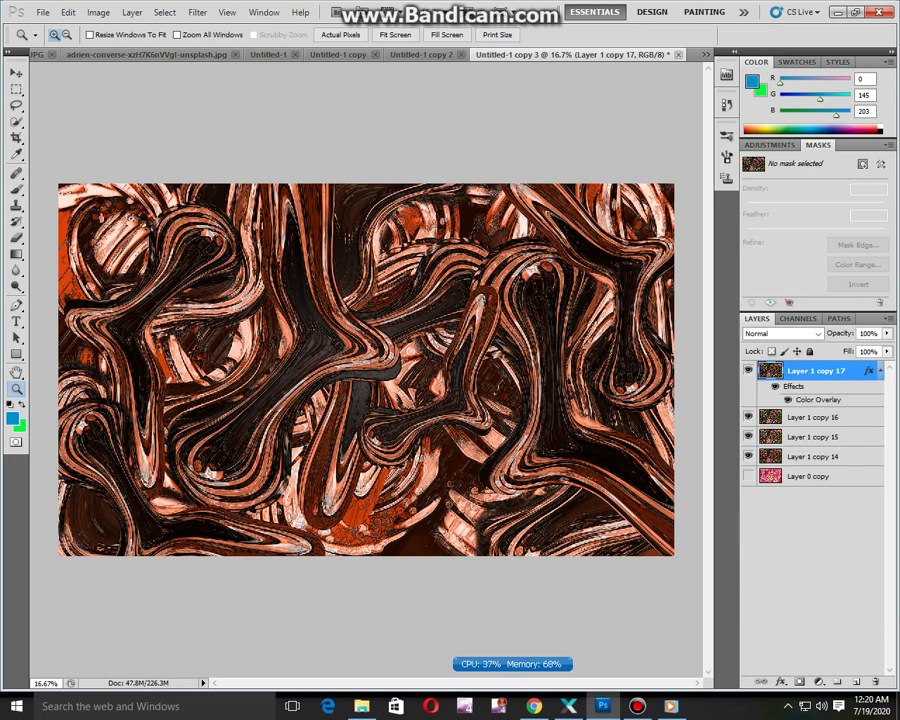
click(433, 369)
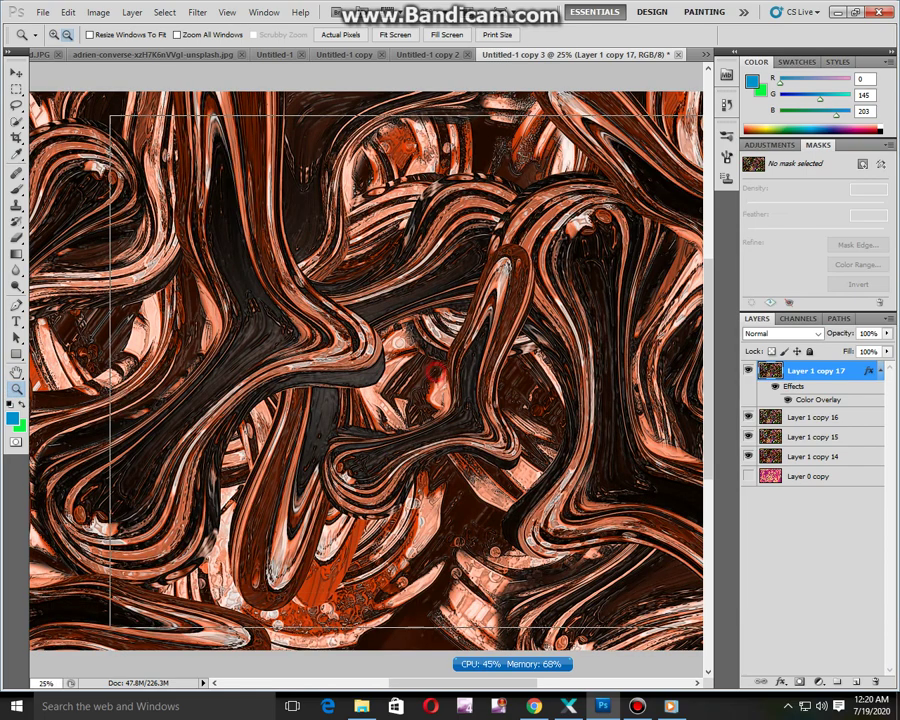
alt+click(435, 371)
click(391, 343)
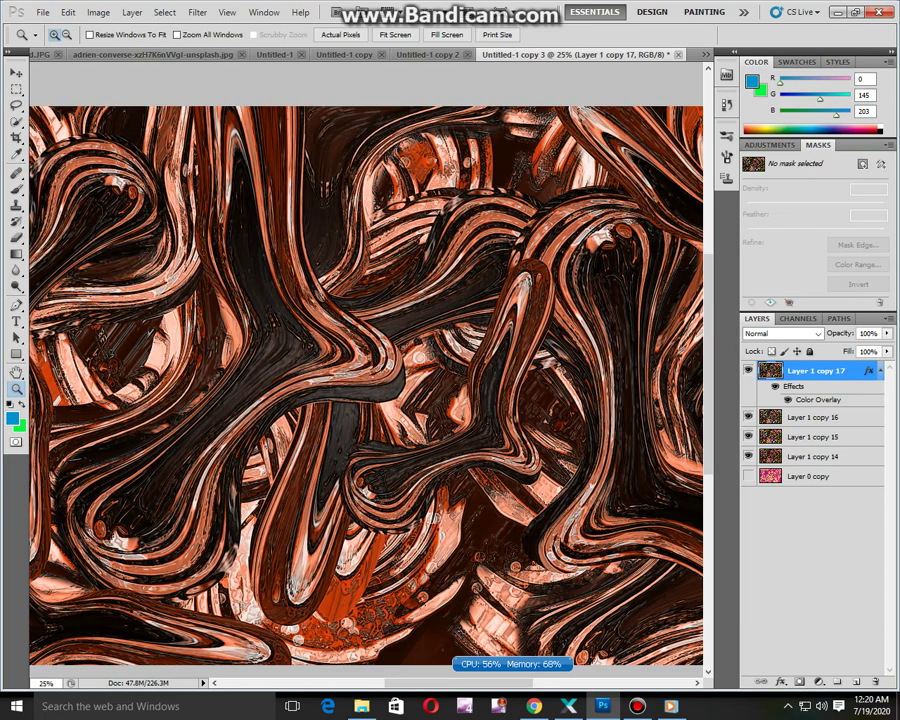
click(637, 706)
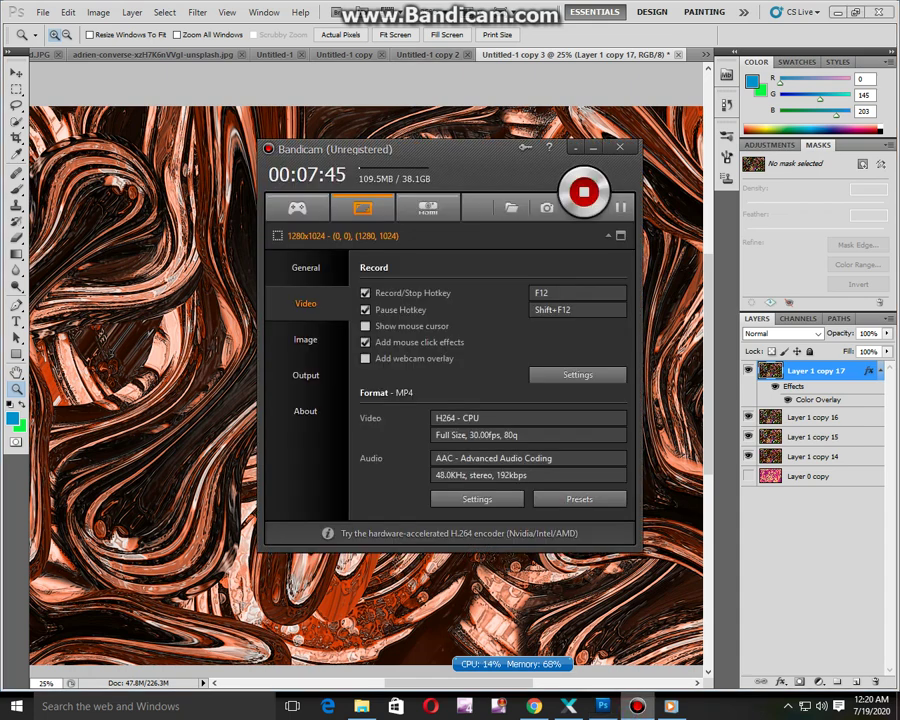
click(442, 501)
Open the Plaster sketch filter for the top layer and preview the whole image at 12.5%
click(197, 12)
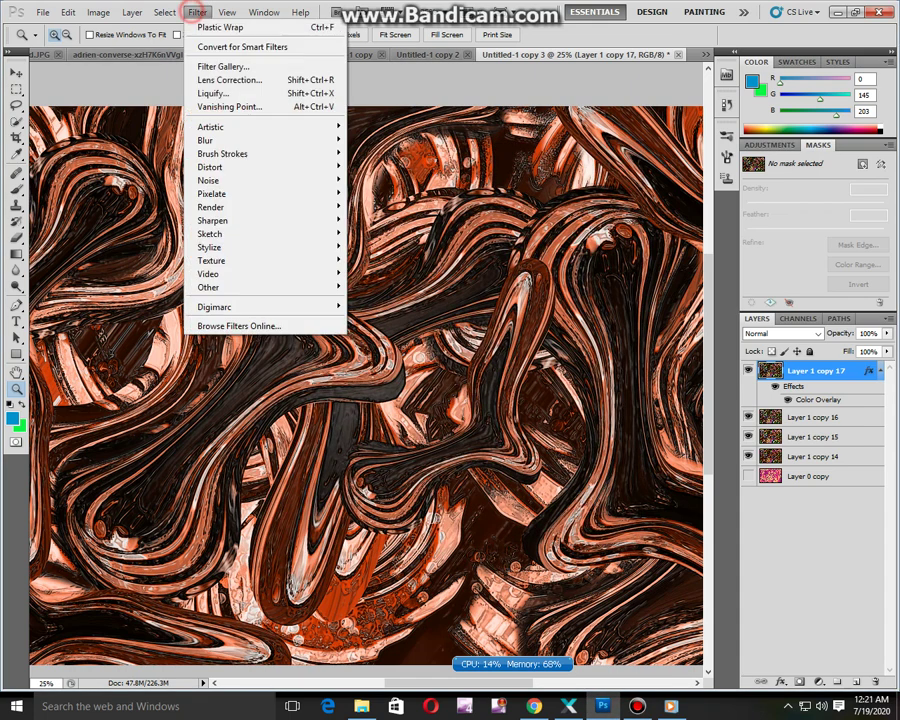
mouse_move(212, 233)
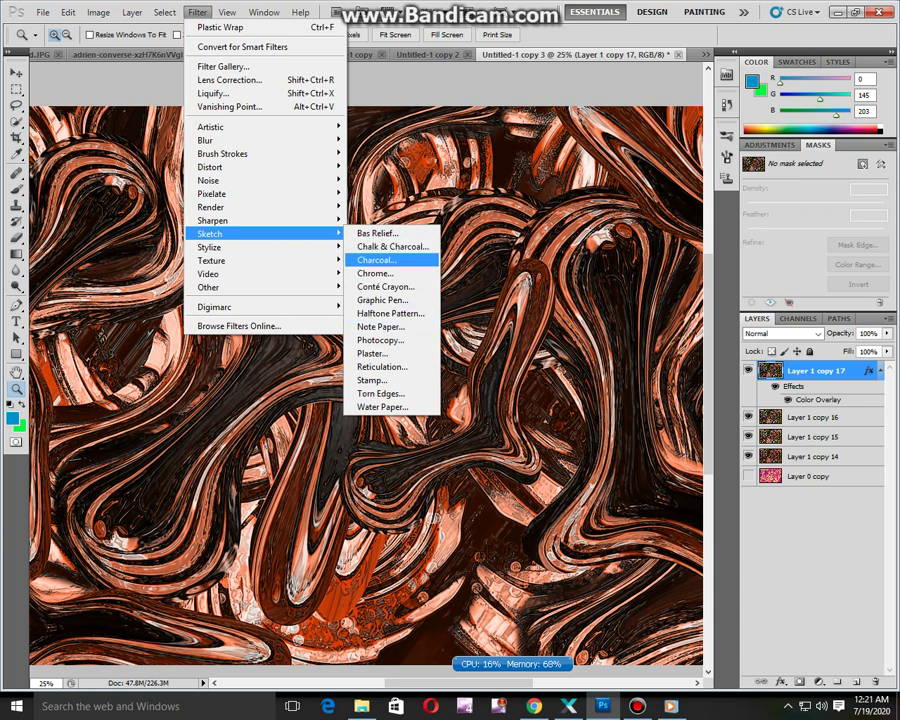
click(372, 353)
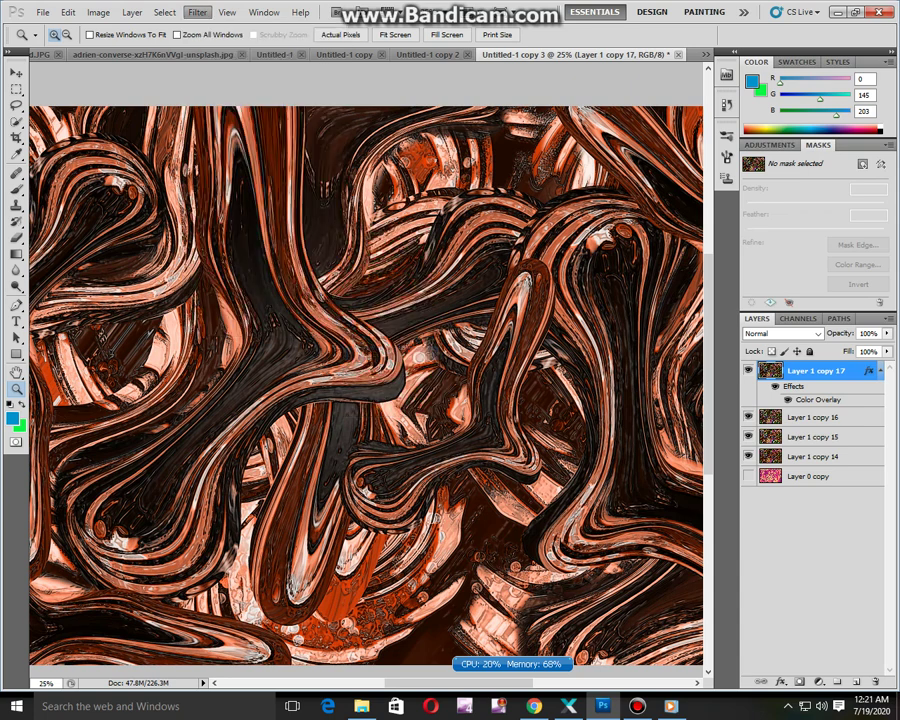
drag(389, 434, 257, 405)
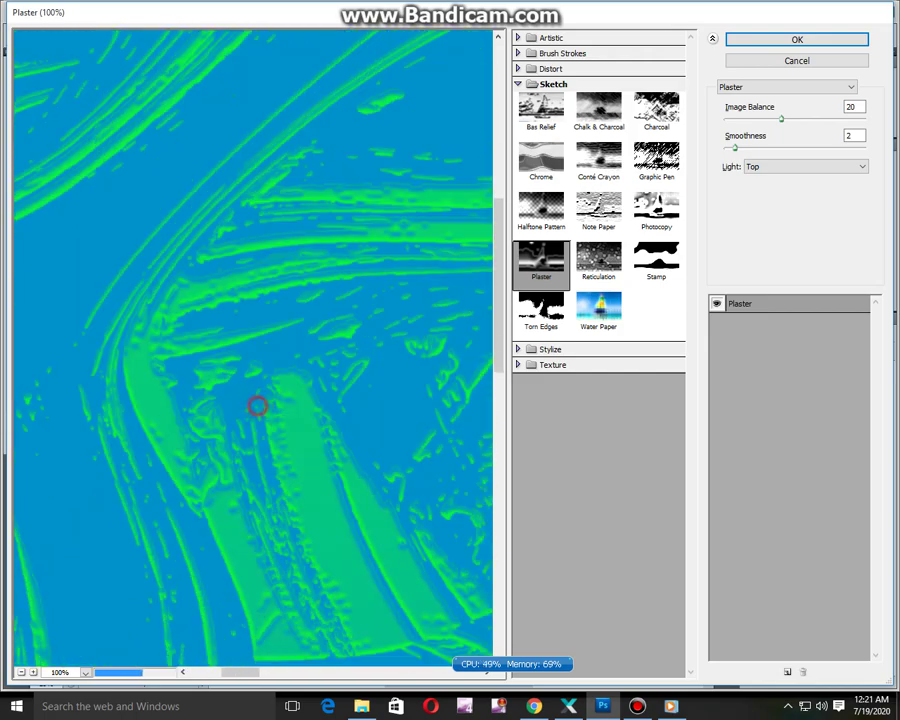
click(20, 672)
click(20, 672)
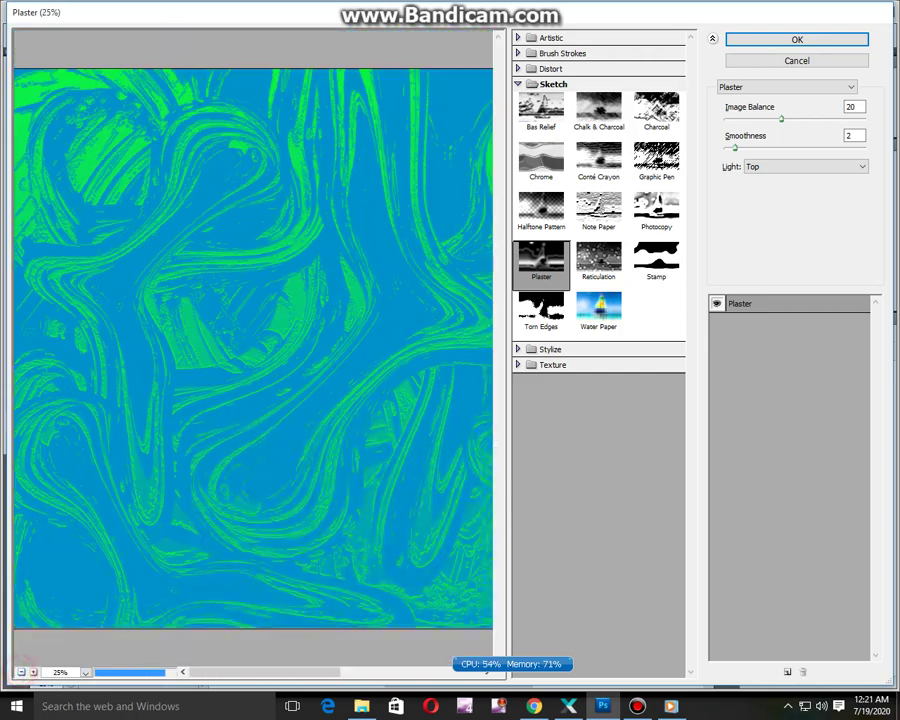
click(20, 672)
Compare the other Sketch filters on the top layer, from Reticulation, Stamp and Photocopy through Chrome and Charcoal to Bas Relief
click(597, 256)
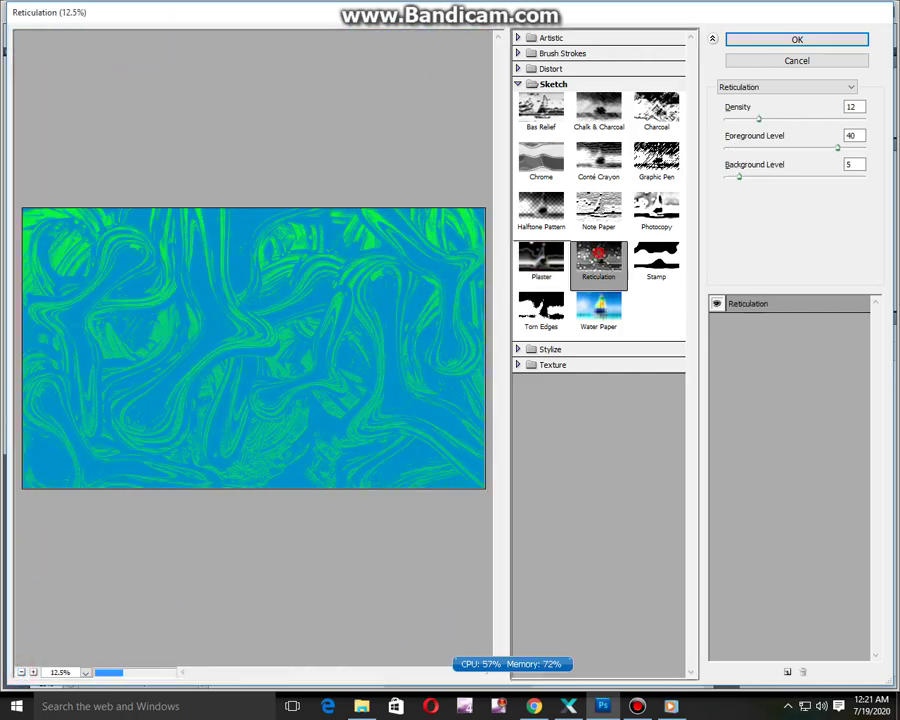
click(656, 257)
click(656, 207)
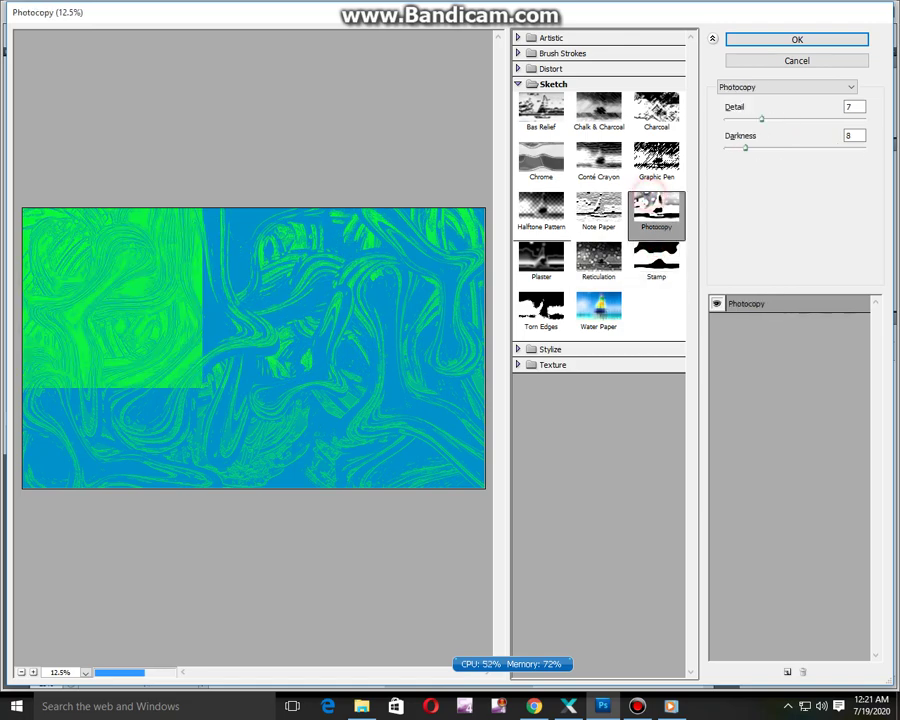
click(585, 211)
click(541, 207)
click(541, 157)
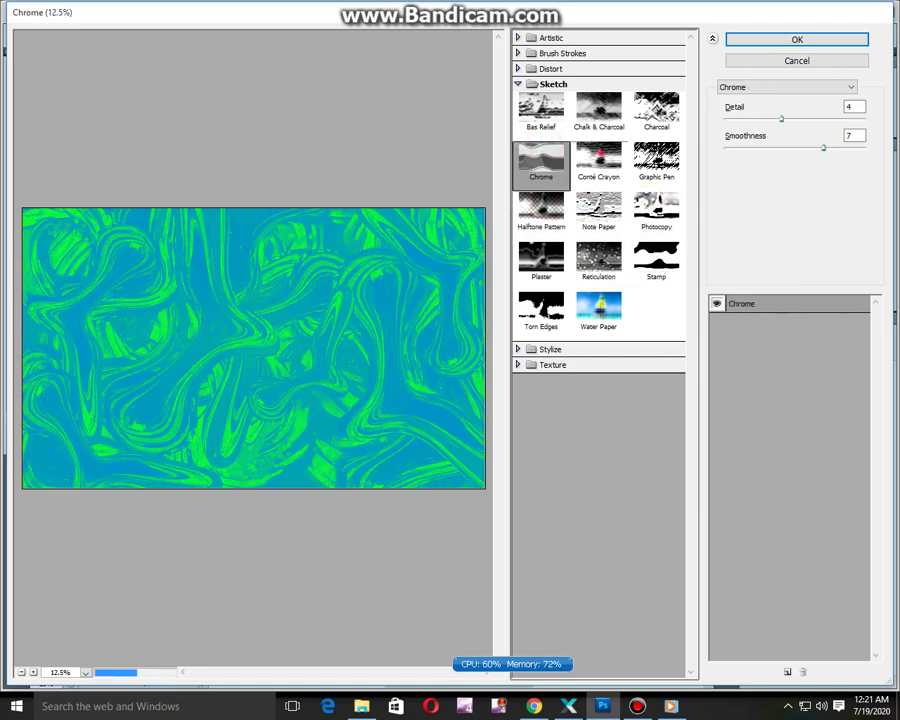
click(598, 157)
click(656, 157)
click(656, 107)
click(541, 107)
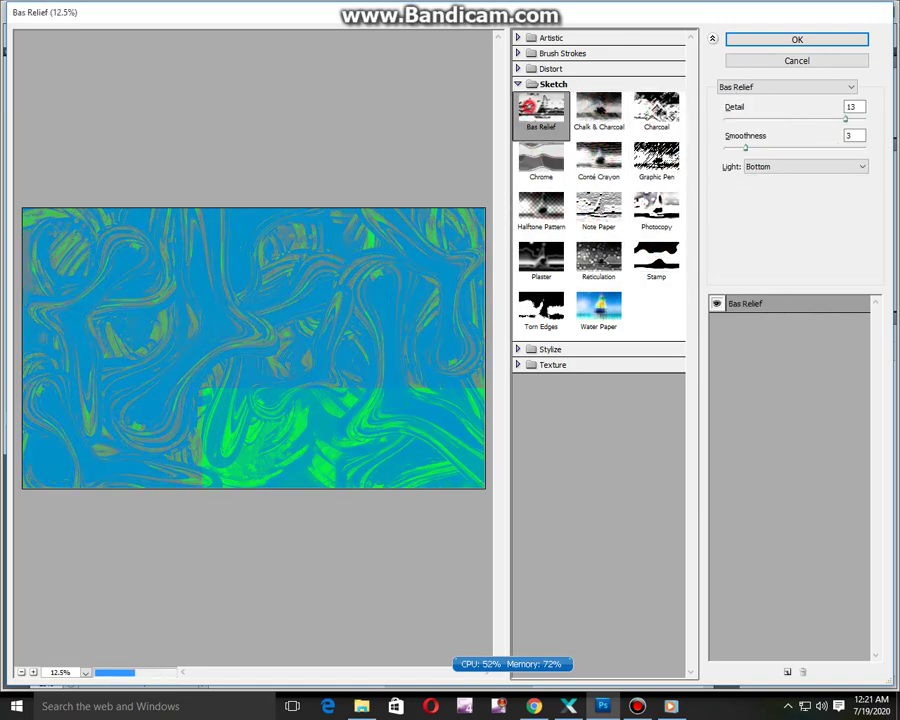
Compare the Glass distortion with Ocean Ripple and apply Ocean Ripple at size 9 and magnitude 9 to the top layer
click(550, 68)
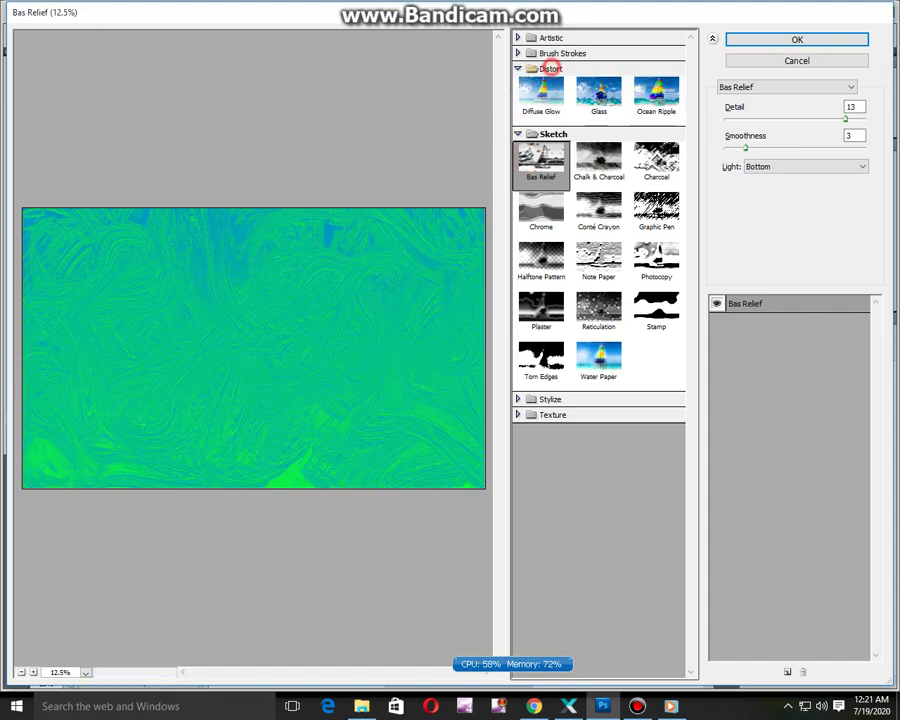
click(541, 93)
click(598, 93)
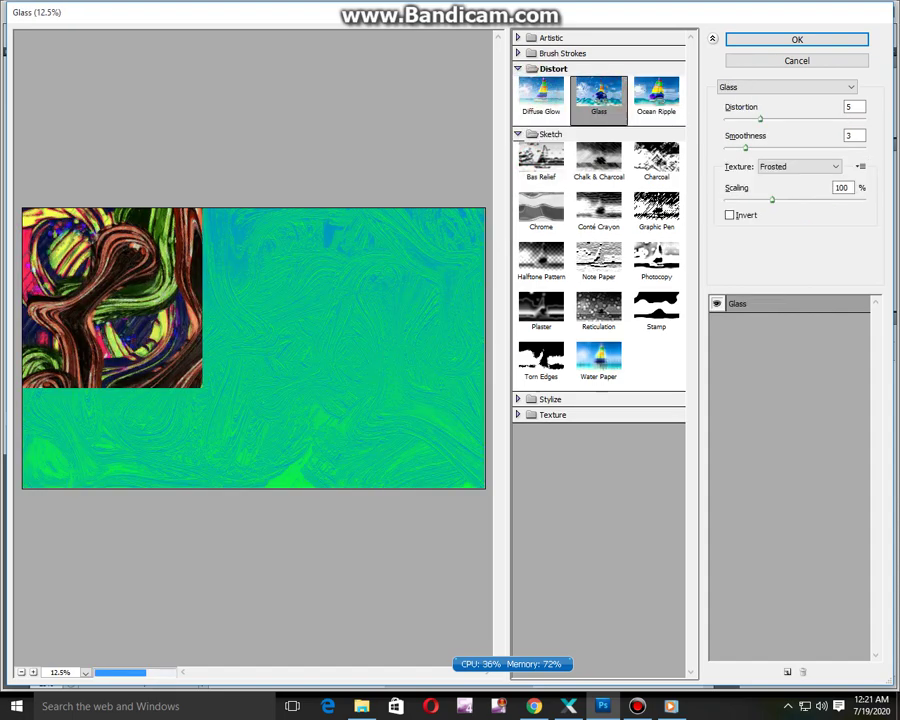
click(656, 95)
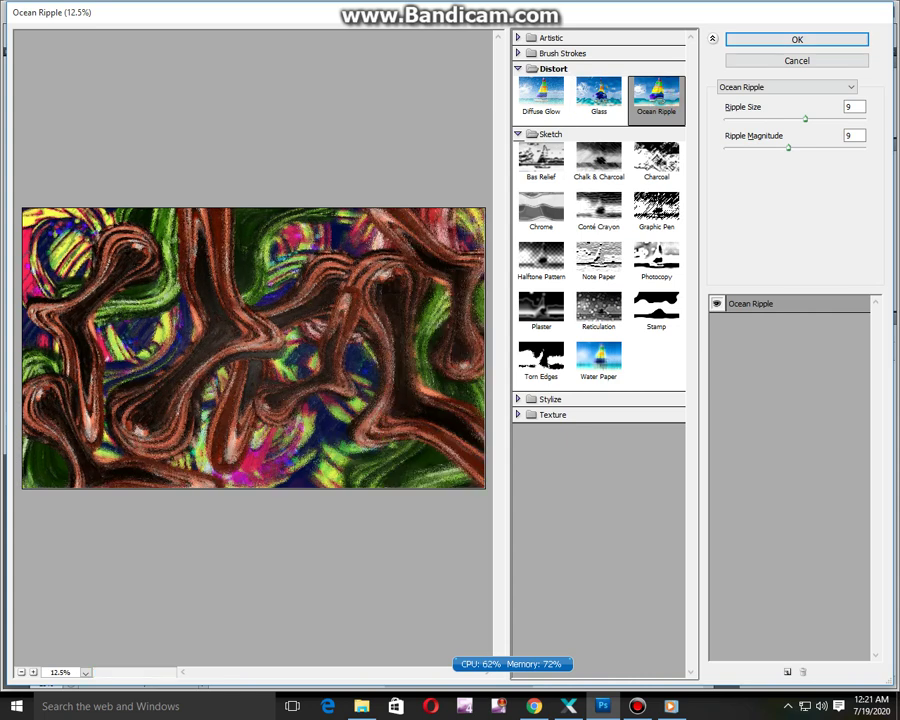
click(842, 38)
key(ctrl+minus)
key(ctrl+minus)
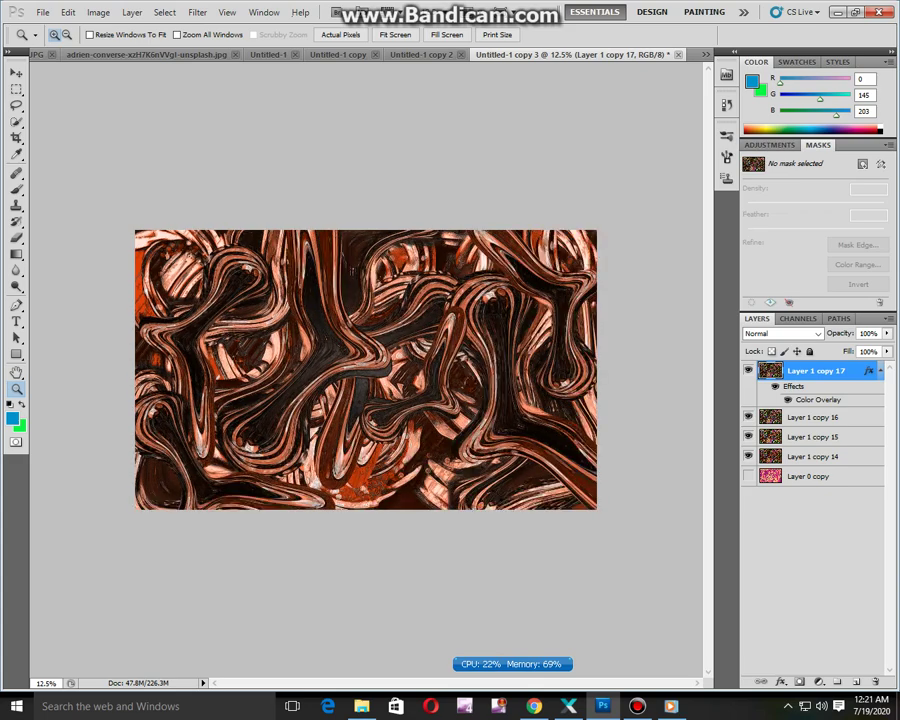
Duplicate the image as Untitled-1 copy 4 and reapply the Ocean Ripple filter to the copy's top layer
click(98, 12)
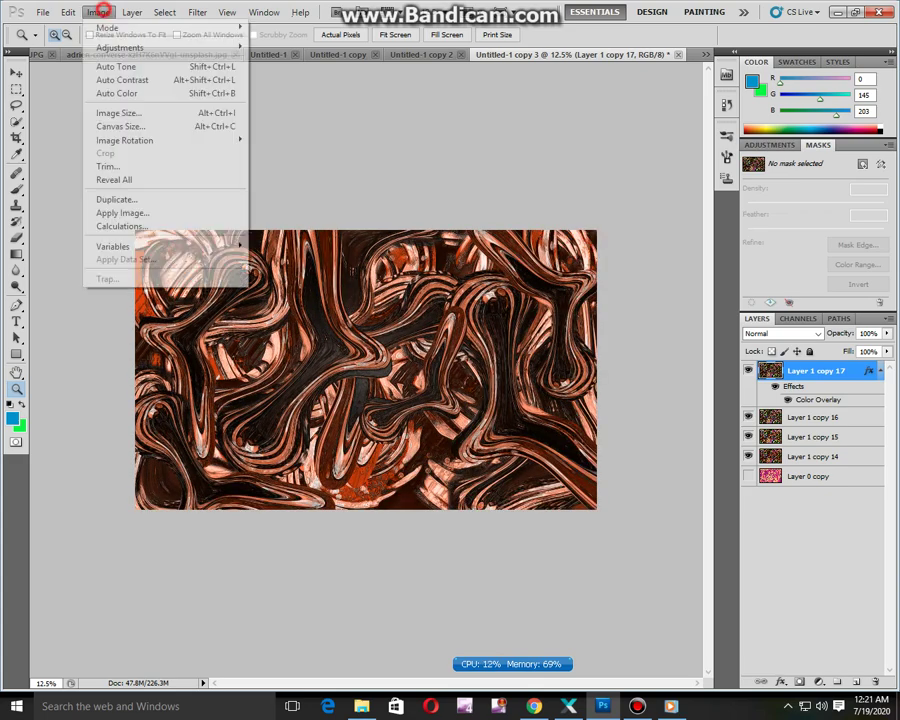
click(120, 196)
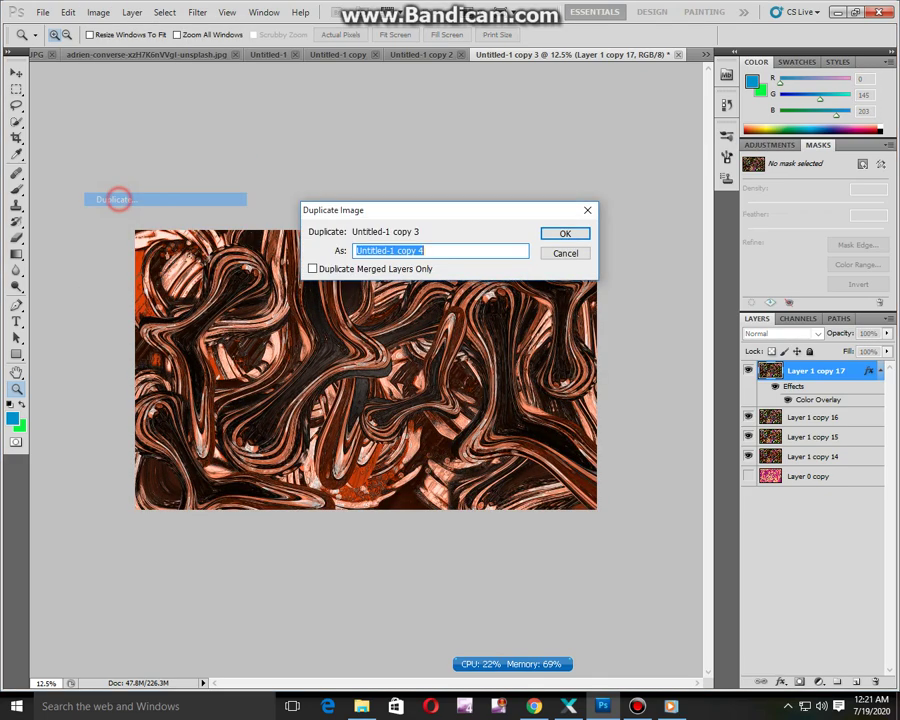
click(562, 232)
click(197, 12)
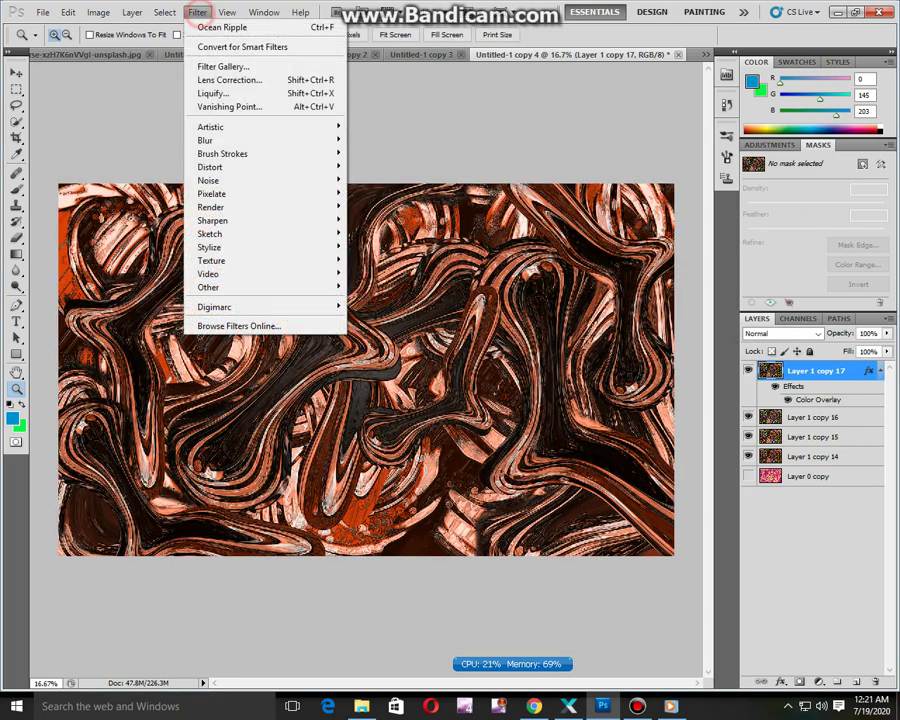
click(197, 12)
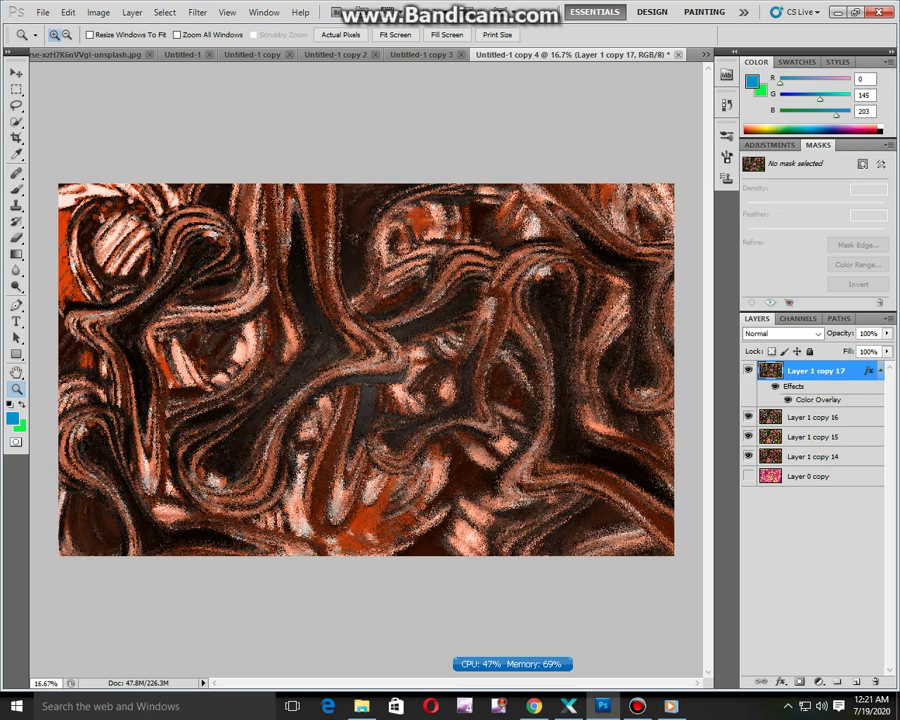
Lower the hue on a duplicate of the top layer and merge all visible layers into one
key(ctrl+j)
key(ctrl+u)
drag(640, 152, 609, 152)
click(780, 84)
key(z)
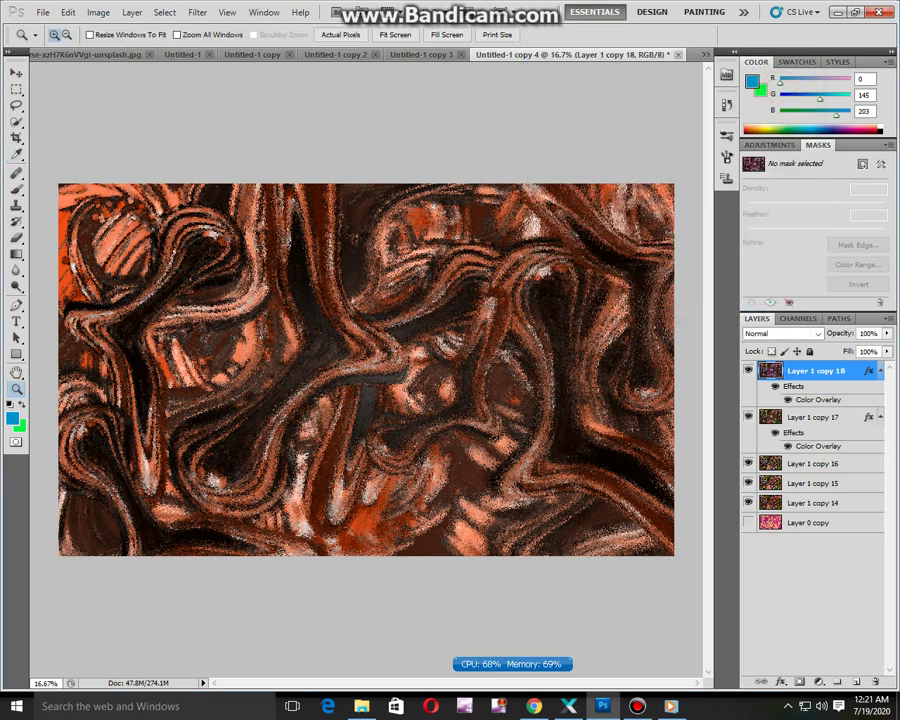
key(ctrl+shift+e)
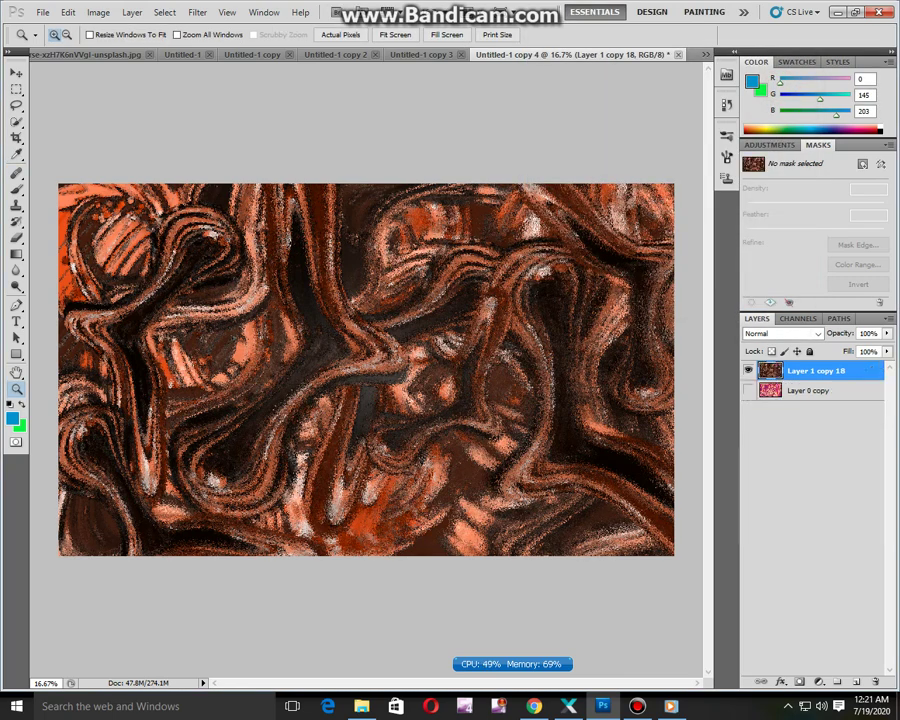
Duplicate the merged layer and shift the duplicate's hue to -36 for a pink colouring
key(ctrl+j)
key(ctrl+u)
mouse_move(620, 151)
mouse_down()
mouse_move(703, 152)
mouse_move(599, 152)
mouse_move(637, 152)
mouse_move(614, 152)
mouse_up()
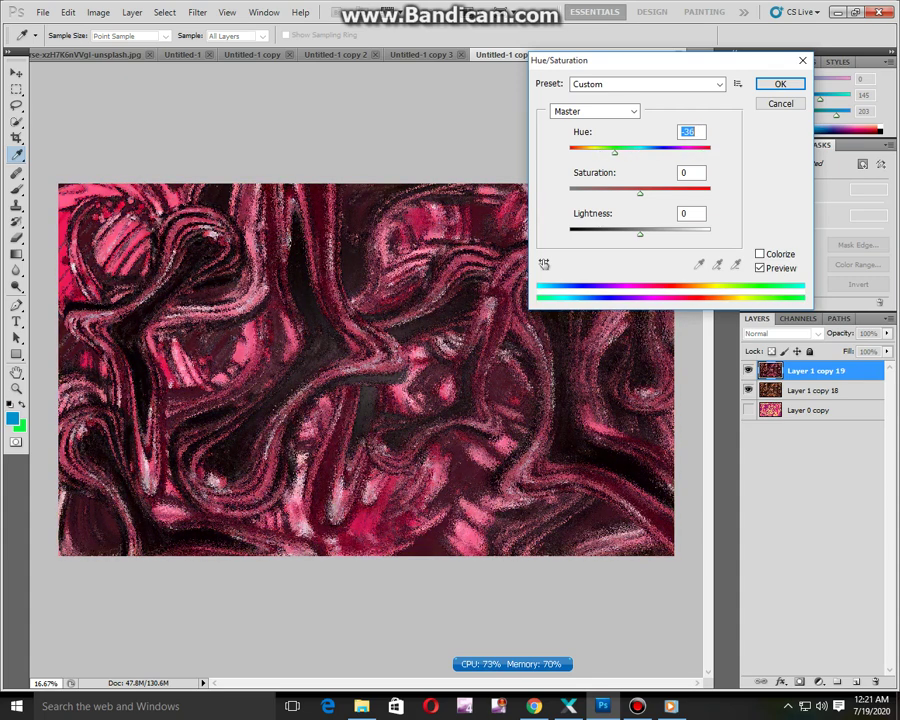
key(Return)
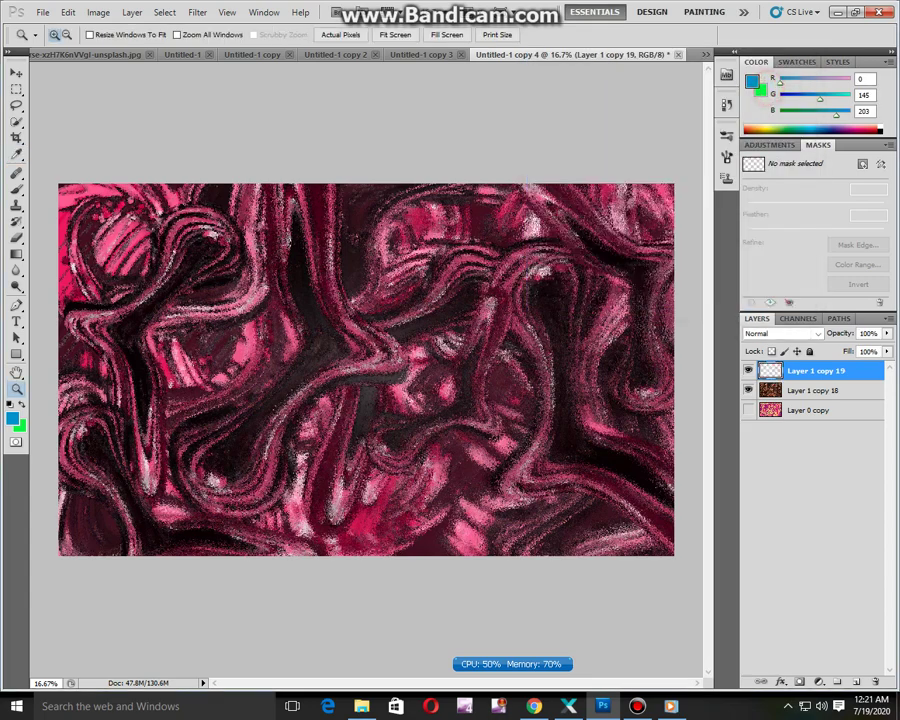
Adjust the pink layer's midtone colour balance to -83 cyan/red, -35 magenta/green and -77 yellow/blue
key(ctrl+b)
drag(608, 158, 553, 159)
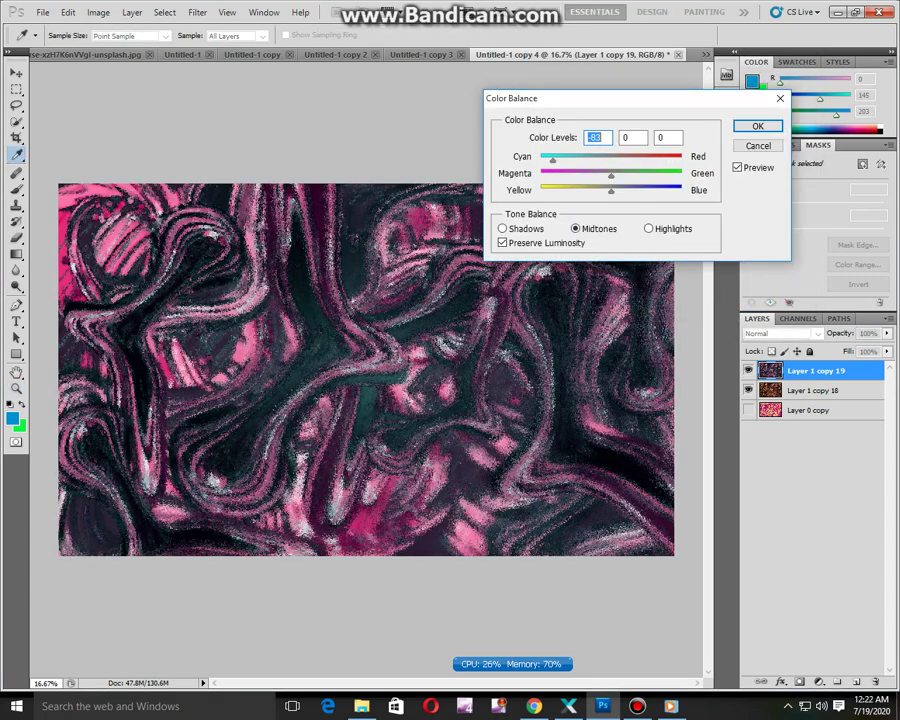
drag(611, 176, 557, 190)
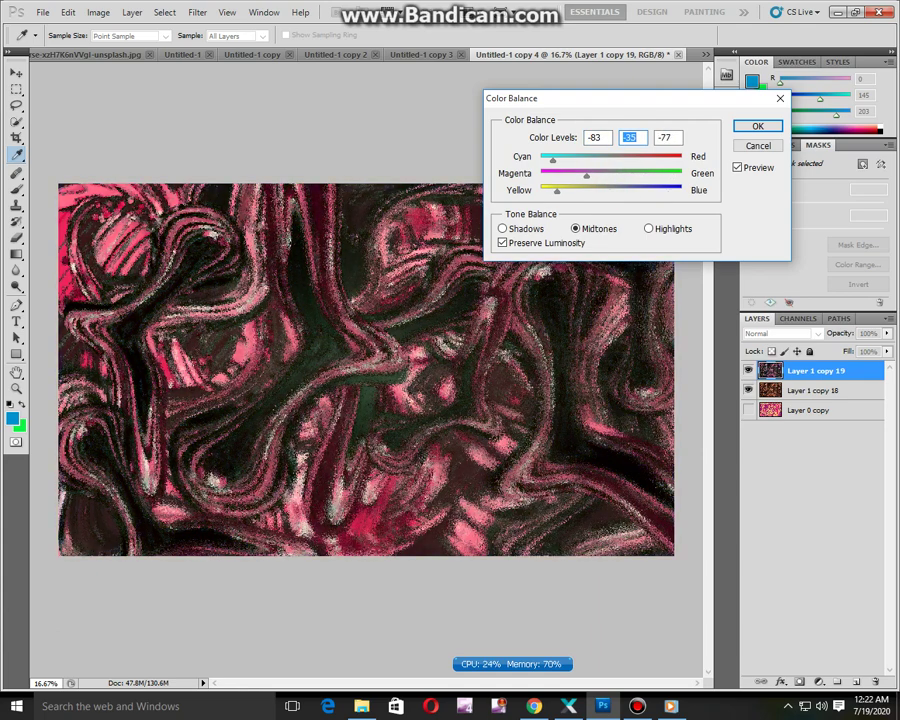
click(757, 125)
Examine the colour-balanced layer's texture near the centre up close, and the artwork as a whole
key(z)
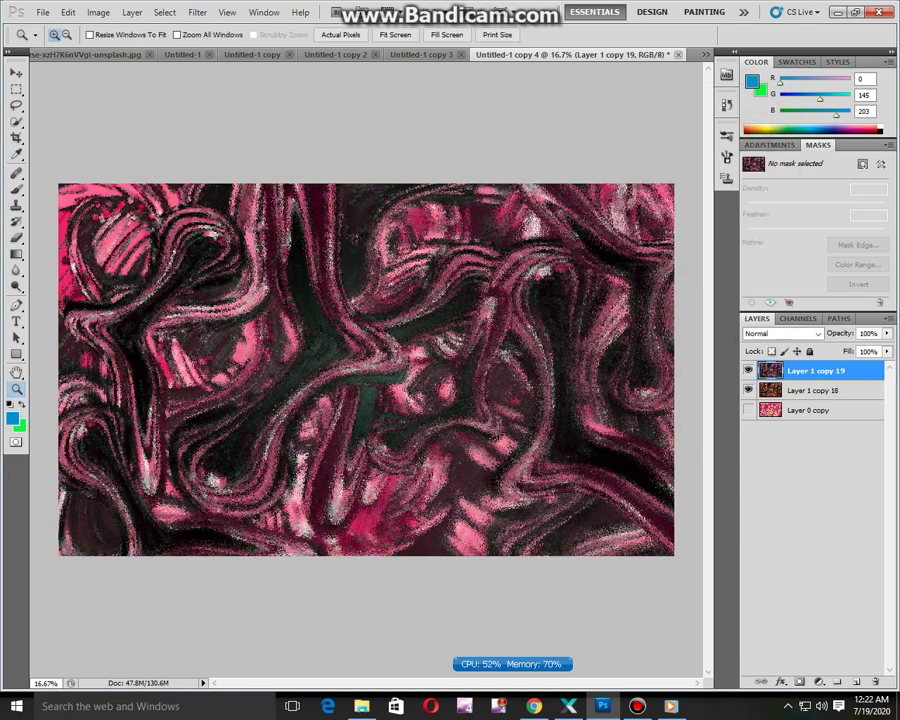
click(321, 315)
click(348, 358)
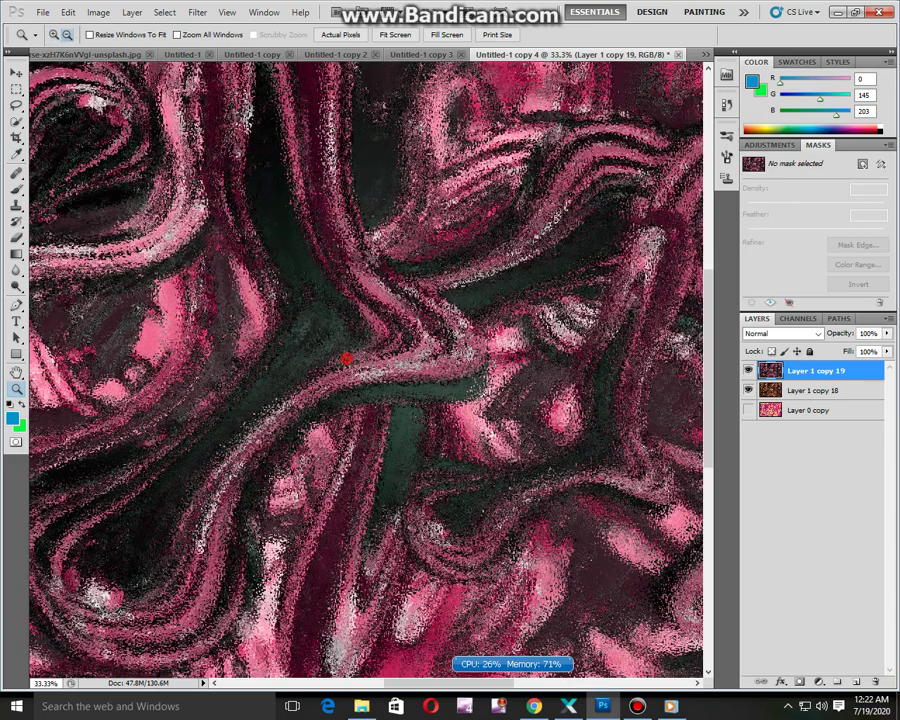
alt+click(348, 356)
click(392, 397)
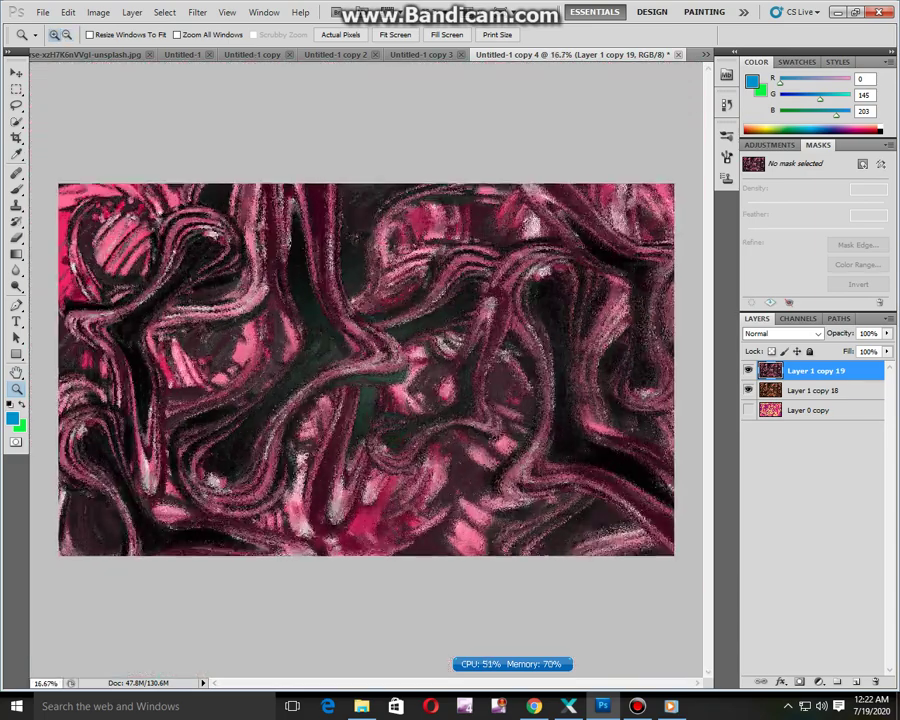
click(406, 395)
alt+click(384, 380)
alt+click(384, 380)
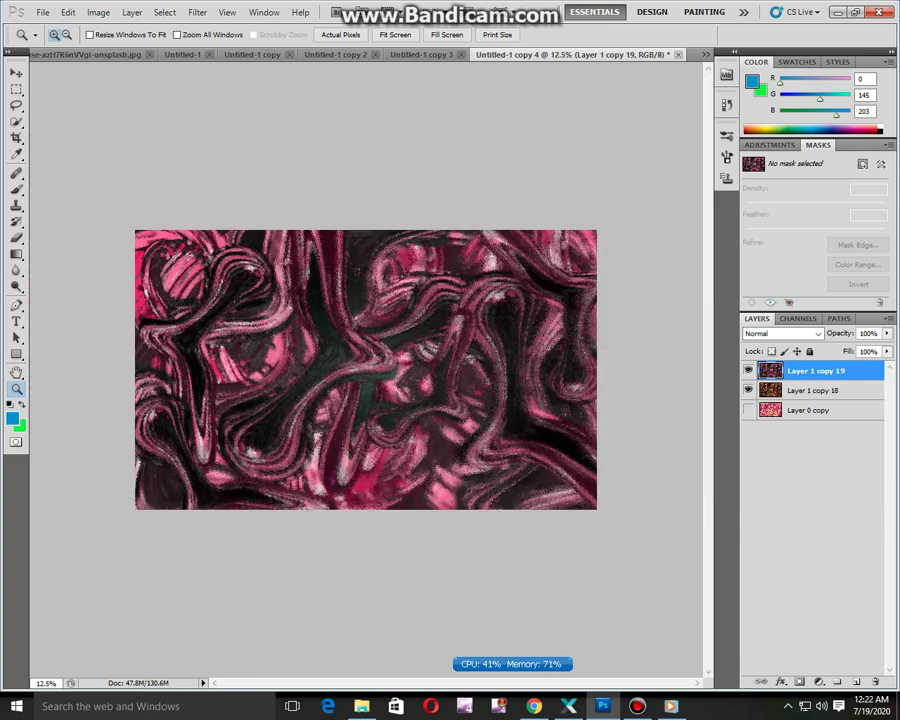
Start a custom warp on the pink layer, shifting the mesh interior and bulging its upper edge above the canvas
key(ctrl+t)
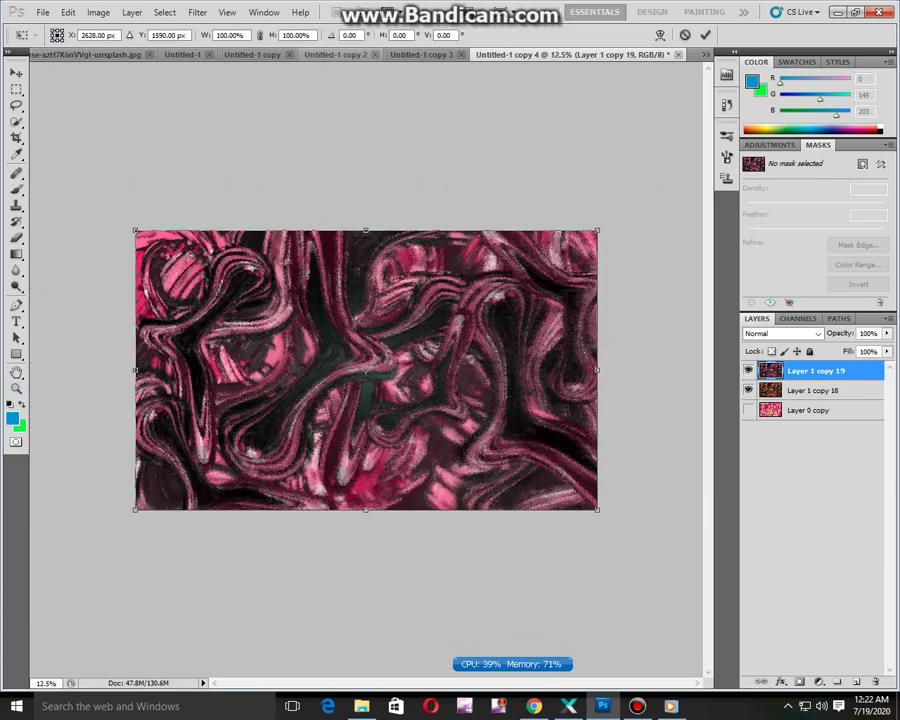
click(660, 34)
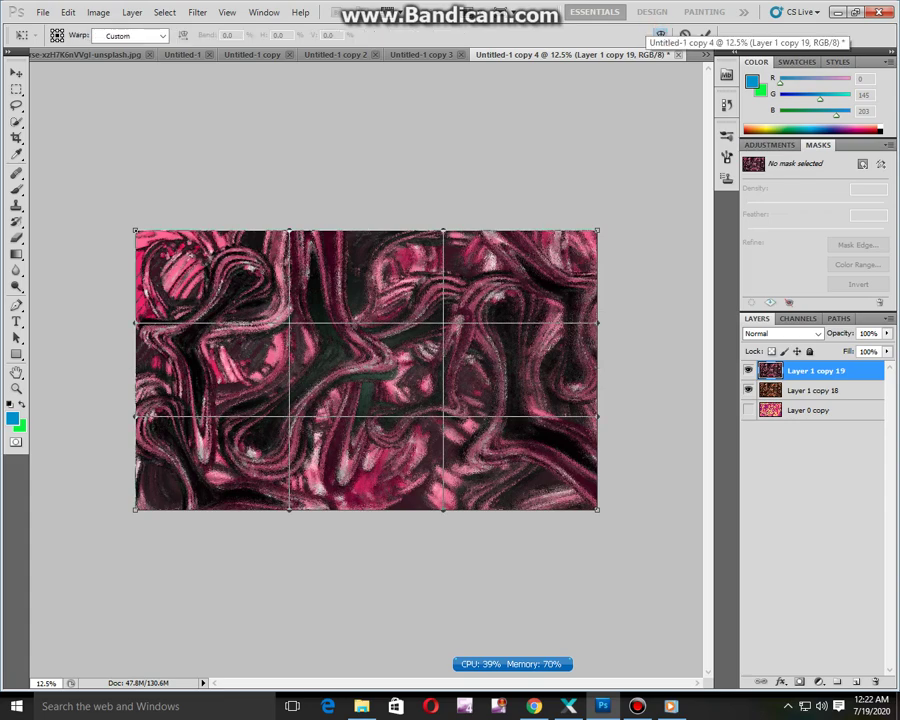
drag(392, 366, 367, 357)
drag(436, 426, 457, 431)
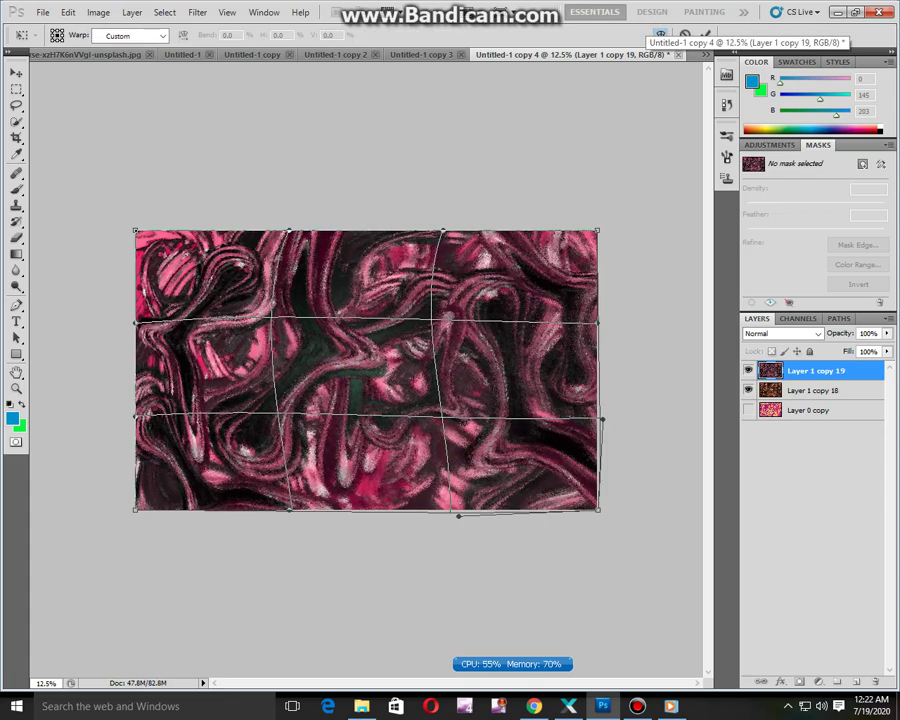
drag(368, 443, 367, 408)
drag(222, 392, 238, 399)
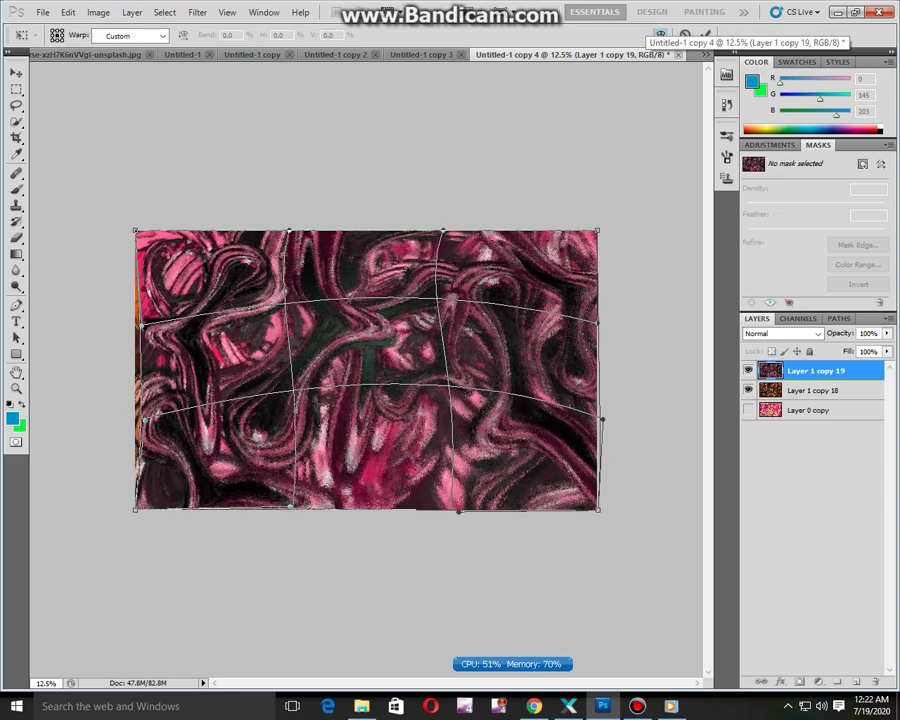
drag(510, 348, 489, 353)
drag(338, 249, 366, 222)
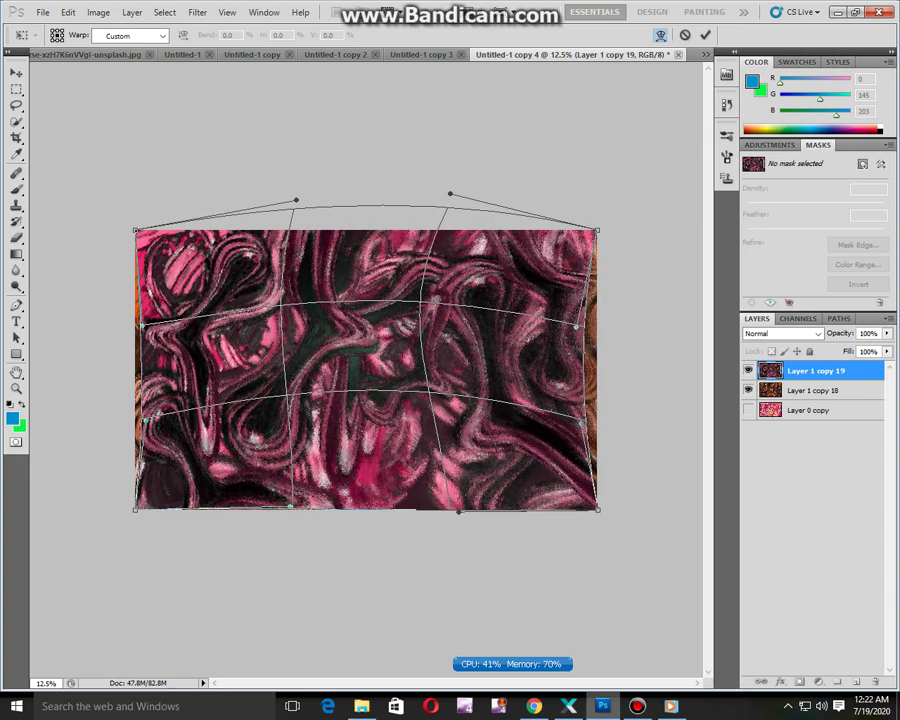
click(639, 707)
click(347, 629)
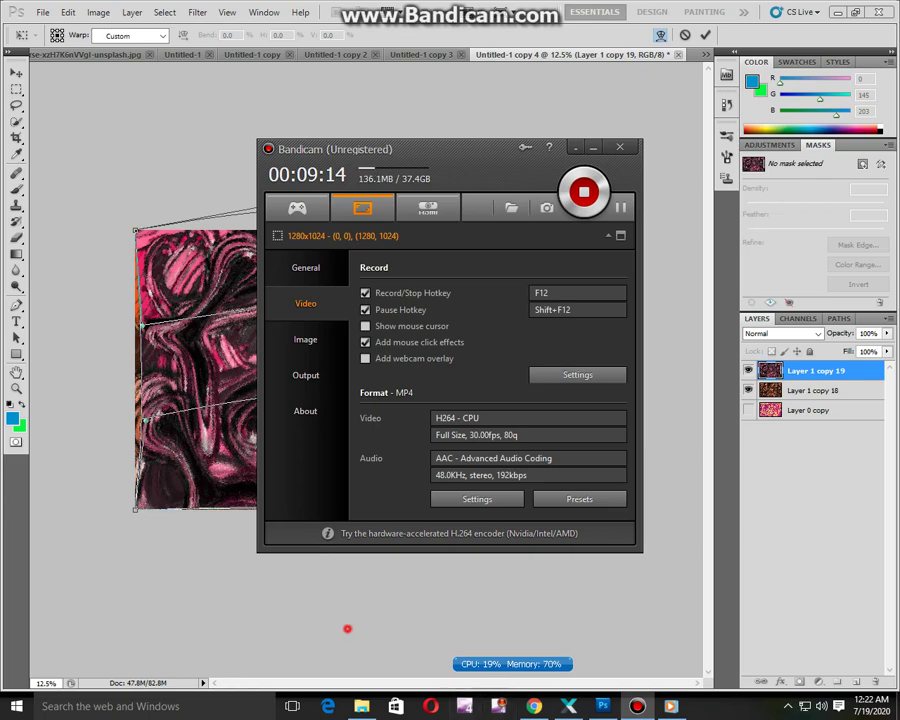
Bend both side edges of the pink layer's warp mesh inward to expose the orange layer beneath, and apply the warp
drag(375, 398, 378, 428)
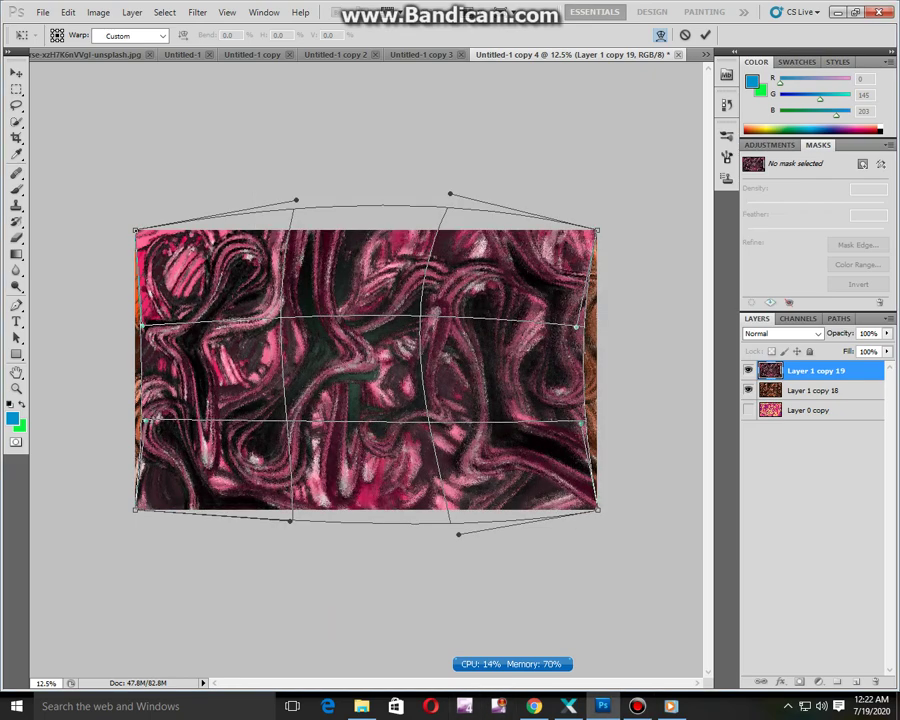
drag(254, 431, 379, 461)
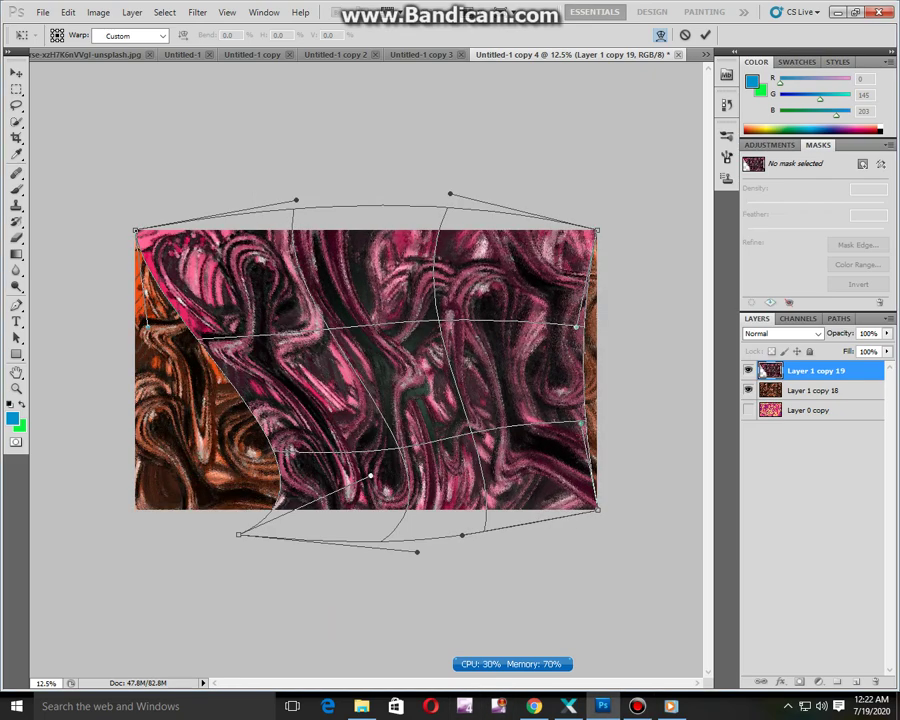
drag(210, 325, 330, 296)
drag(345, 368, 262, 372)
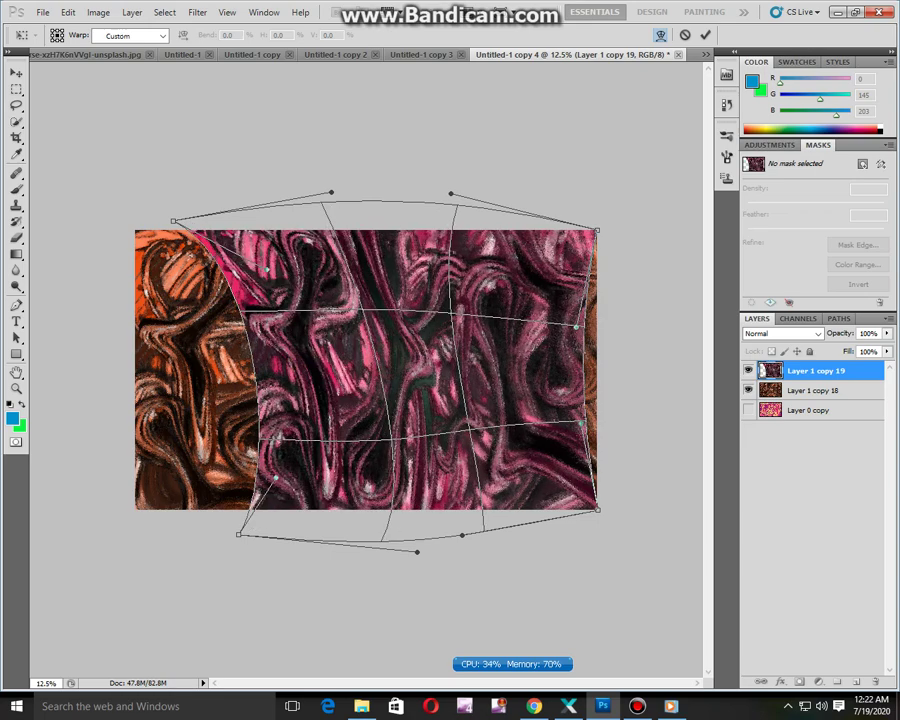
drag(583, 368, 444, 365)
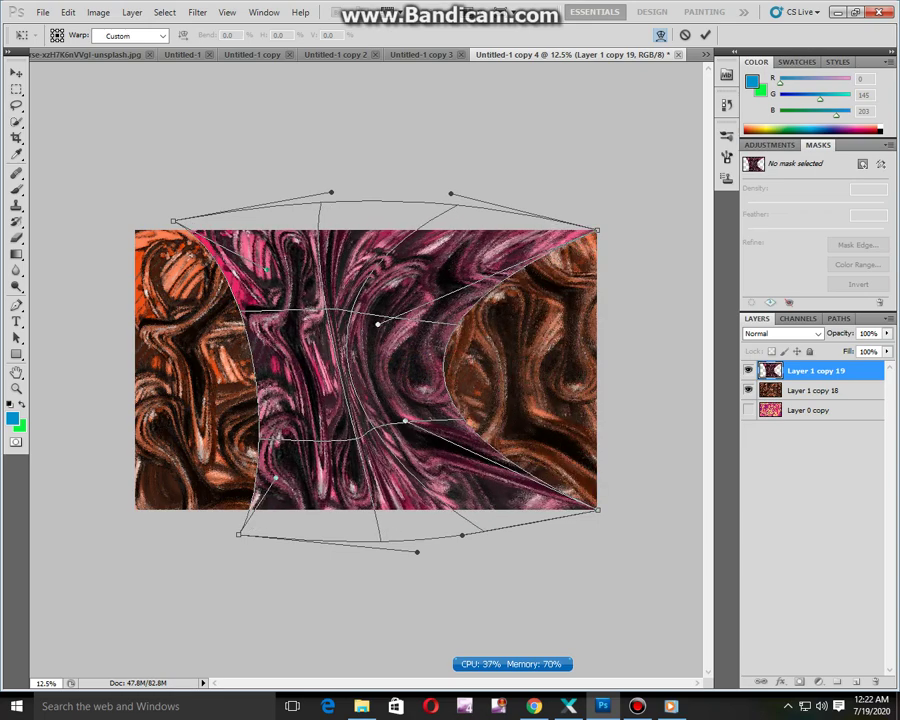
key(ctrl+space)
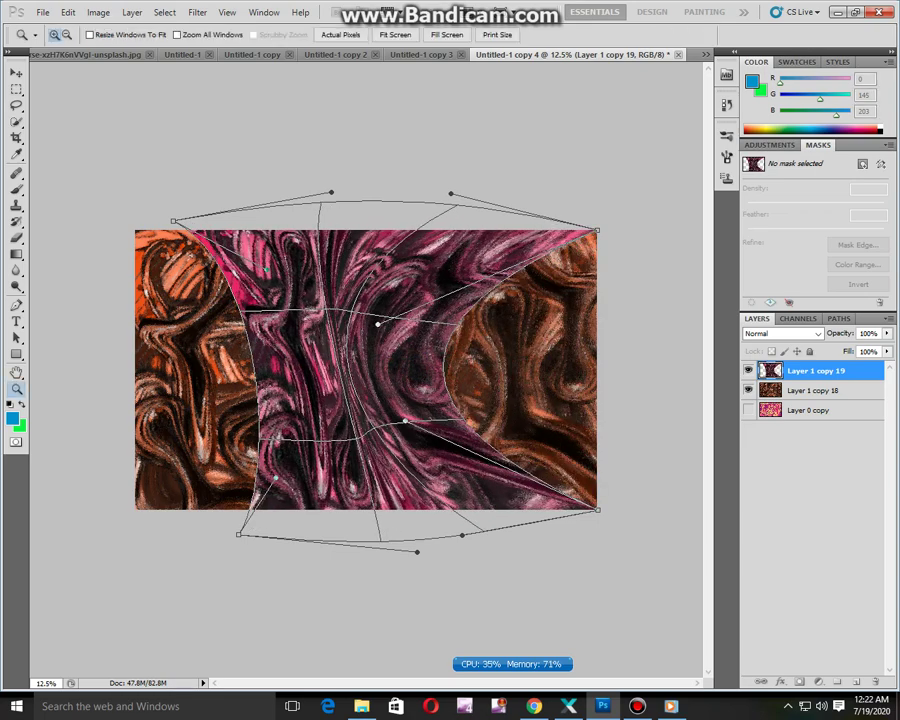
key(Return)
Rotate the warped pink layer by -23.92°, stretch it taller and place it over the canvas's lower-left area
key(v)
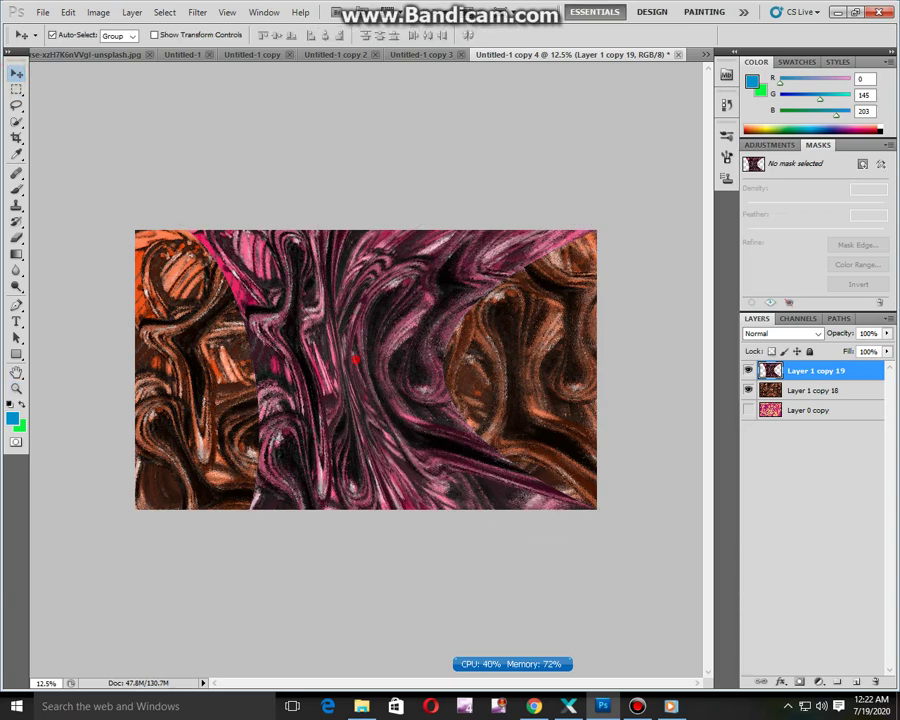
drag(356, 360, 294, 360)
key(ctrl+t)
drag(530, 571, 592, 470)
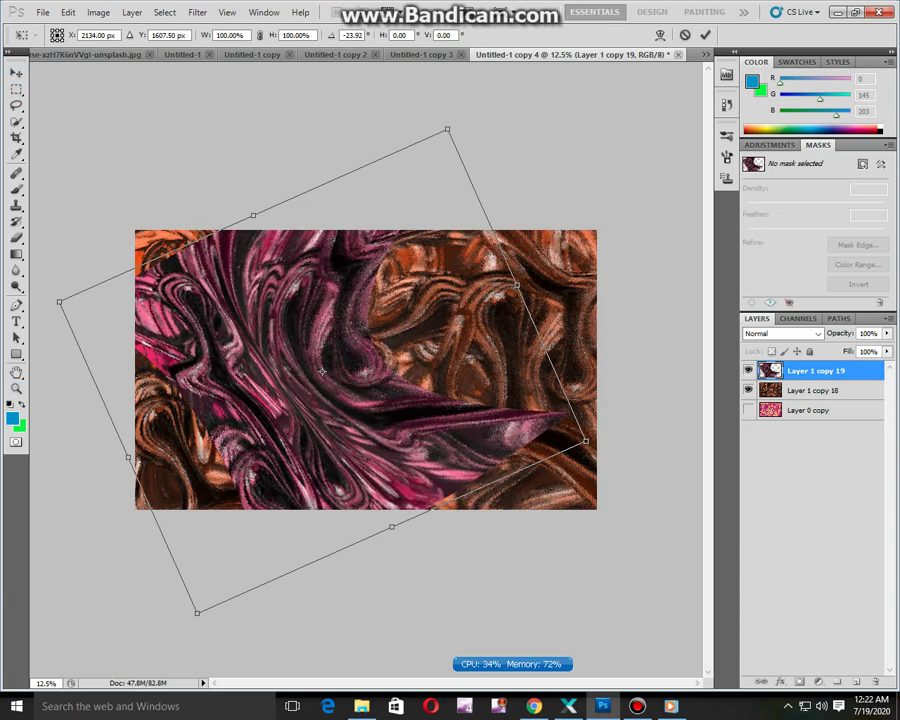
drag(389, 525, 414, 582)
drag(390, 500, 316, 529)
key(Return)
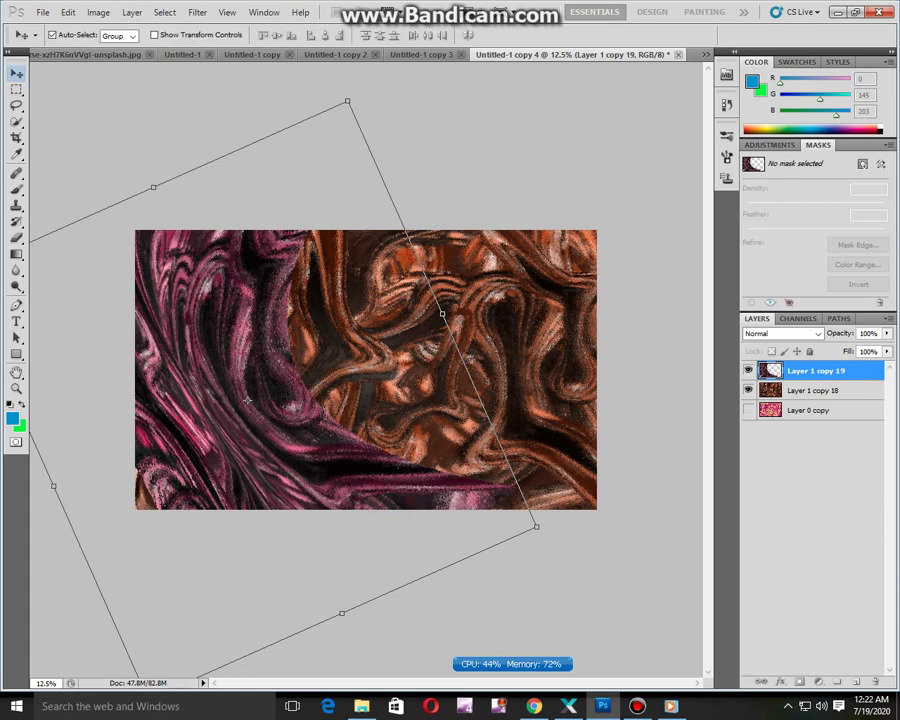
Duplicate the warped pink layer, rotate the copy to 178.98° and place it over the canvas's left and central area
key(ctrl+shift+alt+t)
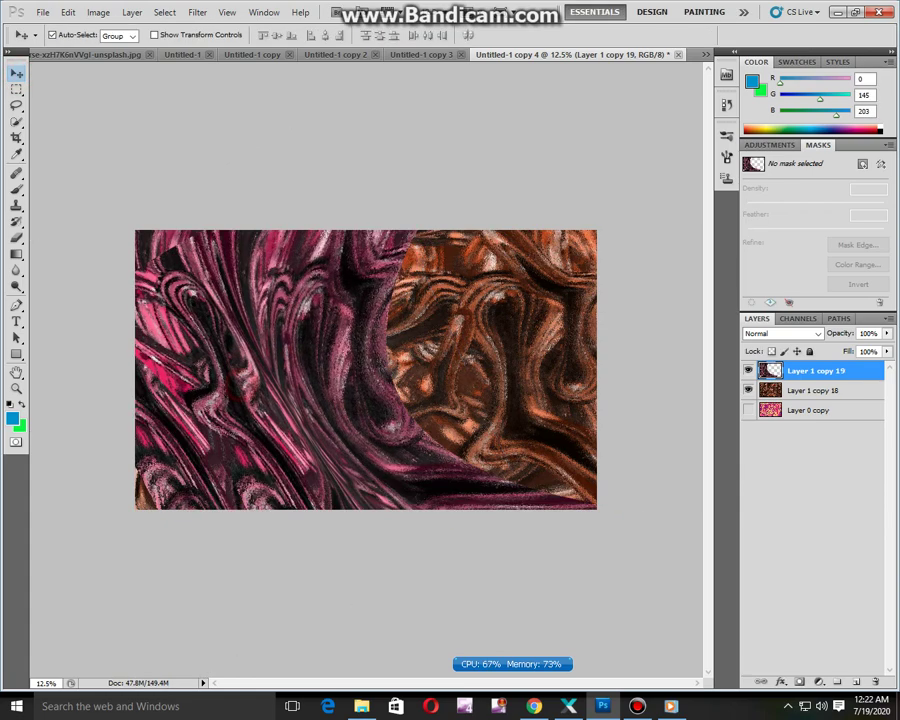
key(ctrl+t)
drag(46, 580, 682, 421)
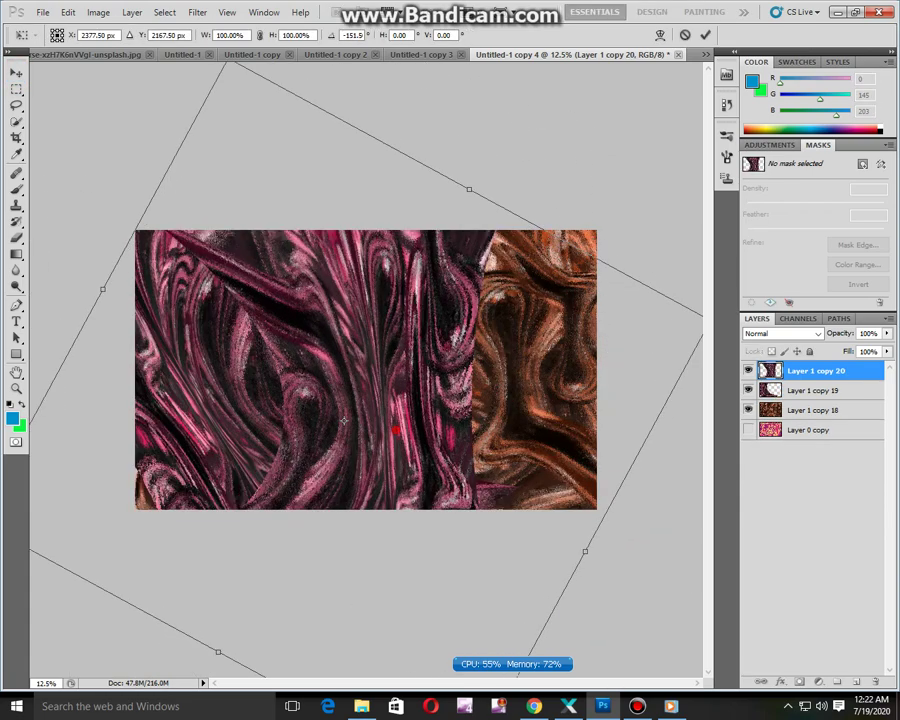
drag(391, 426, 416, 336)
drag(488, 678, 649, 583)
drag(507, 386, 456, 397)
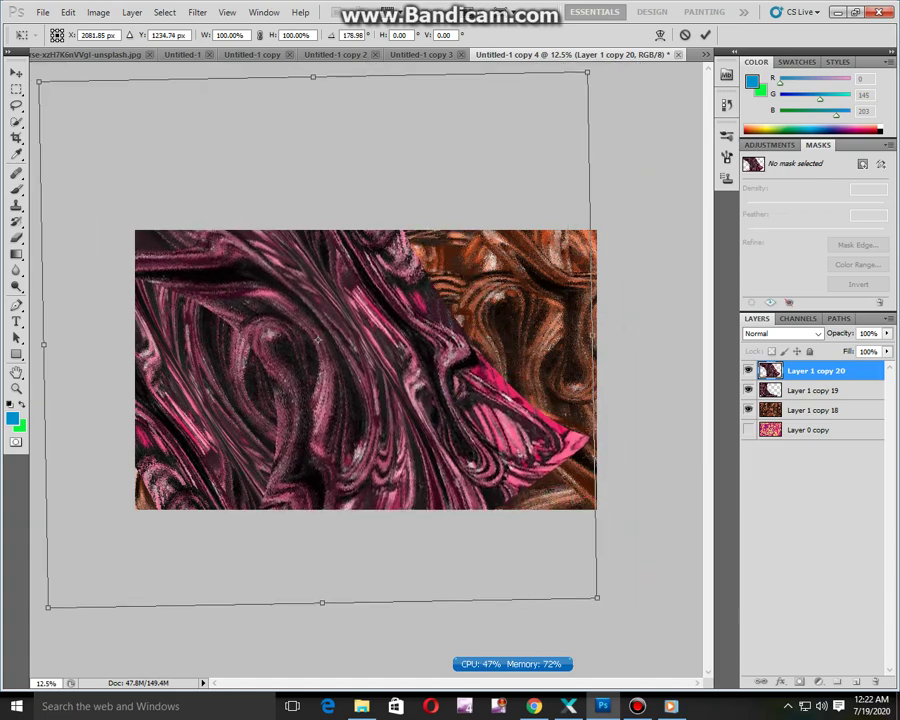
key(Return)
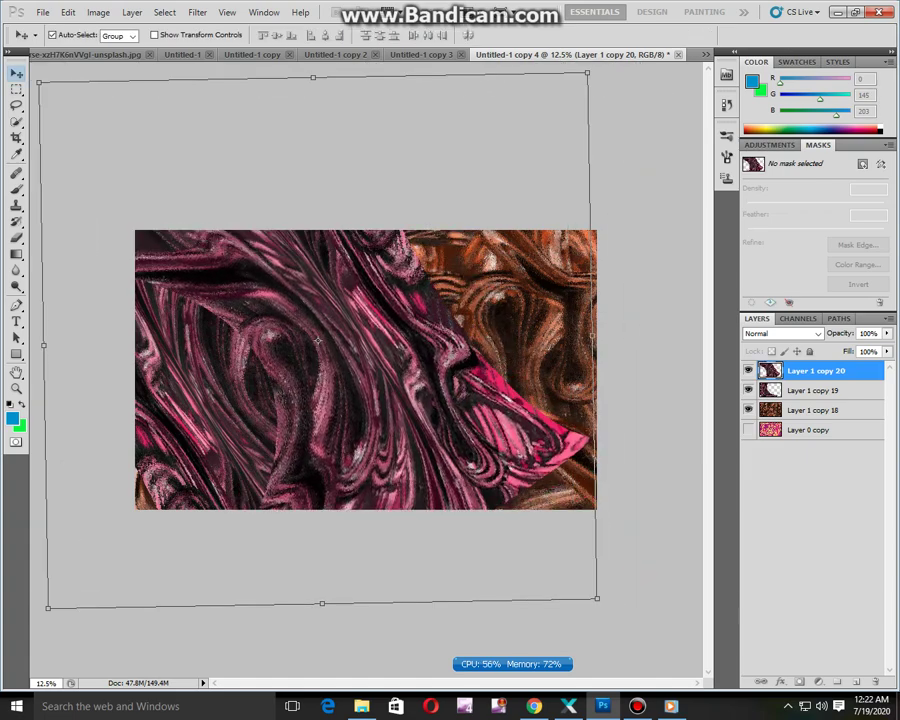
Duplicate the rotated pink layer near the canvas centre, scale the copy to 61.86% and tilt it slightly counterclockwise
key(ctrl+shift+alt+t)
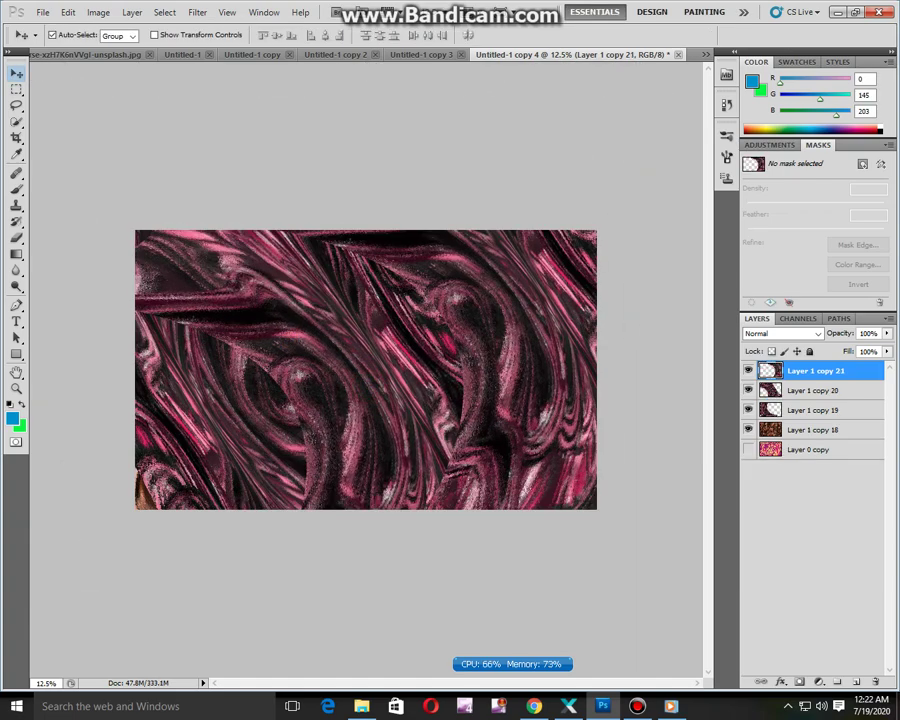
drag(500, 385, 383, 455)
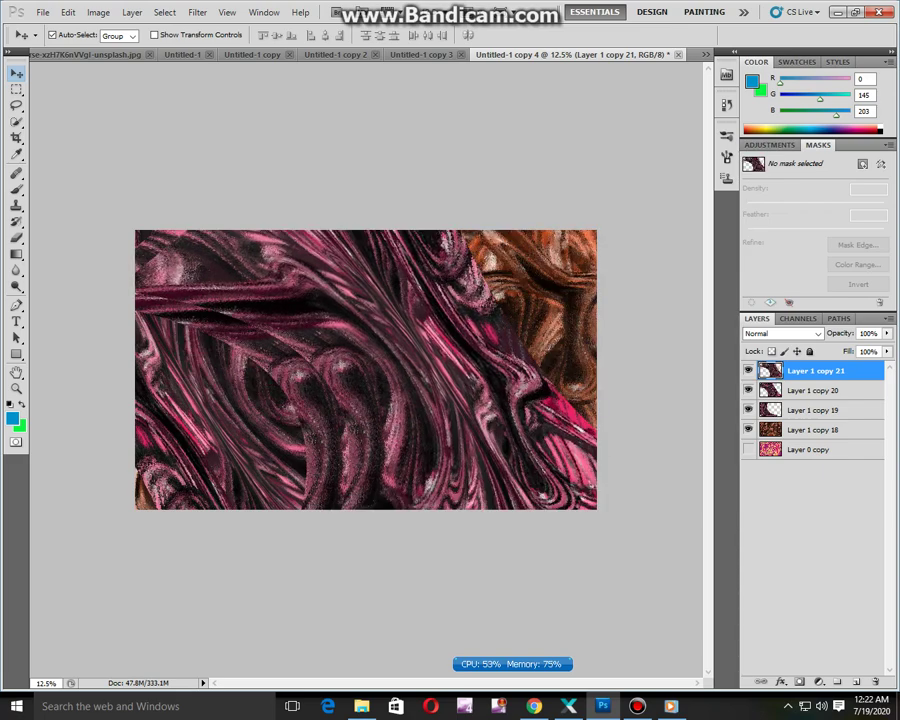
key(ctrl+t)
drag(113, 108, 219, 207)
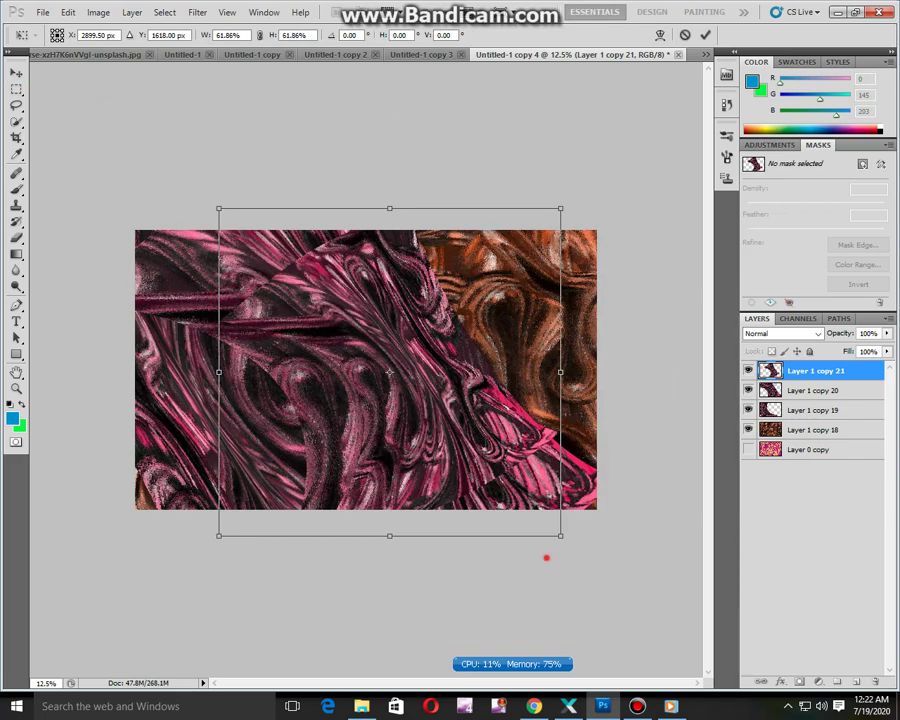
drag(546, 557, 573, 530)
key(Return)
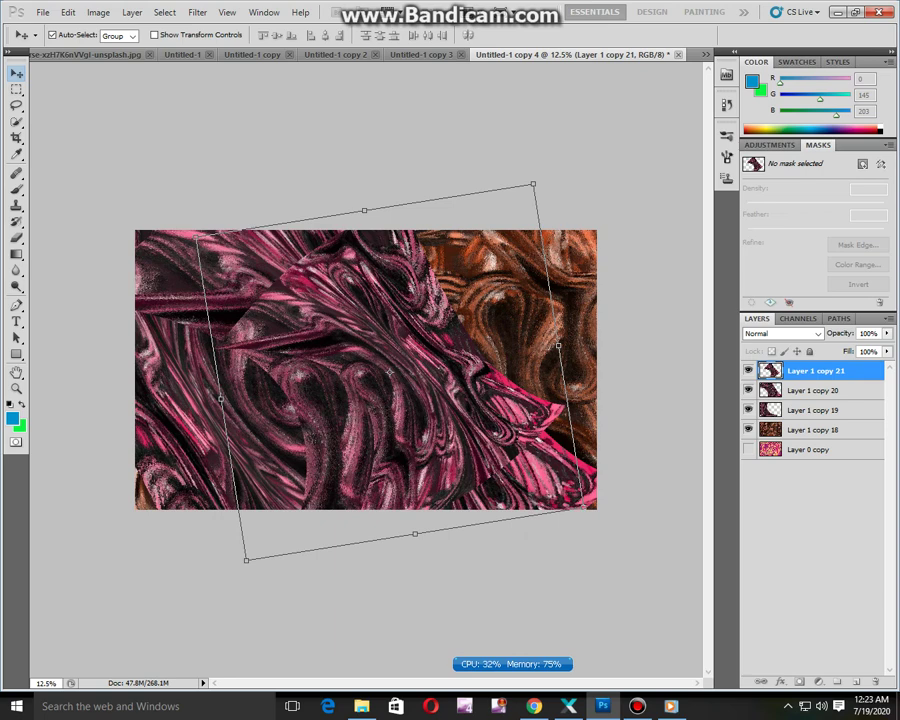
Erase the smaller pink copy's hard upper-left edge and its protruding tip near the canvas's lower right
click(16, 237)
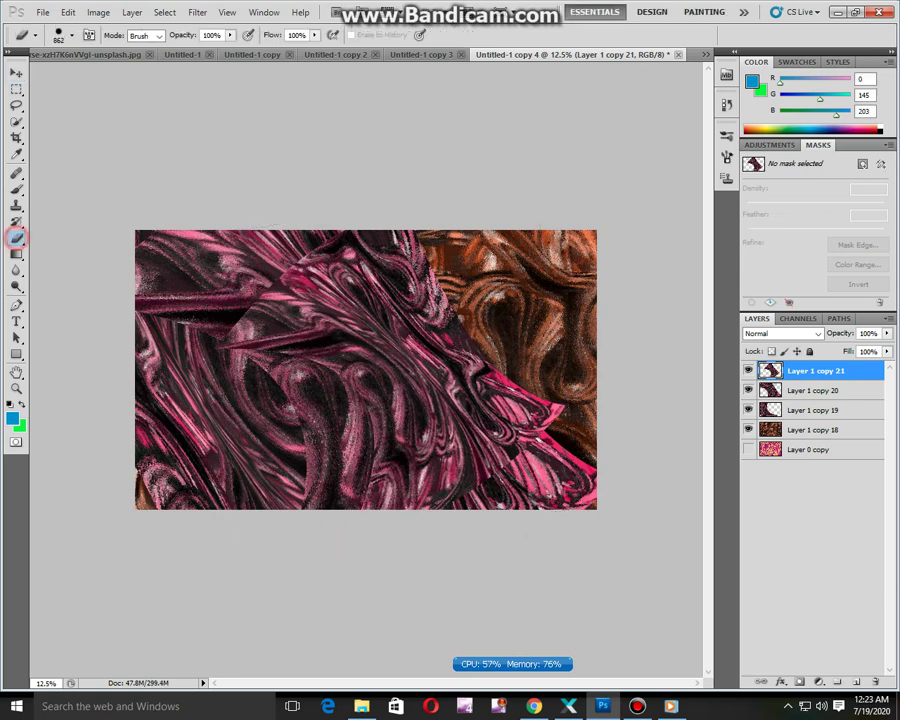
drag(335, 228, 237, 290)
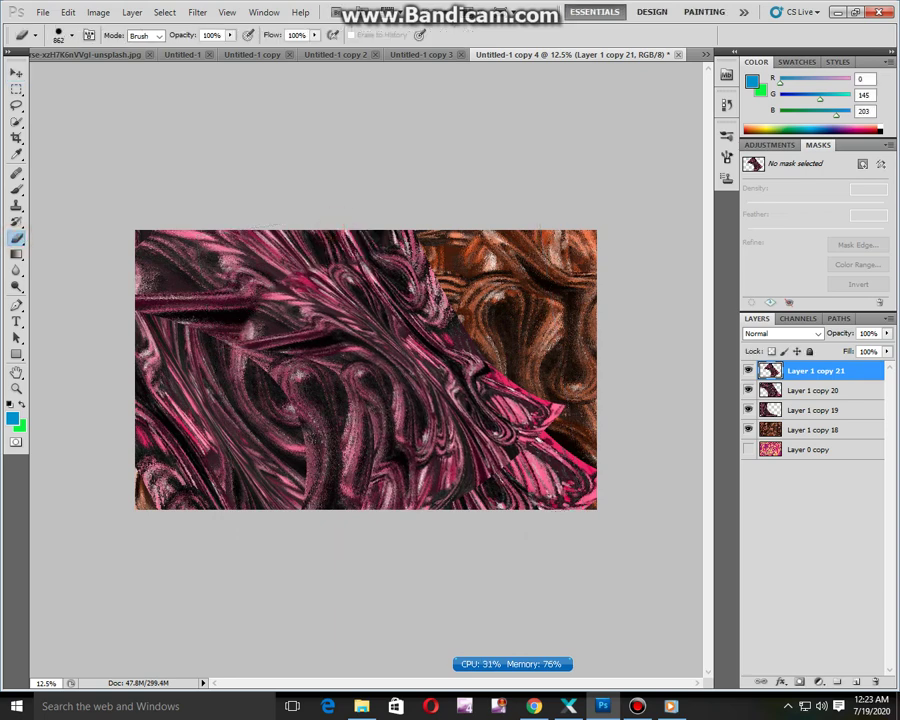
drag(556, 430, 565, 402)
Place further duplicates of the trimmed pink layer over the orange area on the canvas's right side
click(16, 73)
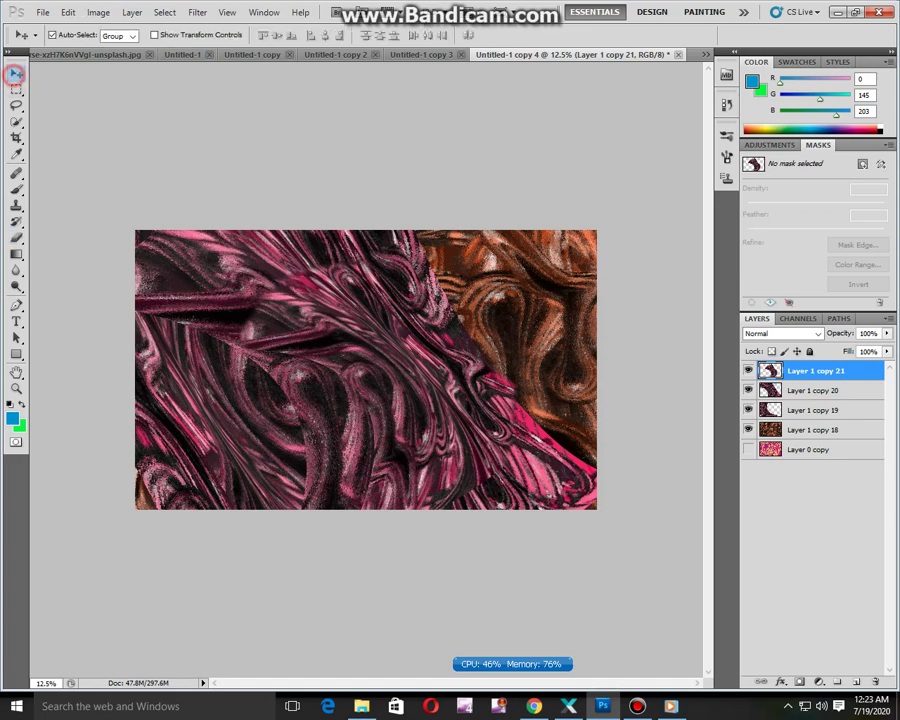
alt+drag(455, 400, 479, 311)
alt+drag(398, 292, 432, 285)
Add another duplicate of the pink swirl layer over the canvas's centre-left area and rotate it by -77.03°
alt+drag(498, 330, 264, 367)
key(ctrl+t)
drag(498, 600, 607, 233)
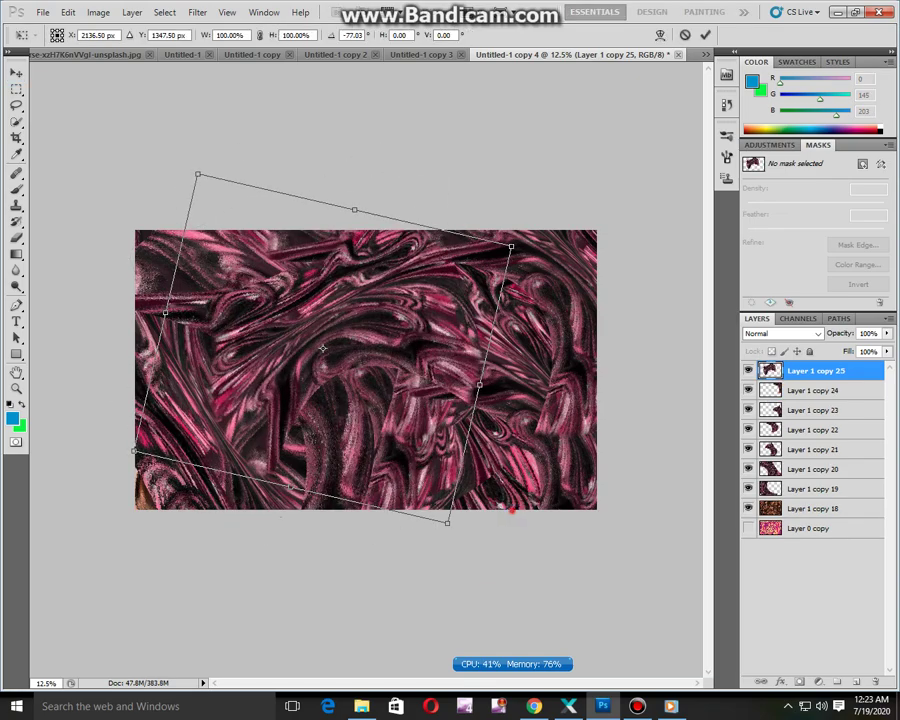